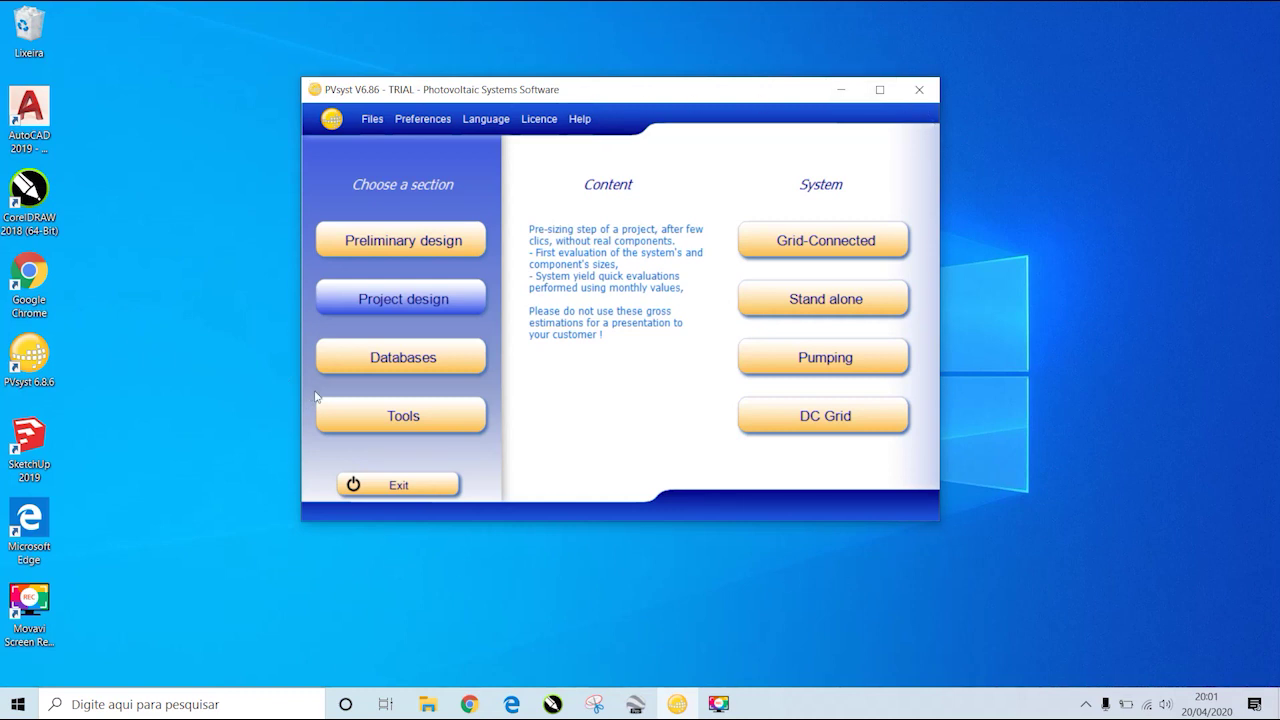
- Switch the interface language to Portuguese
click(416, 303)
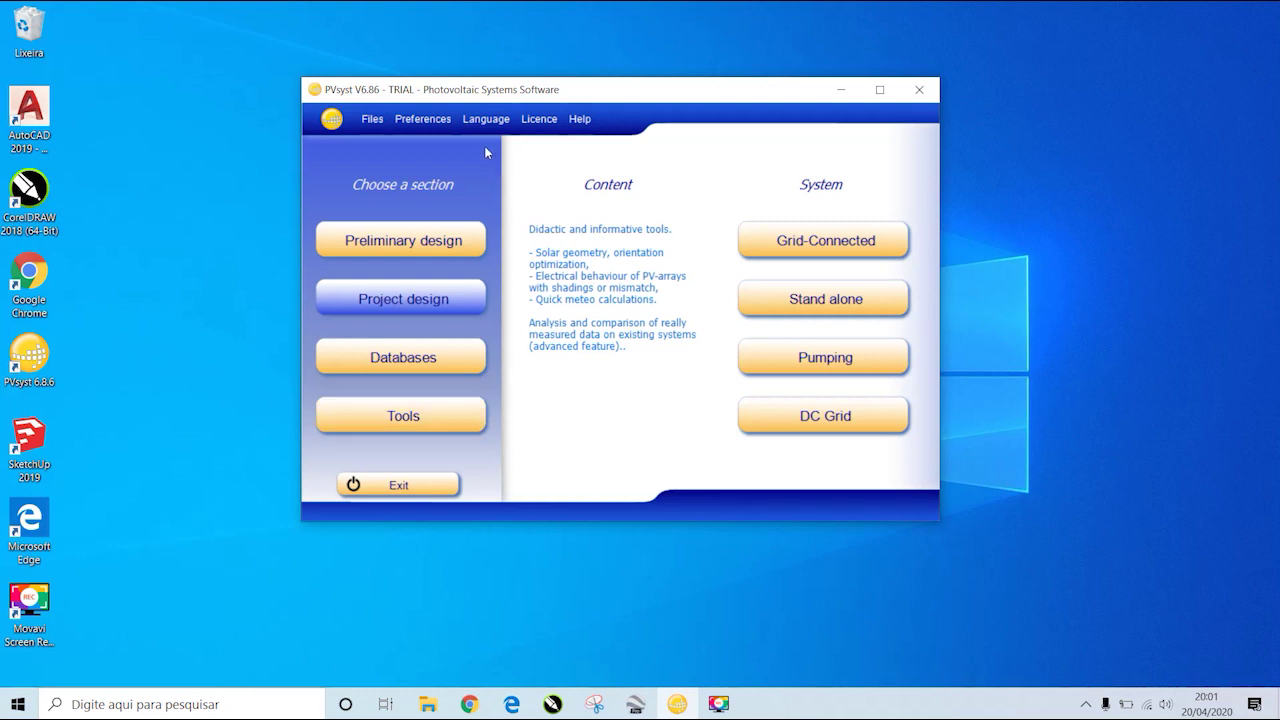
click(487, 120)
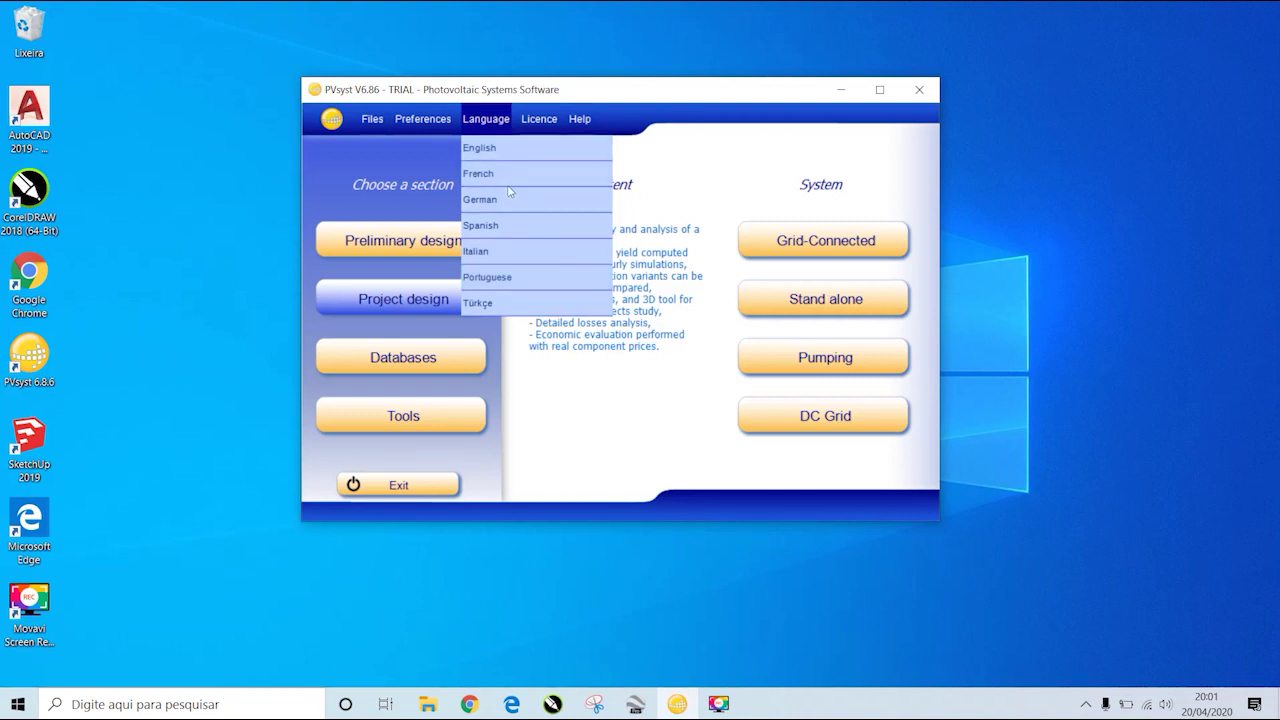
click(525, 280)
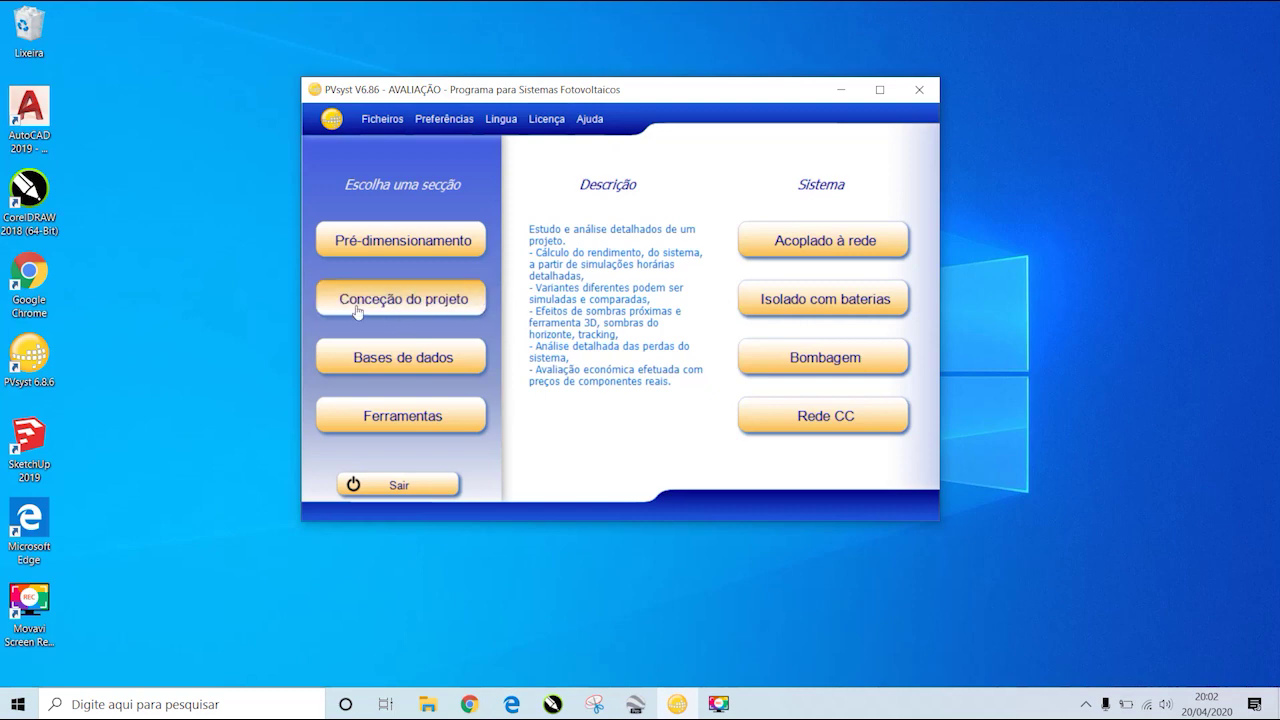
- Start a new grid-connected (Acoplado à rede) project in the project design section and maximize its window
click(408, 314)
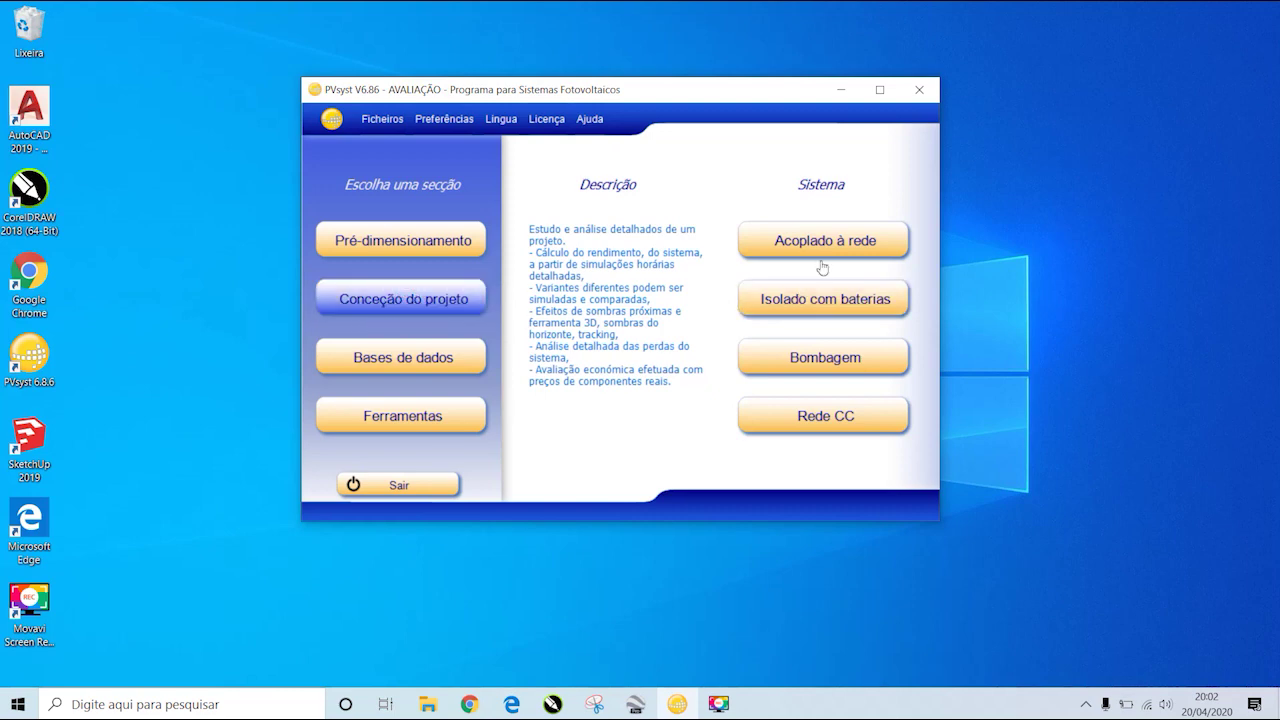
click(823, 240)
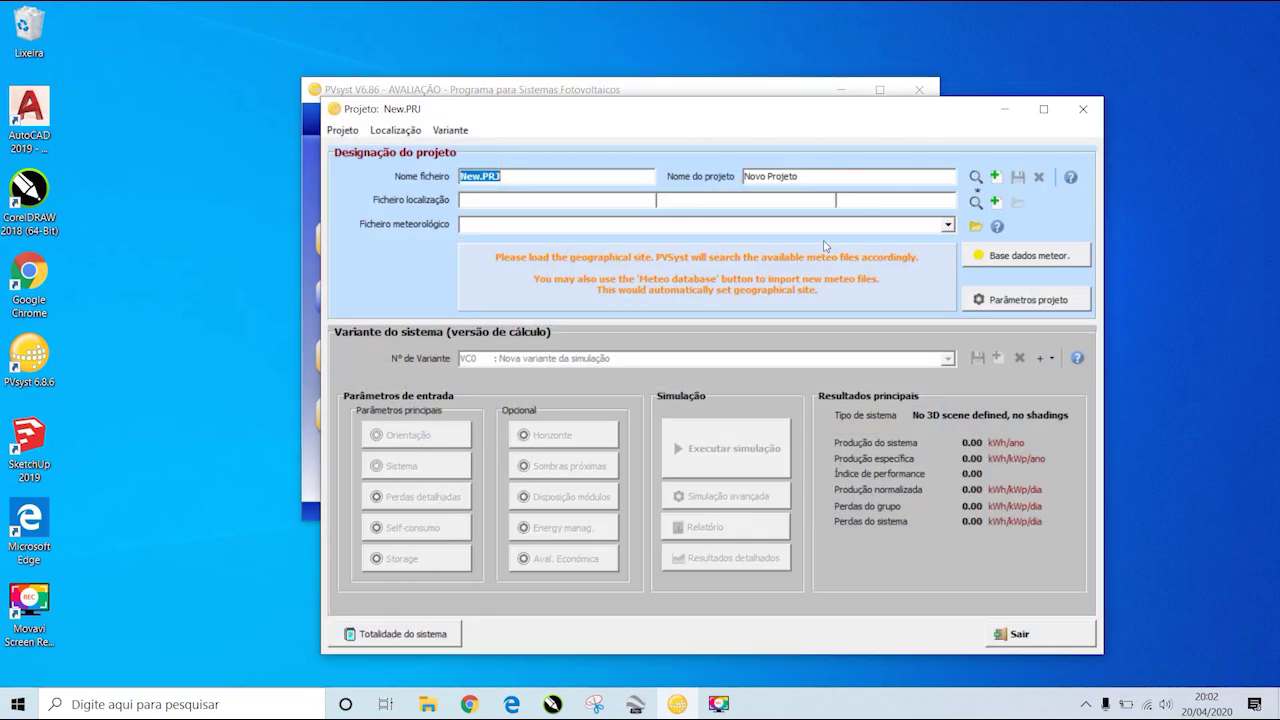
click(1043, 109)
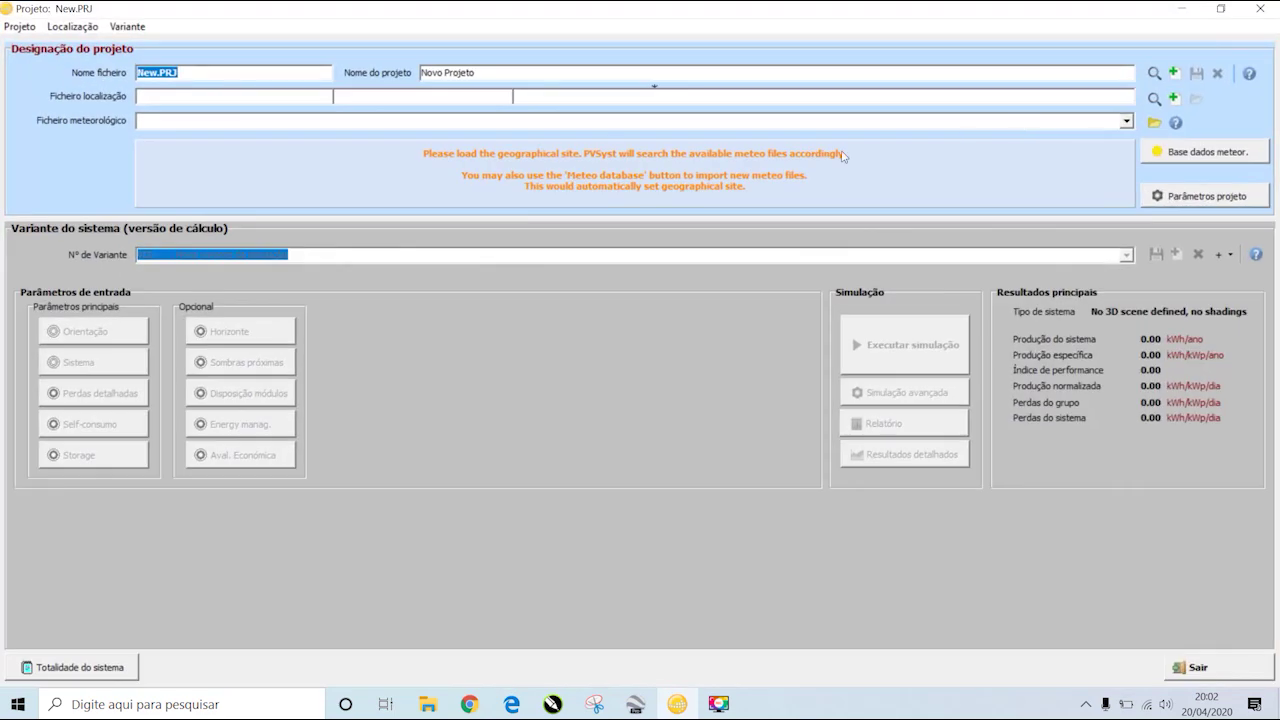
- Open the list of geographical locations in the project's meteorological database and maximize its window
click(1213, 153)
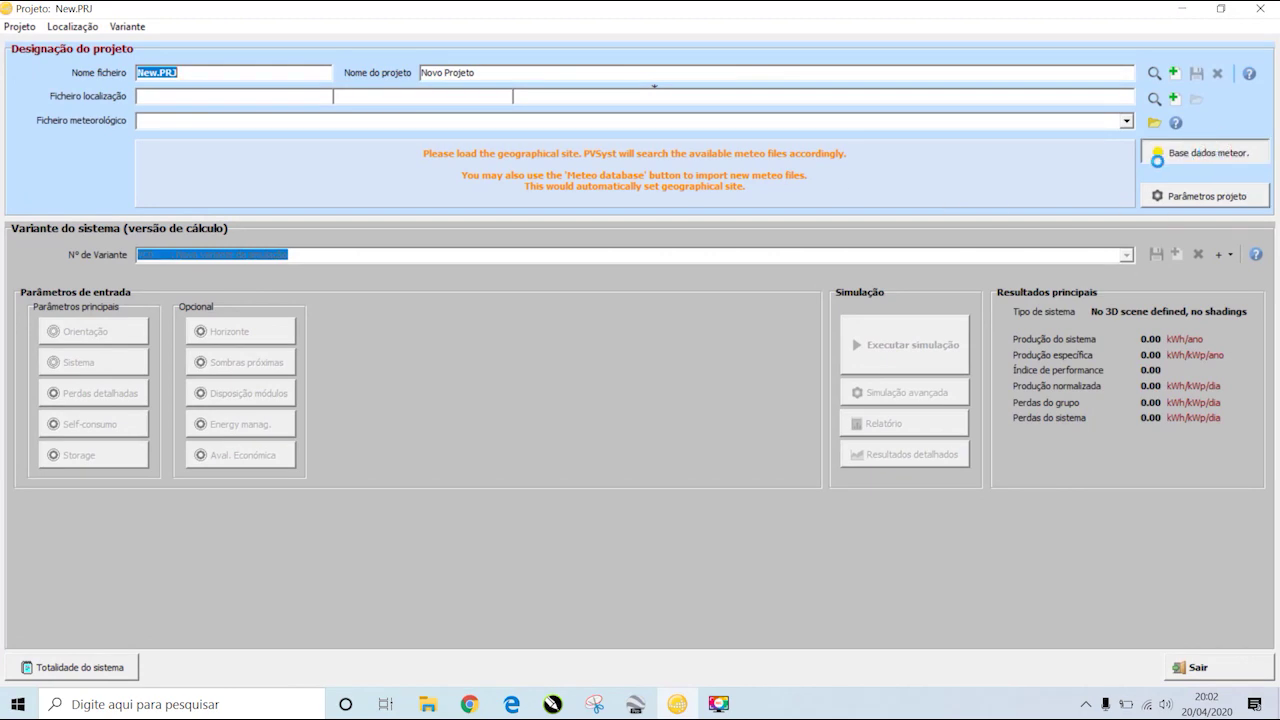
click(479, 24)
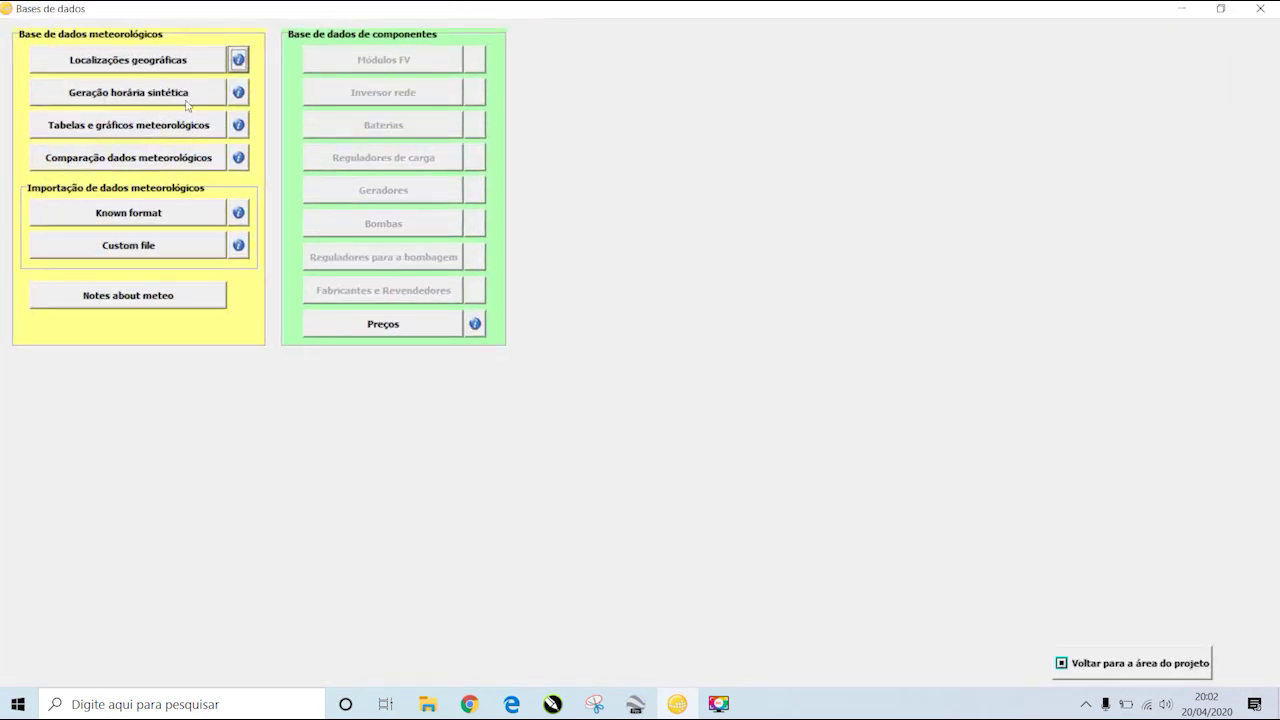
click(140, 62)
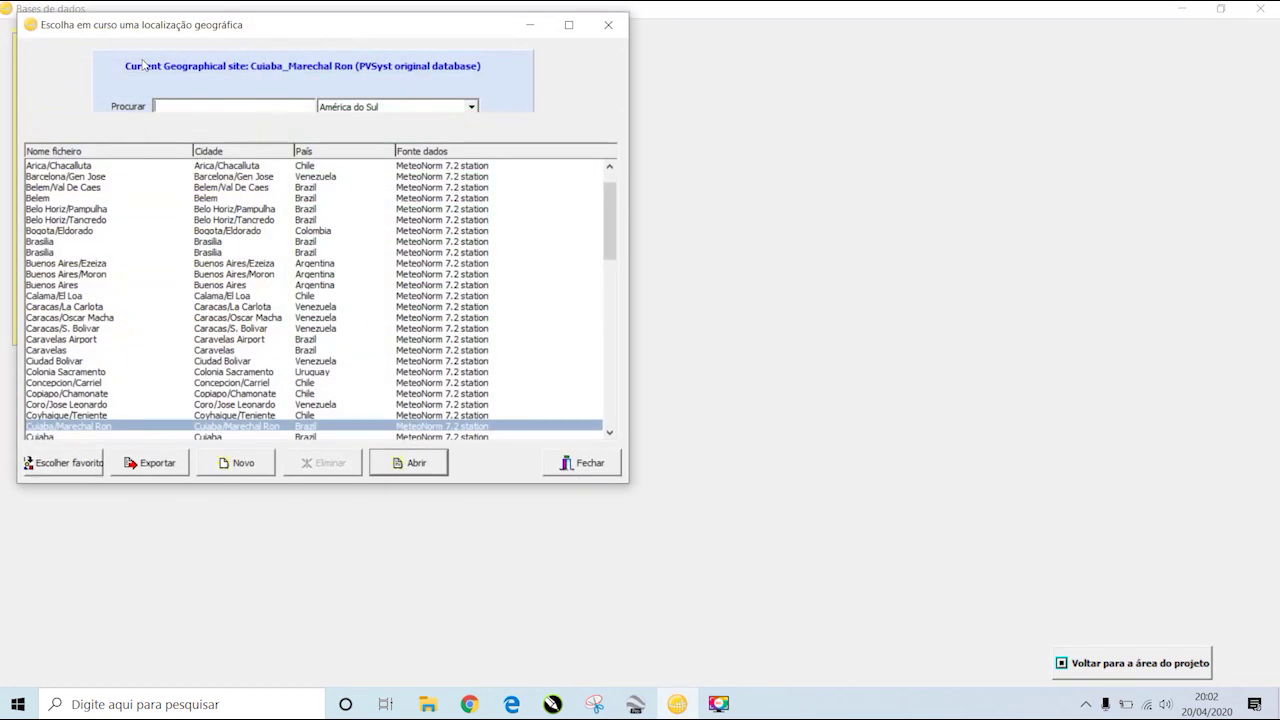
click(568, 24)
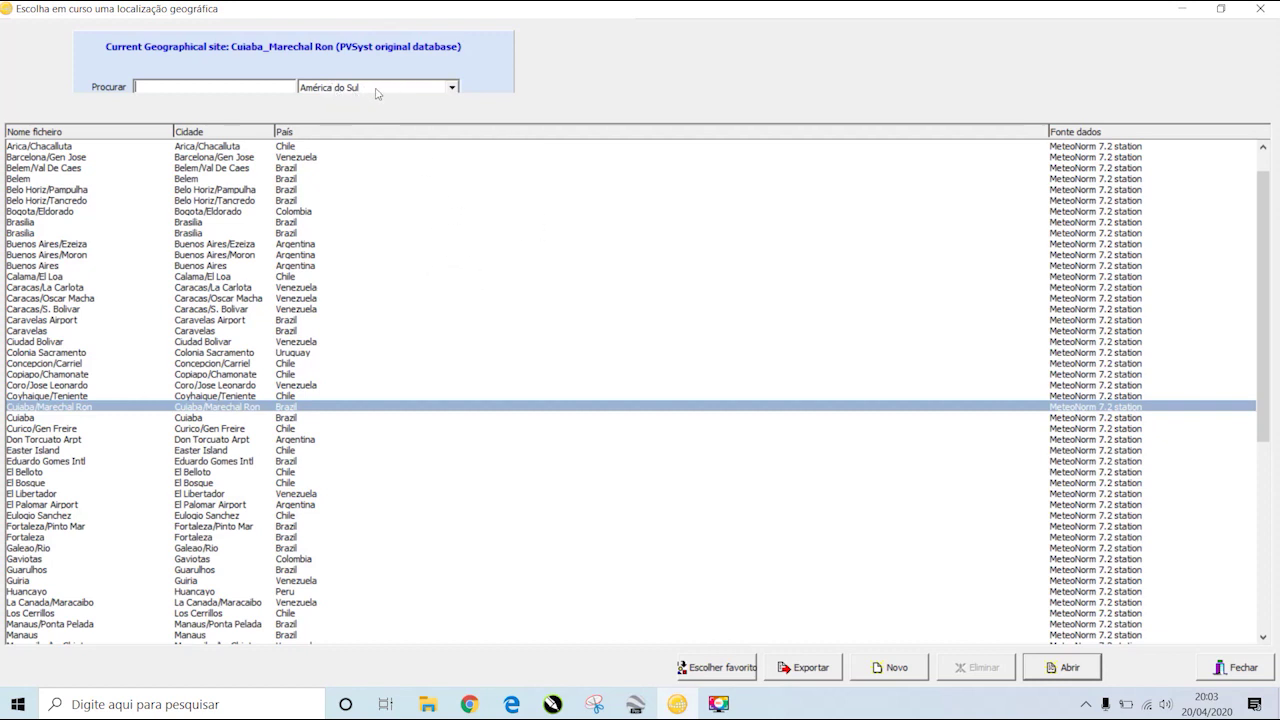
- Set the region filter of the geographical site list to Todos os países and go to the start of the list
click(452, 88)
scroll(445, 125, up, 3)
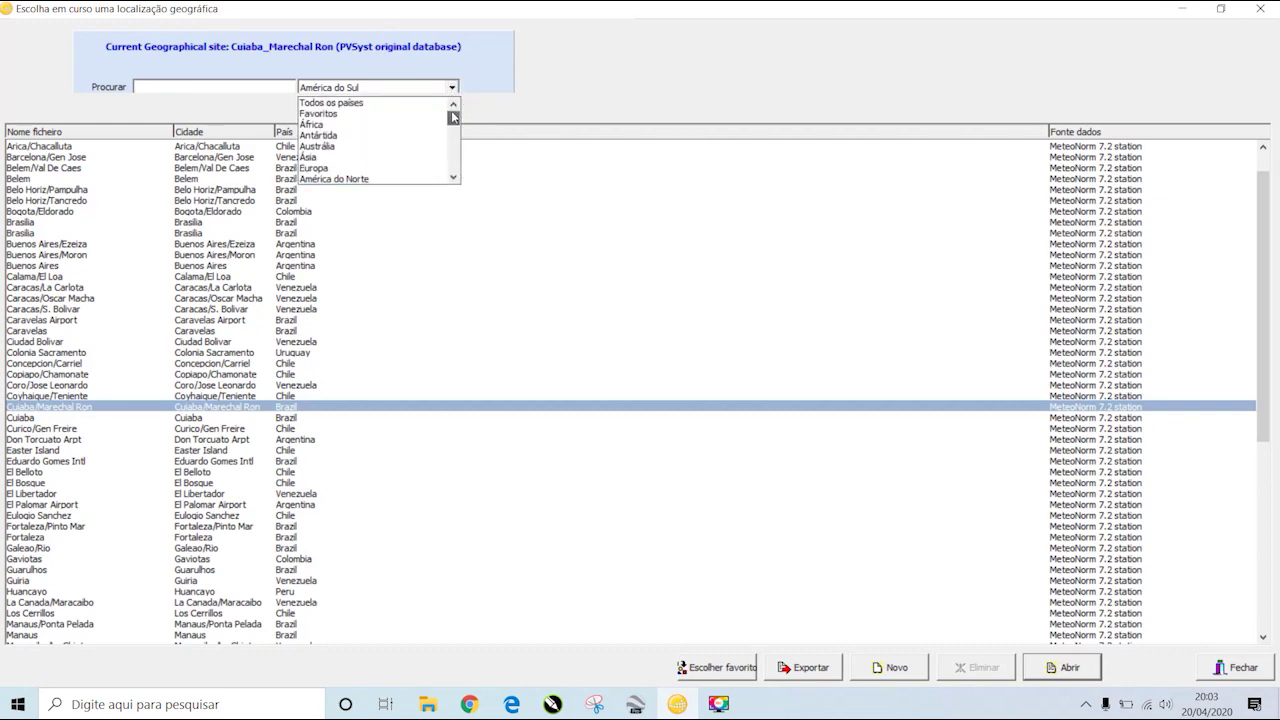
click(331, 104)
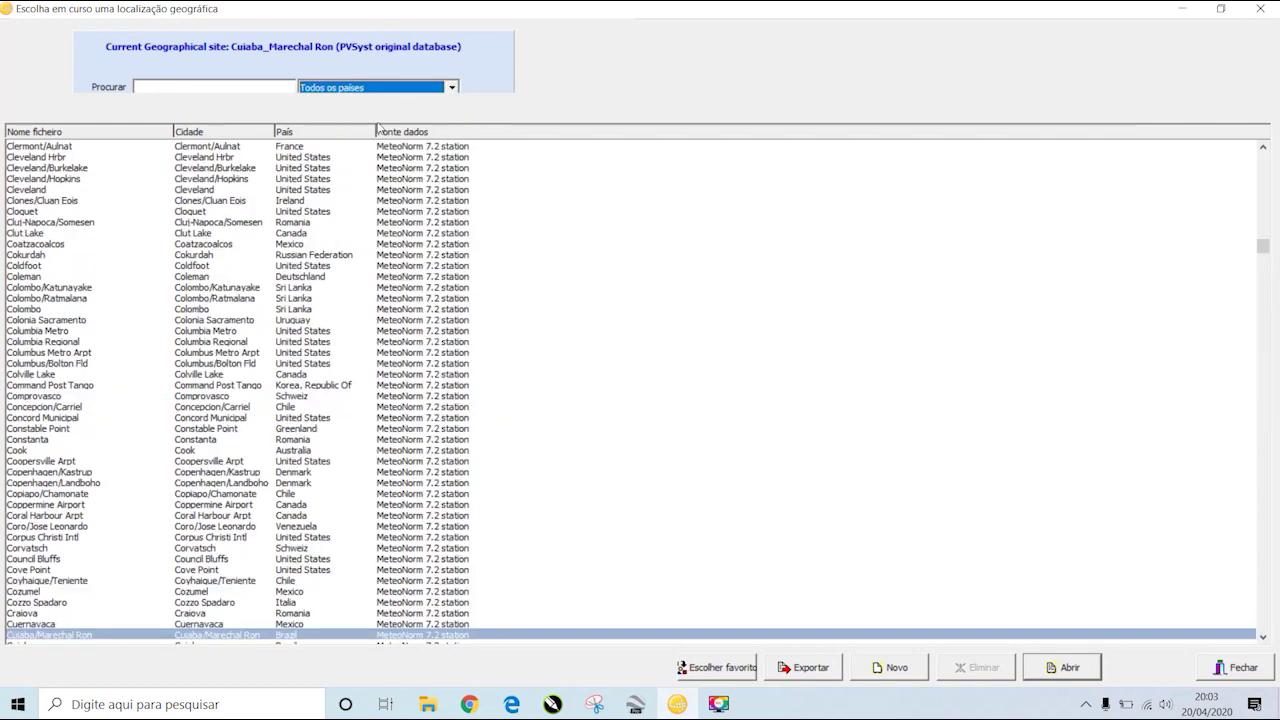
scroll(528, 277, down, 9)
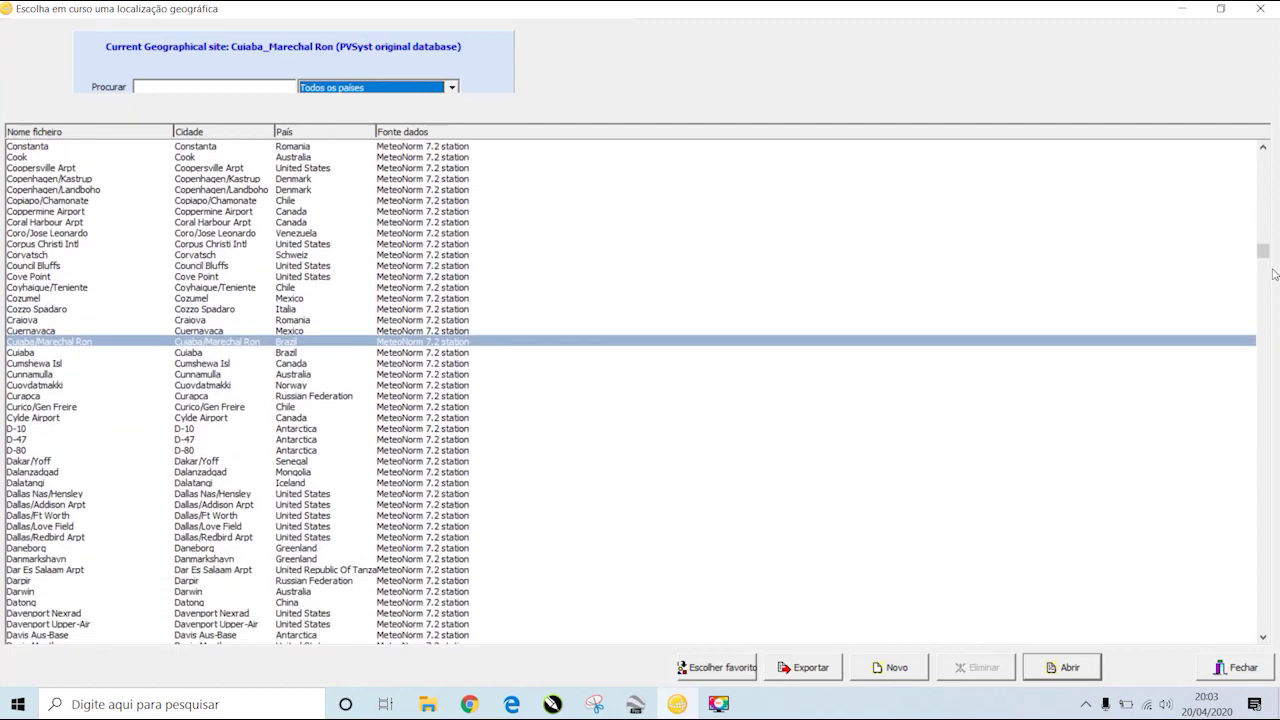
drag(1262, 250, 1193, 157)
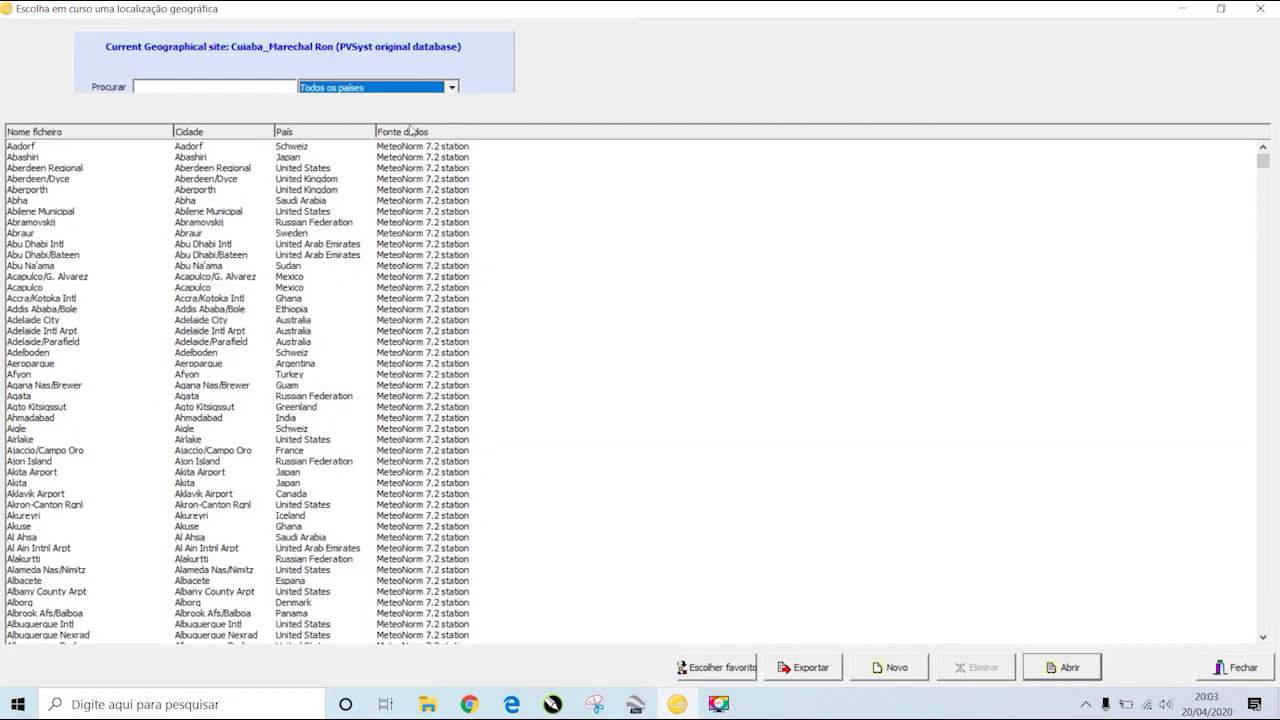
- Filter the geographical sites by América do Norte, and set the filter back to Todos os países
click(451, 87)
click(455, 175)
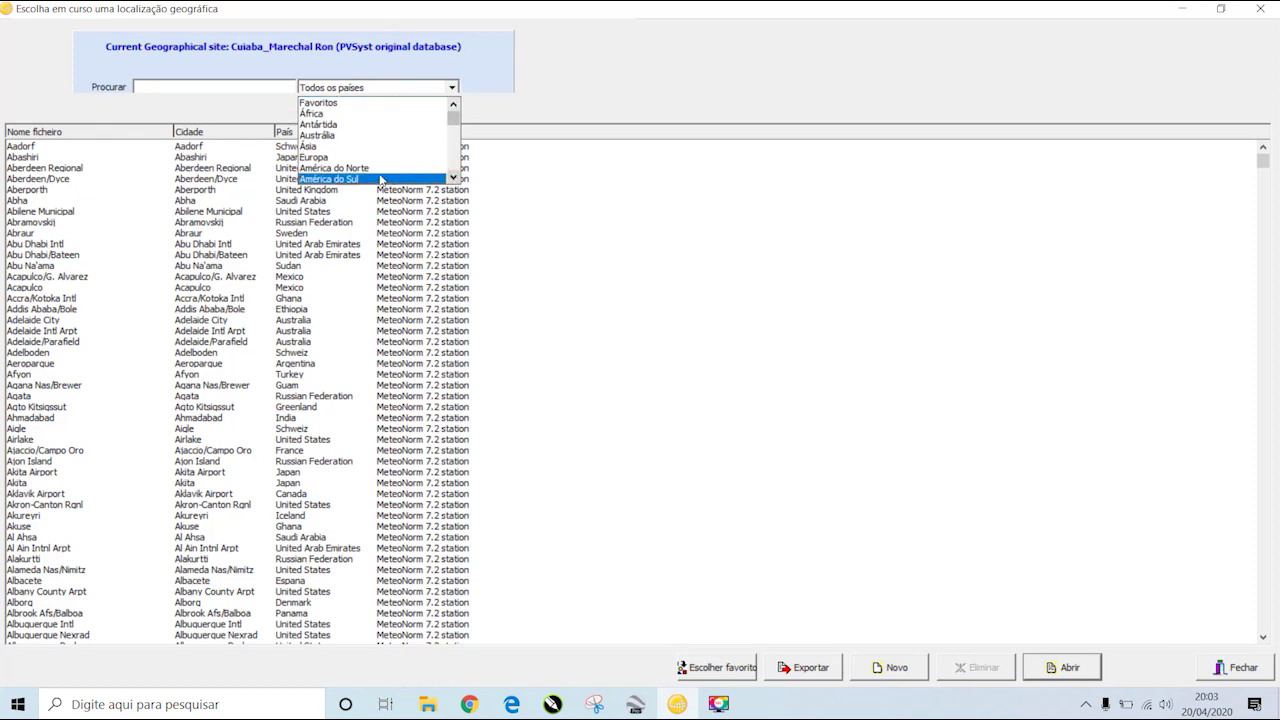
click(383, 177)
click(447, 88)
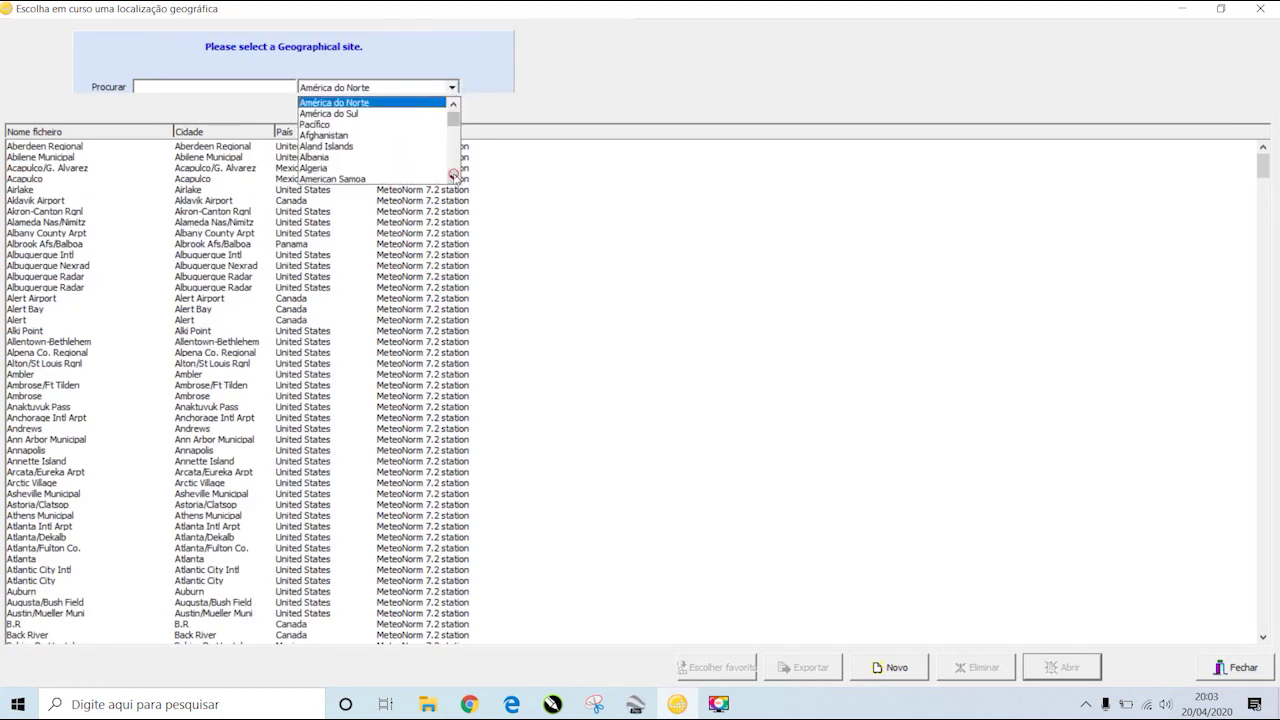
click(454, 174)
click(454, 174)
drag(453, 122, 450, 108)
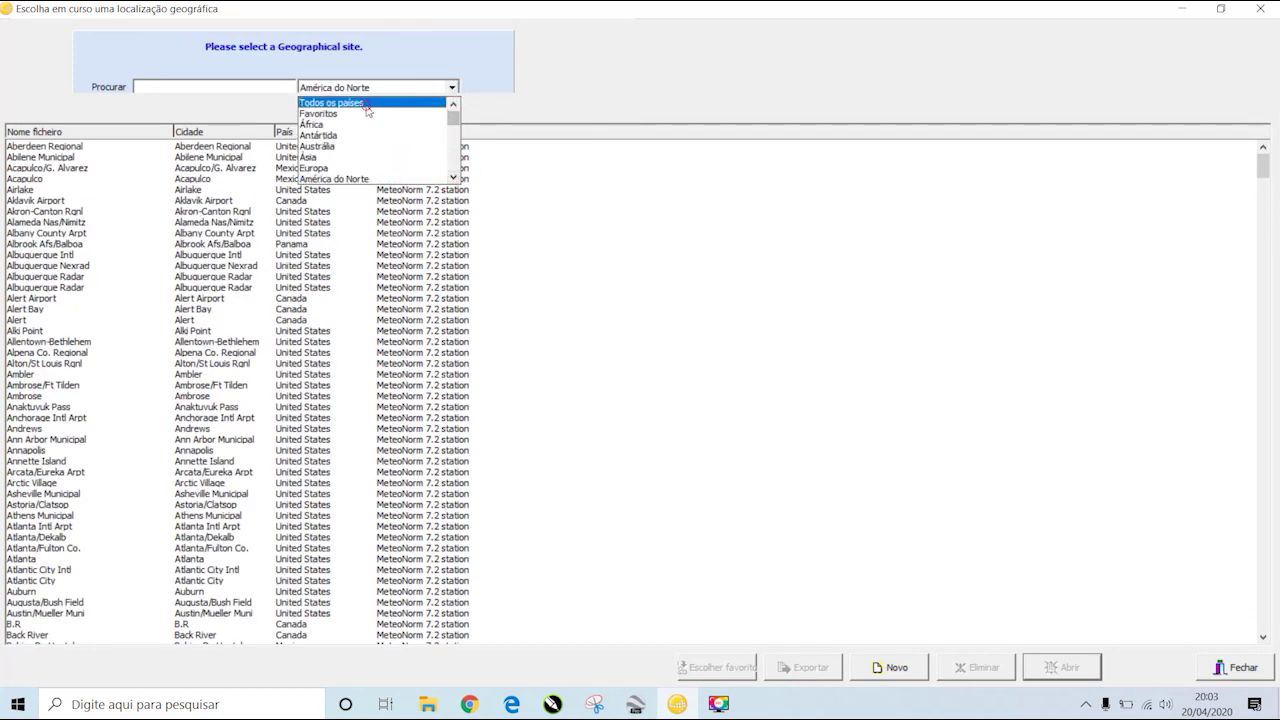
click(366, 103)
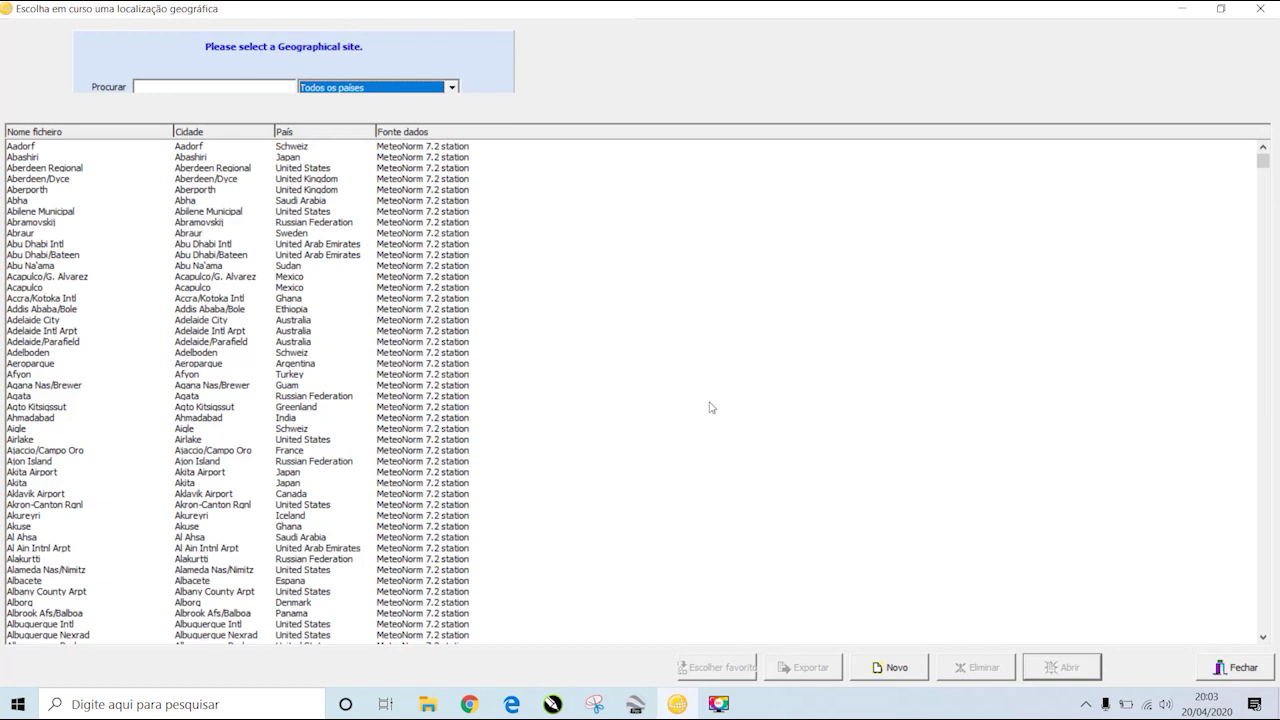
- Create a new geographical location and switch to Google Earth Pro
click(897, 668)
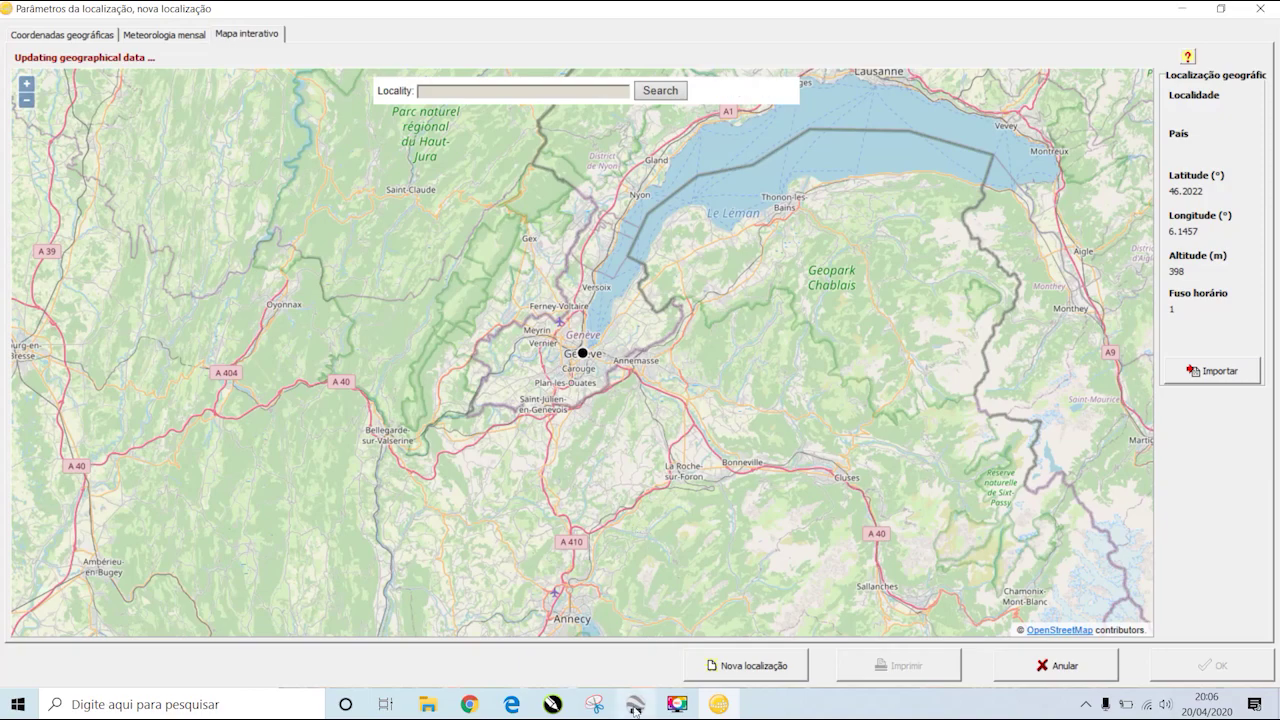
mouse_move(635, 710)
click(662, 580)
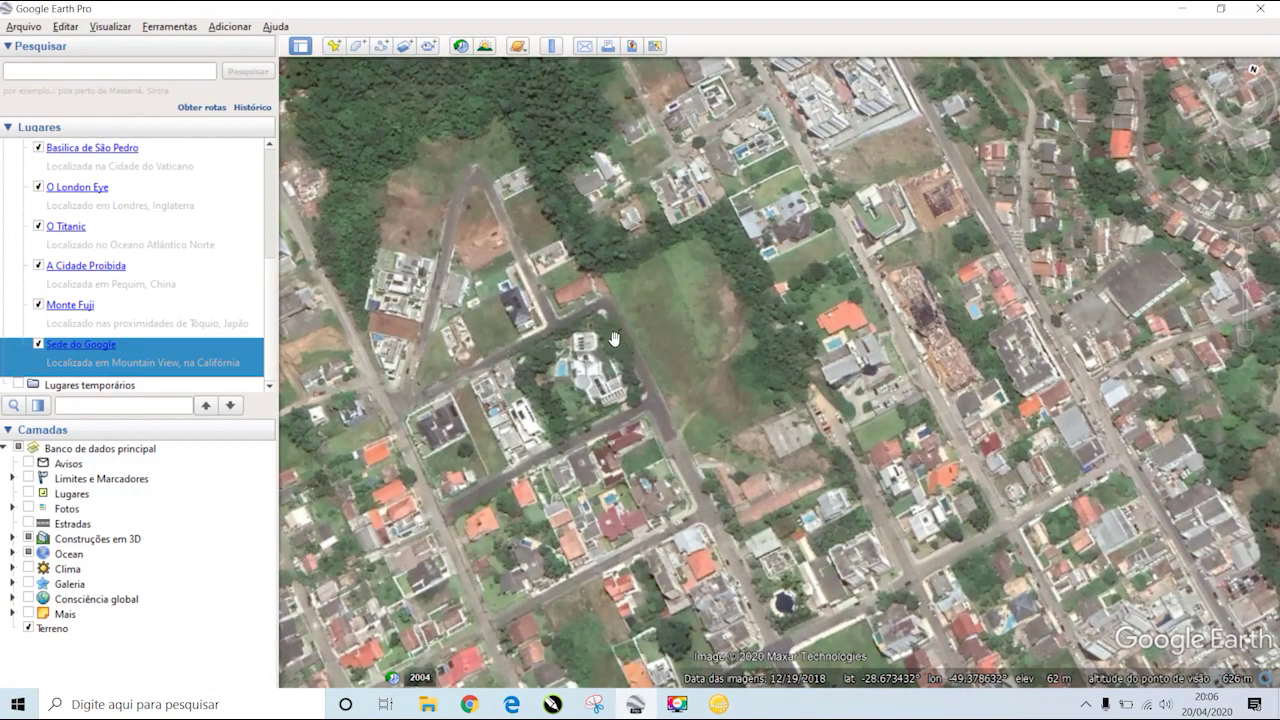
- Add a new placemark beside the open grassy lot at latitude -28.673259° and longitude -49.377753°
scroll(638, 290, down, 3)
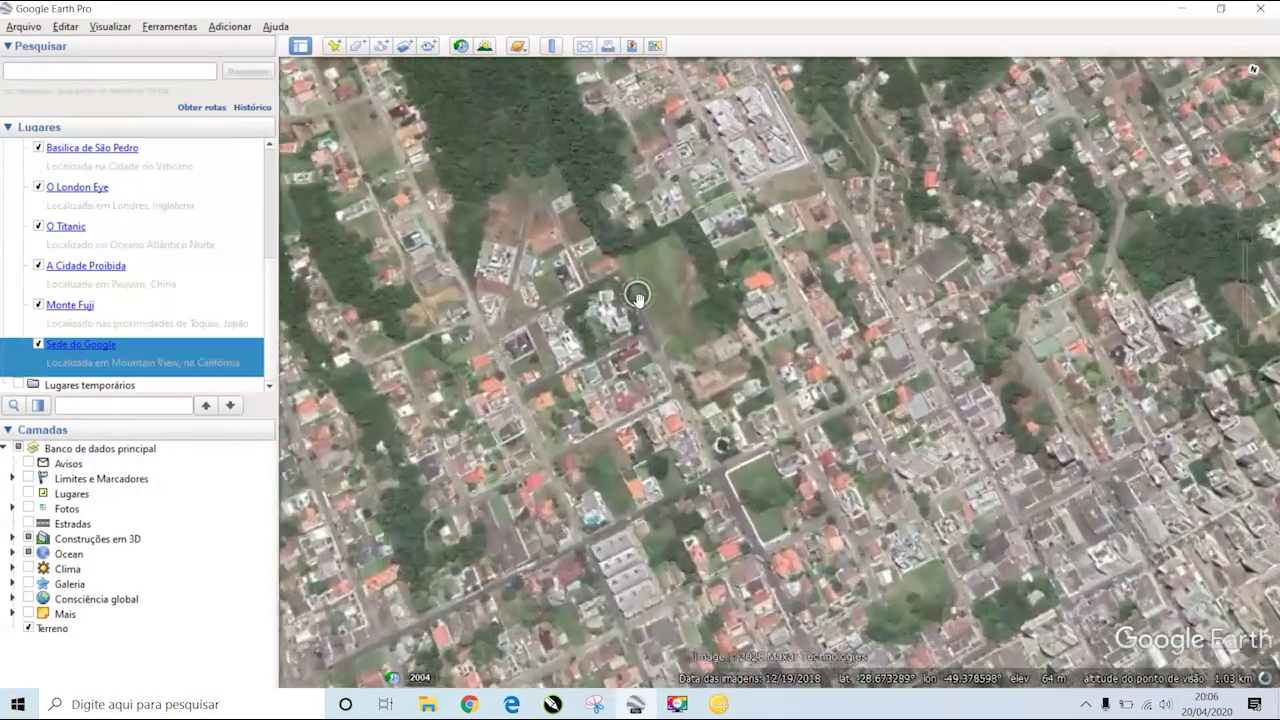
scroll(638, 295, up, 3)
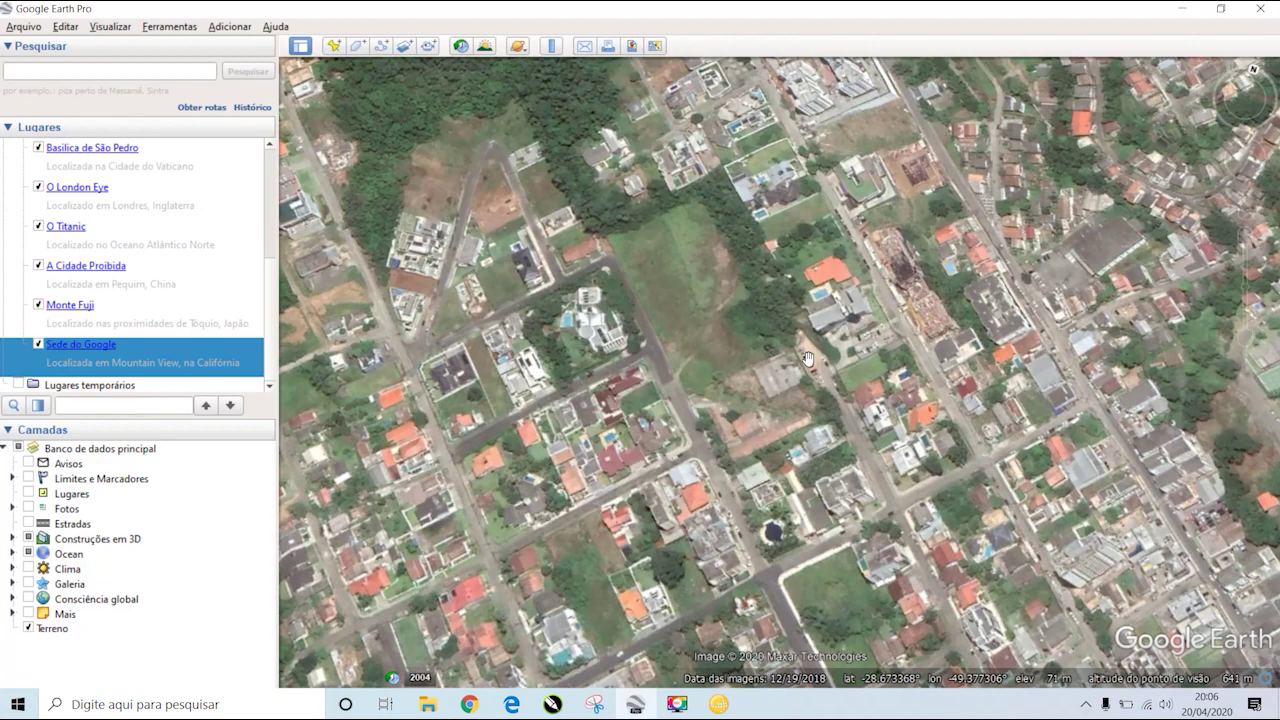
scroll(809, 357, down, 3)
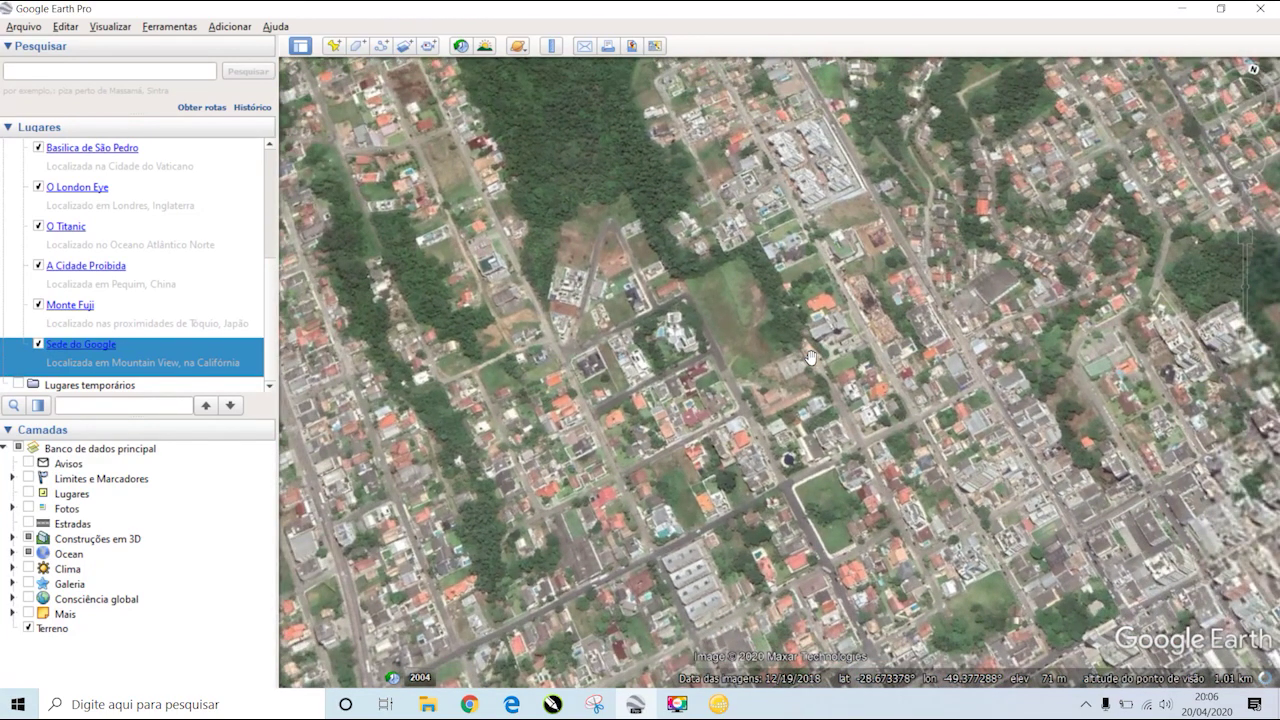
key(n)
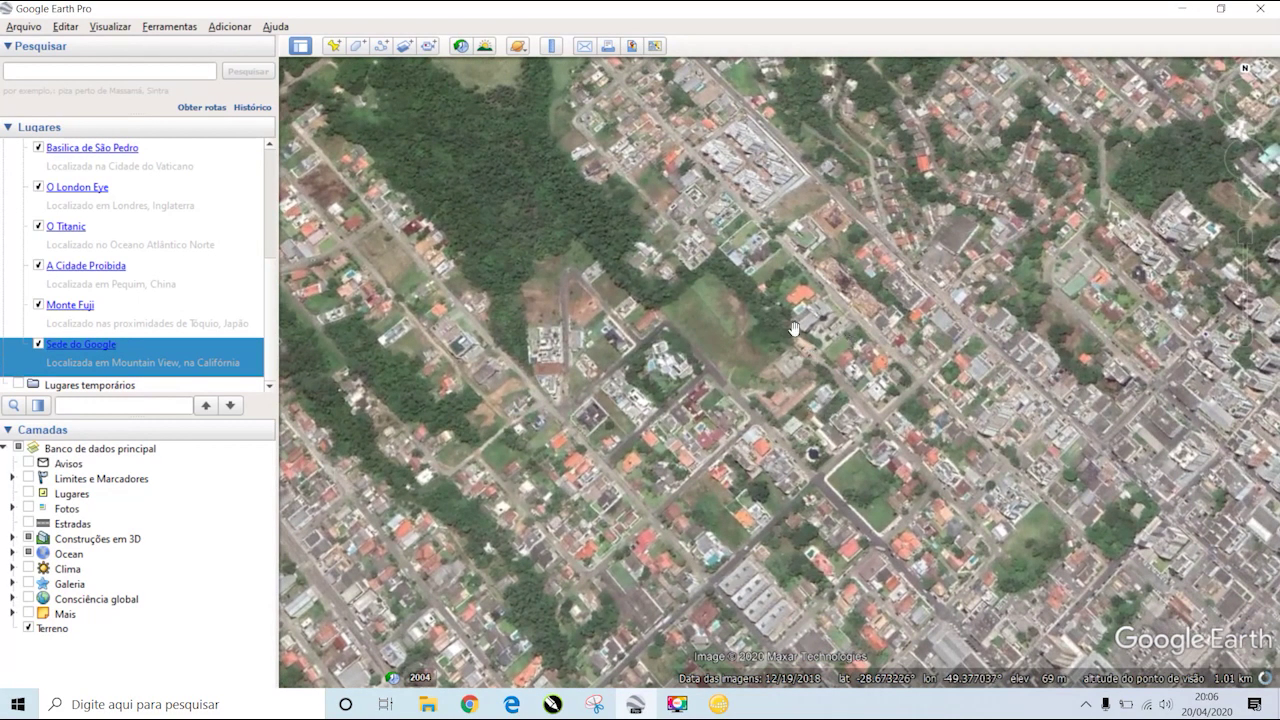
scroll(793, 328, up, 2)
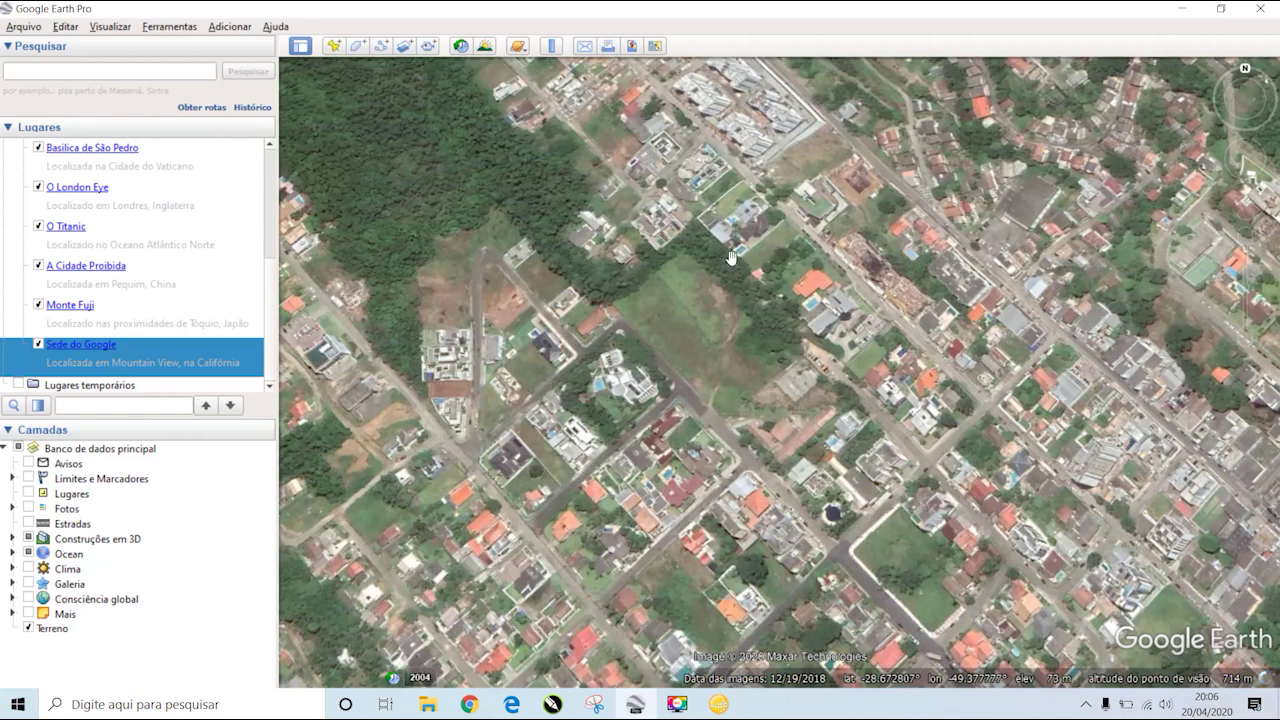
click(334, 47)
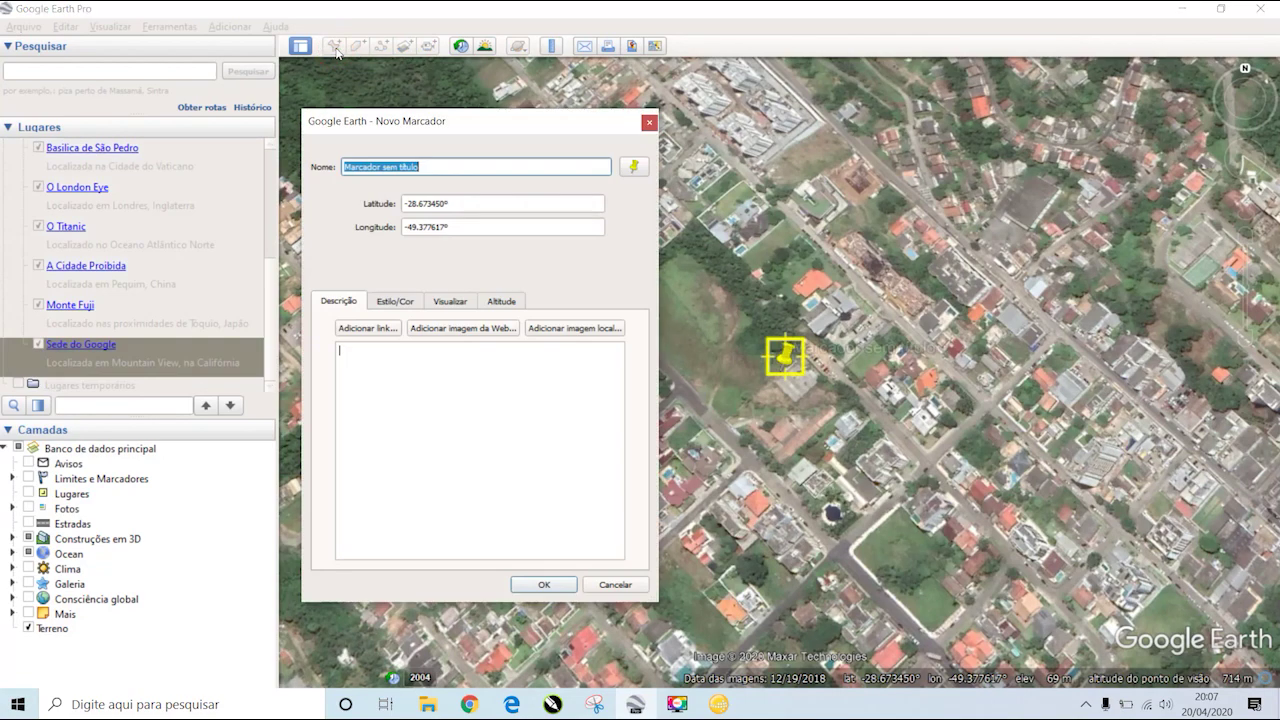
drag(498, 134, 485, 146)
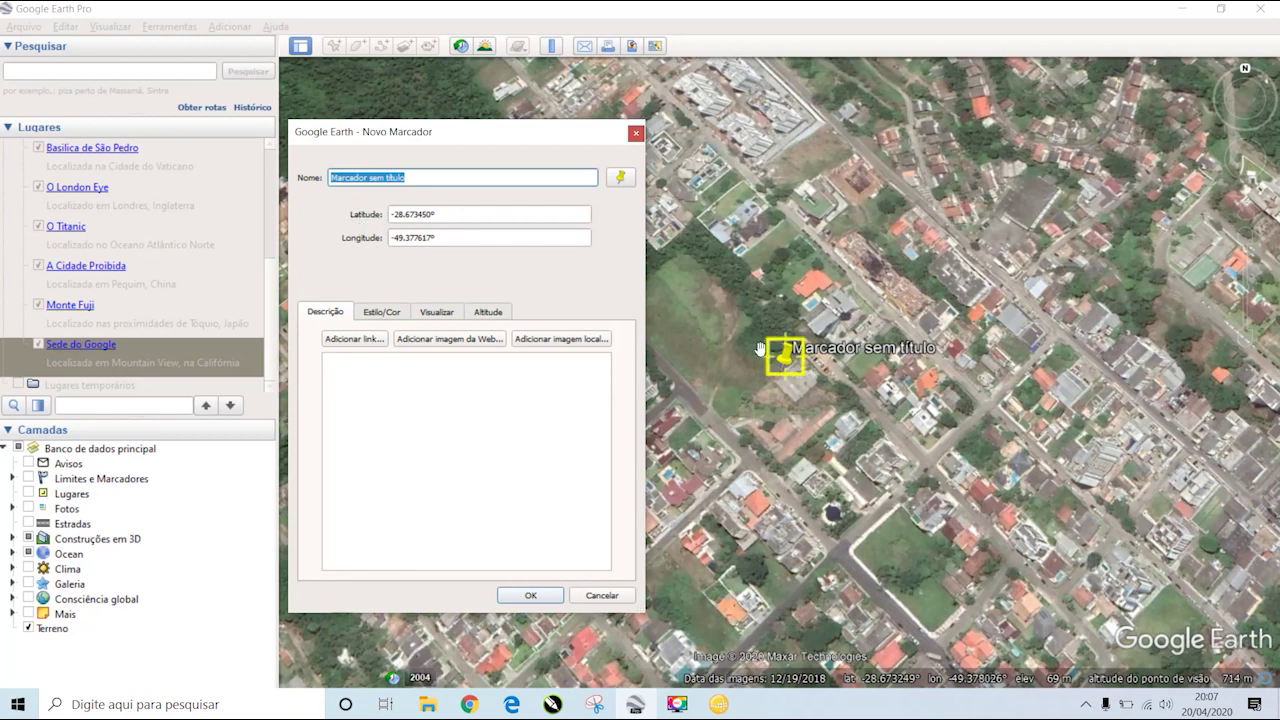
drag(785, 365, 768, 342)
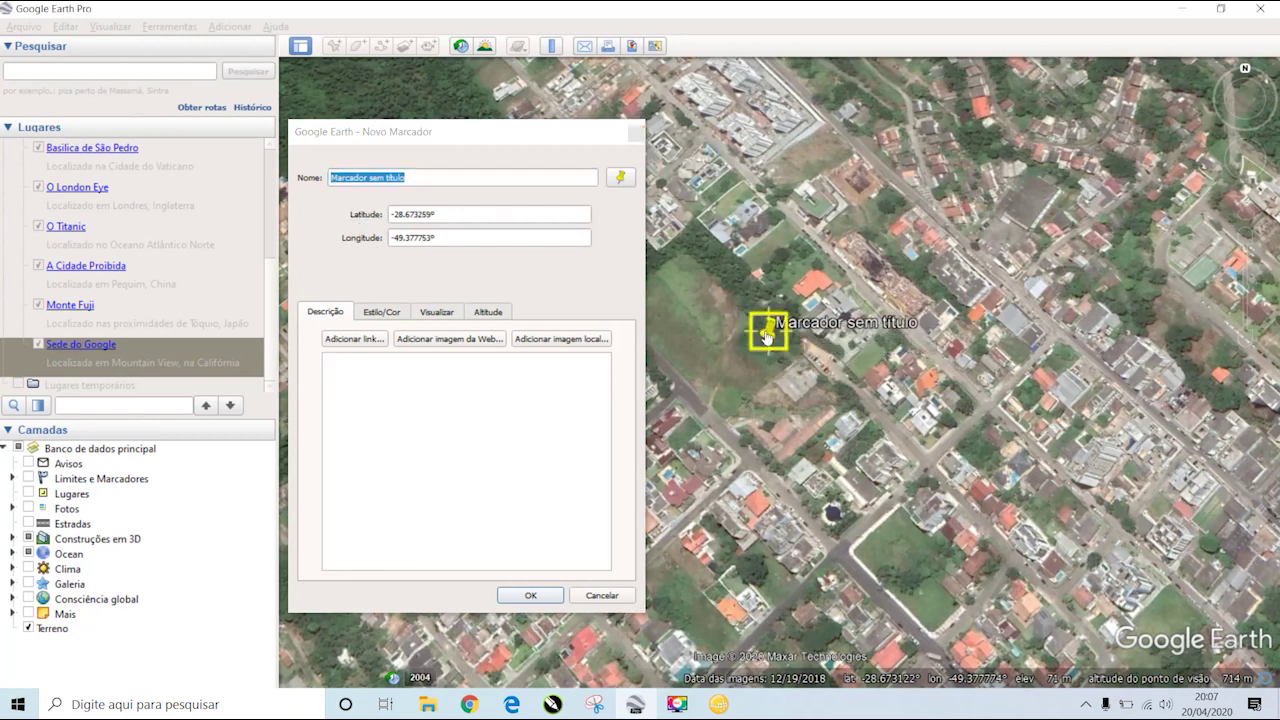
- Reposition the placemark in the middle of the open grassy lot, at latitude -28.673097° and longitude -49.378326°, and save it
scroll(729, 340, down, 3)
scroll(745, 345, down, 2)
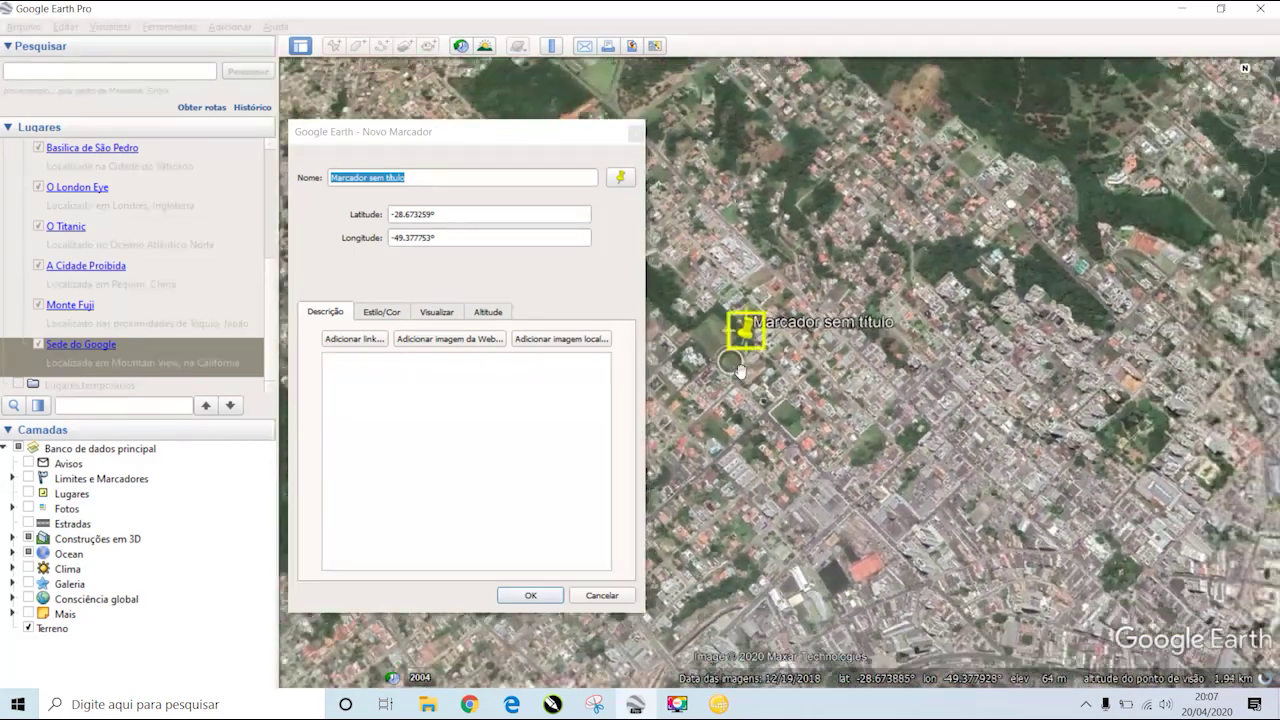
drag(752, 348, 822, 288)
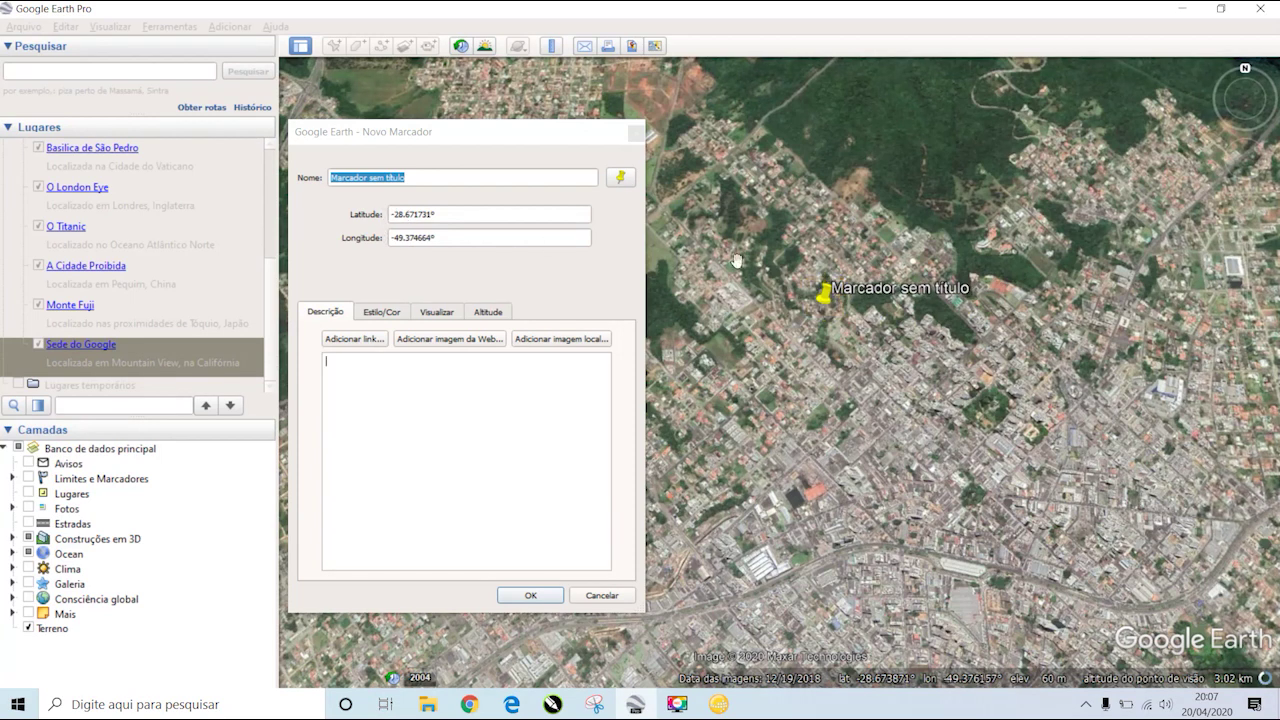
drag(823, 305, 772, 336)
scroll(714, 340, up, 3)
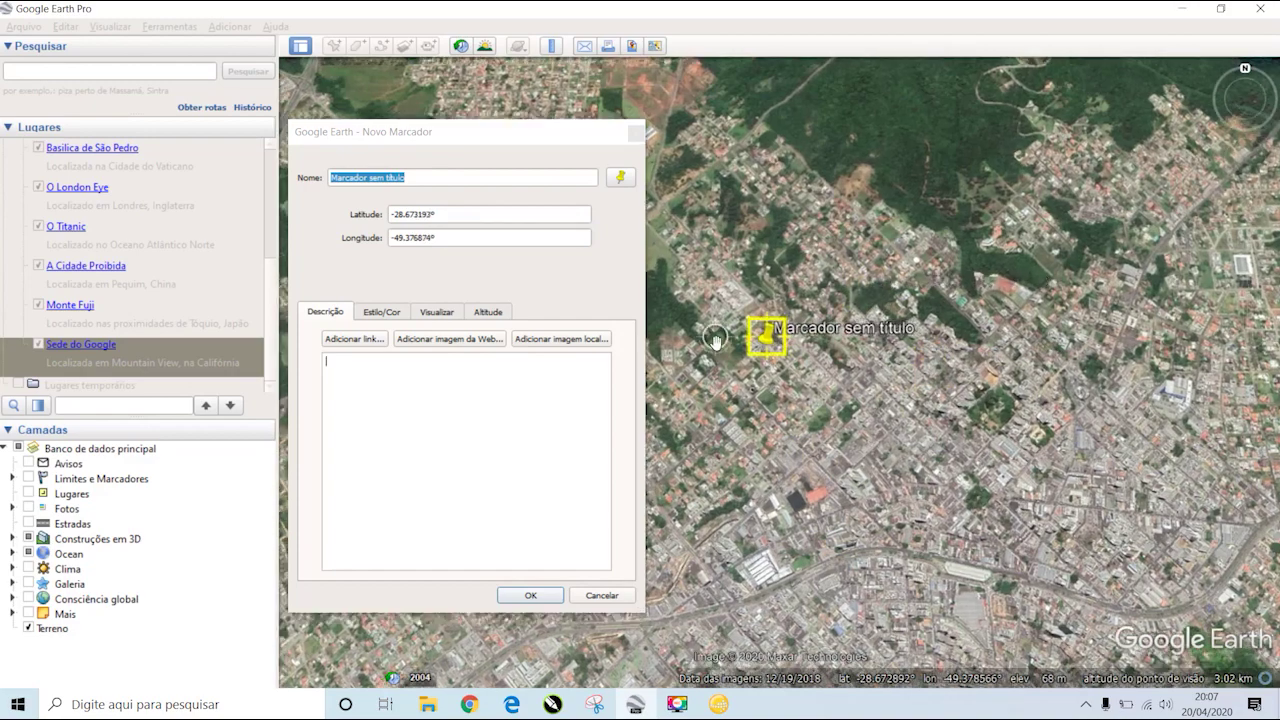
scroll(714, 340, up, 3)
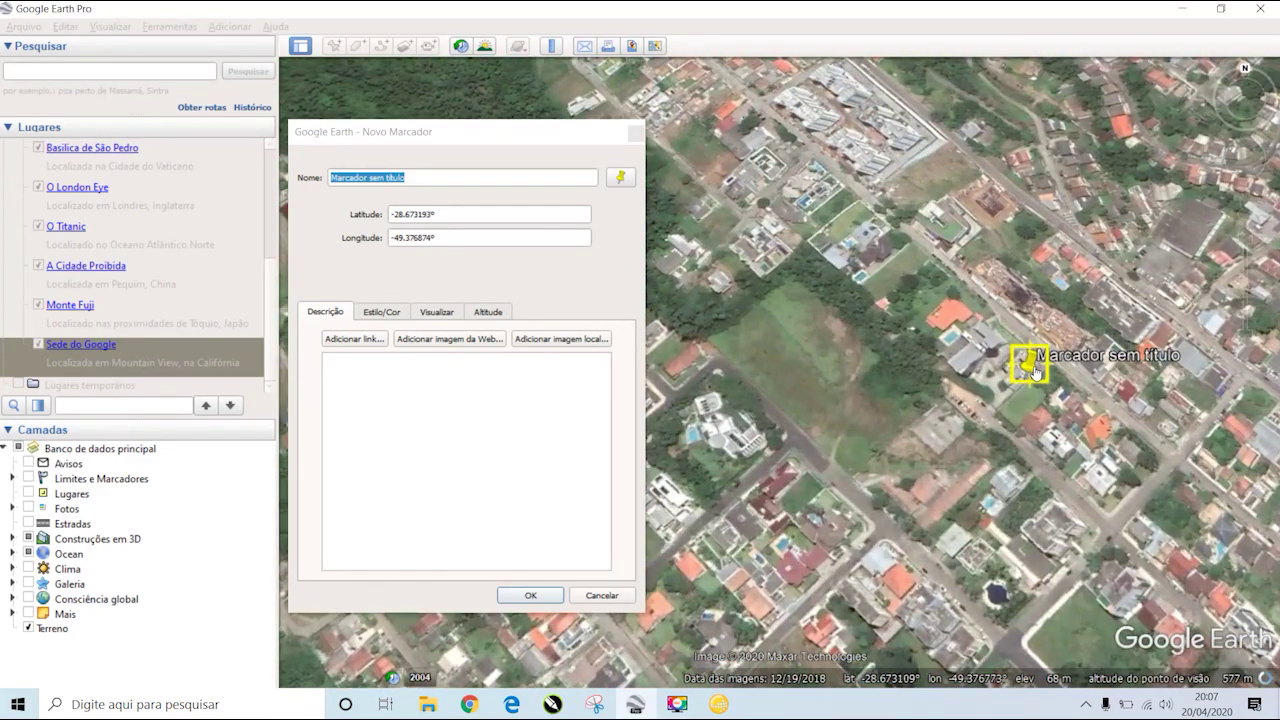
drag(1032, 370, 789, 373)
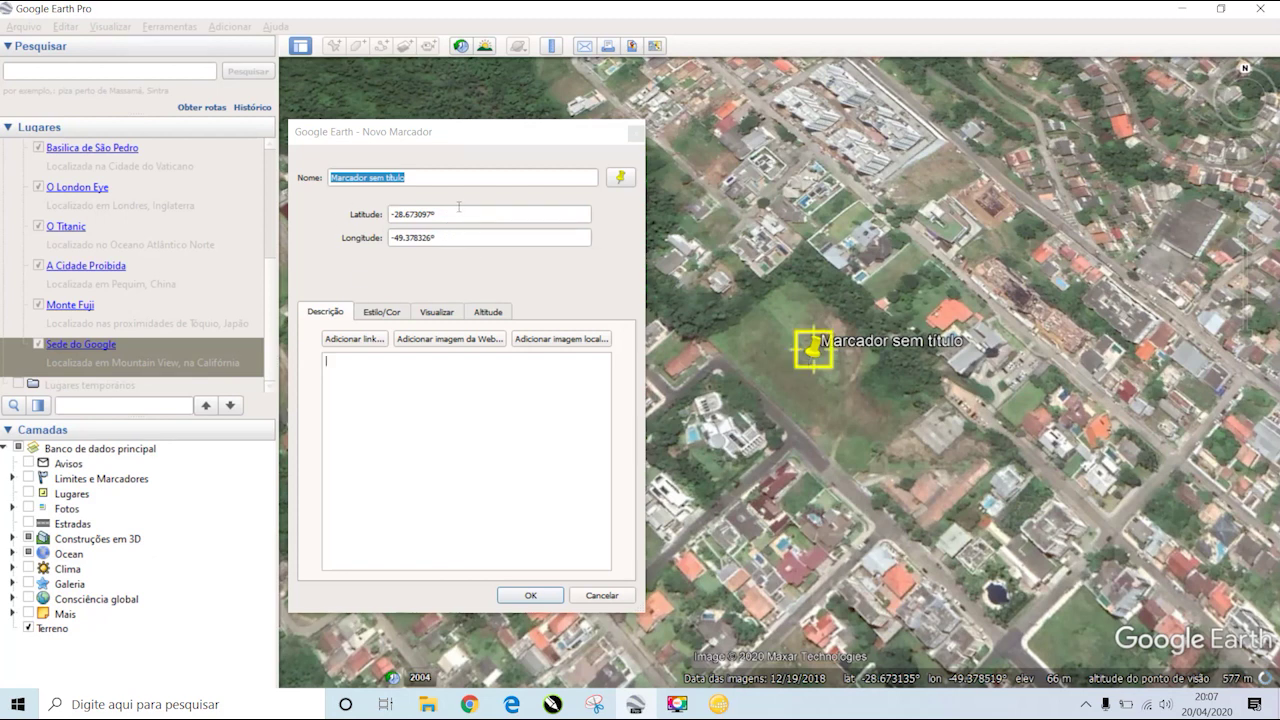
click(536, 596)
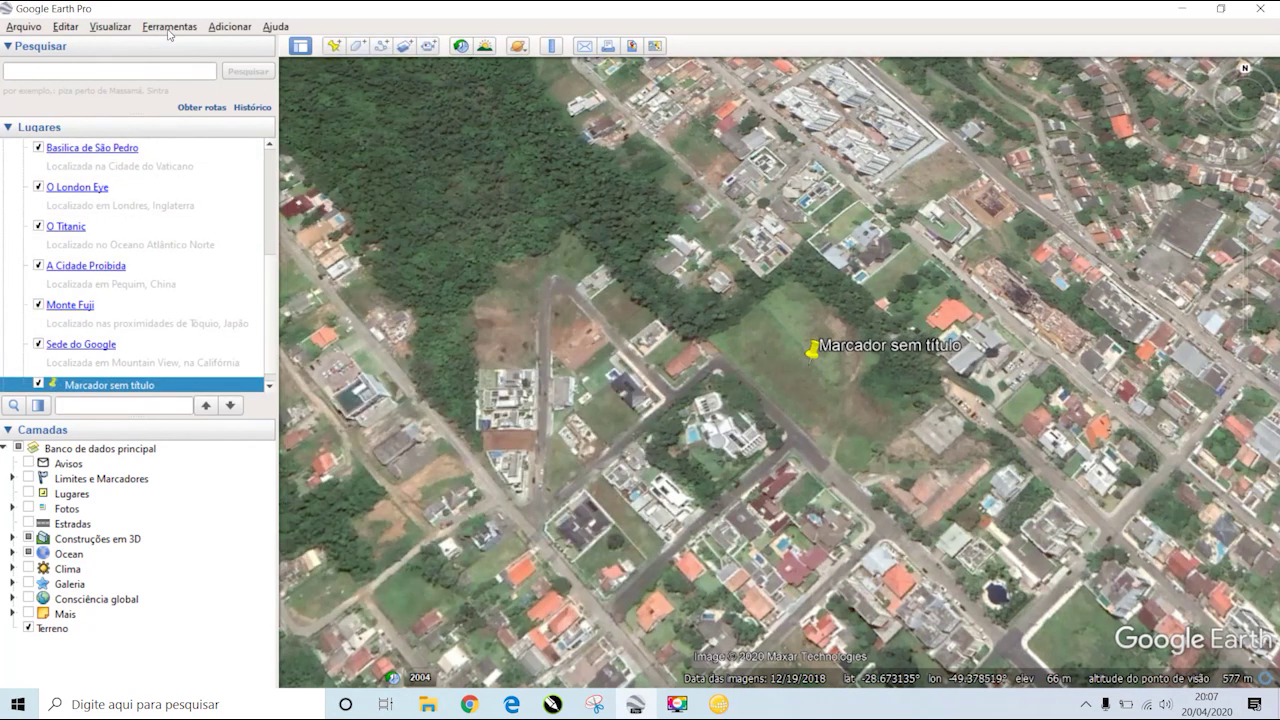
- Try the other latitude/longitude display formats in the Google Earth options and apply Graus Decimais
click(169, 27)
click(180, 163)
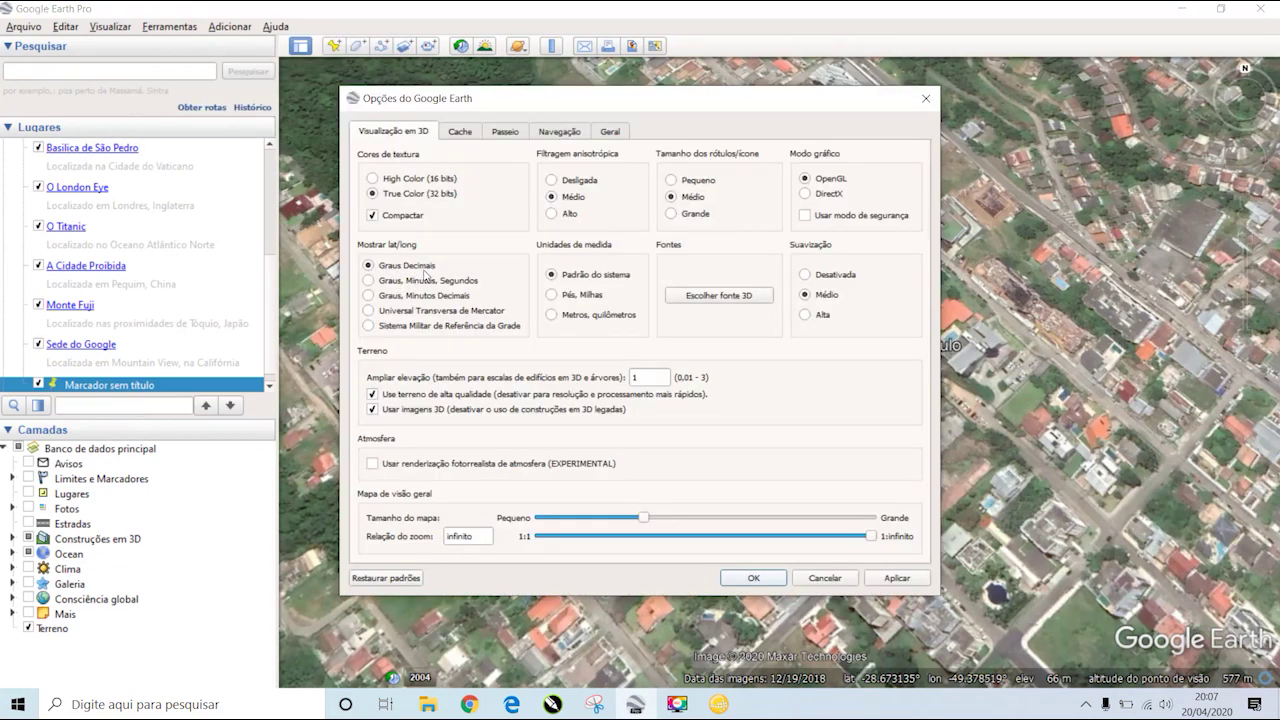
click(368, 310)
click(369, 326)
click(368, 295)
click(368, 265)
click(754, 578)
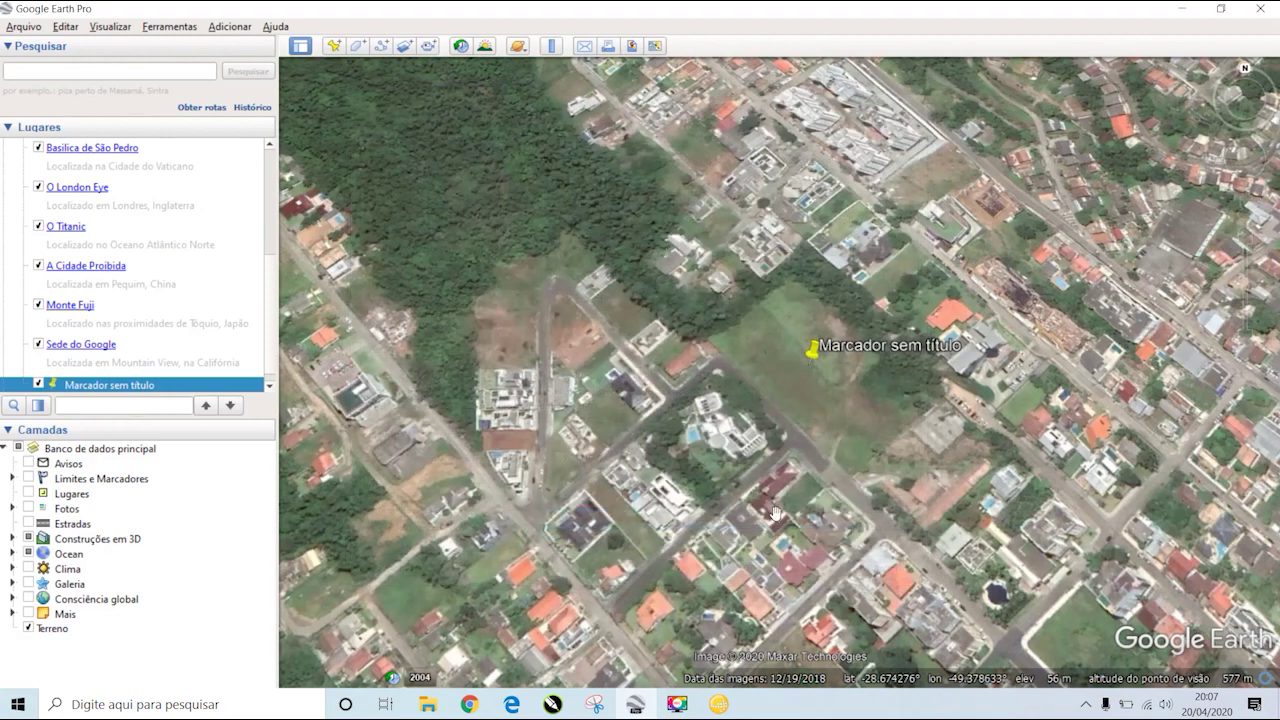
- Copy the placemark's latitude, -28.673097, from its properties and paste it into the locality search of PVsyst's interactive map
right_click(814, 347)
click(880, 565)
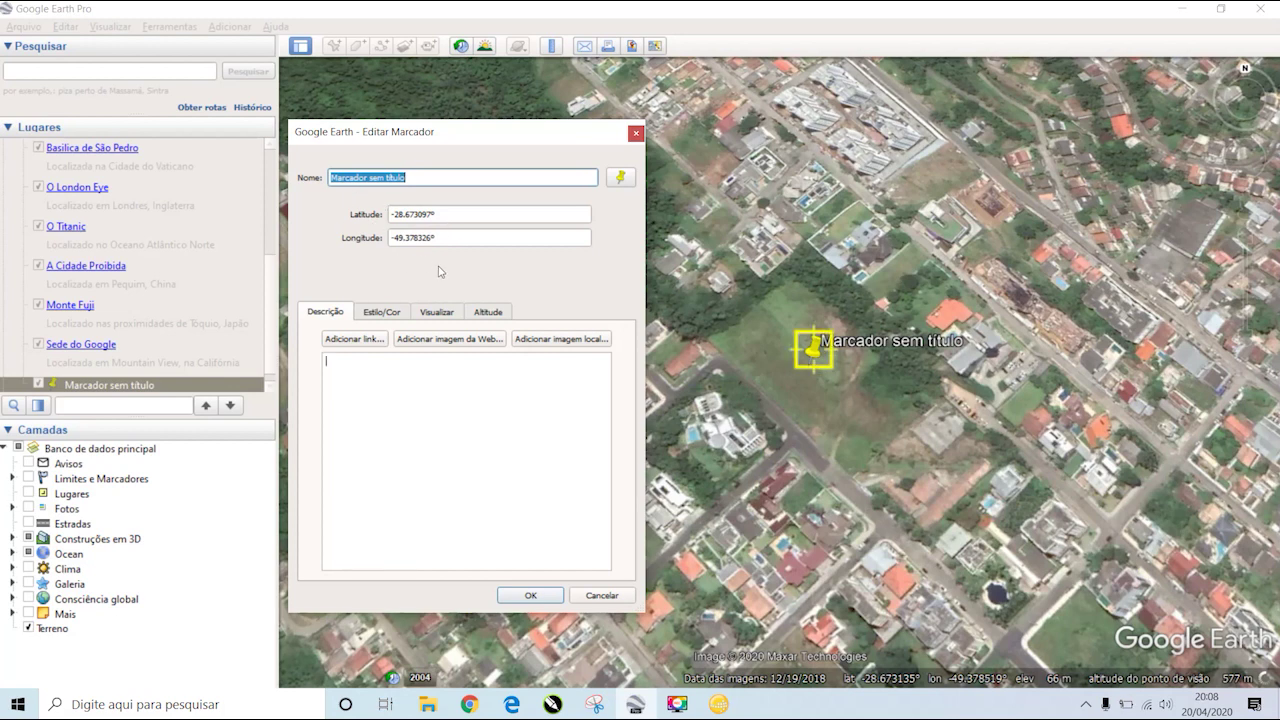
key(Tab)
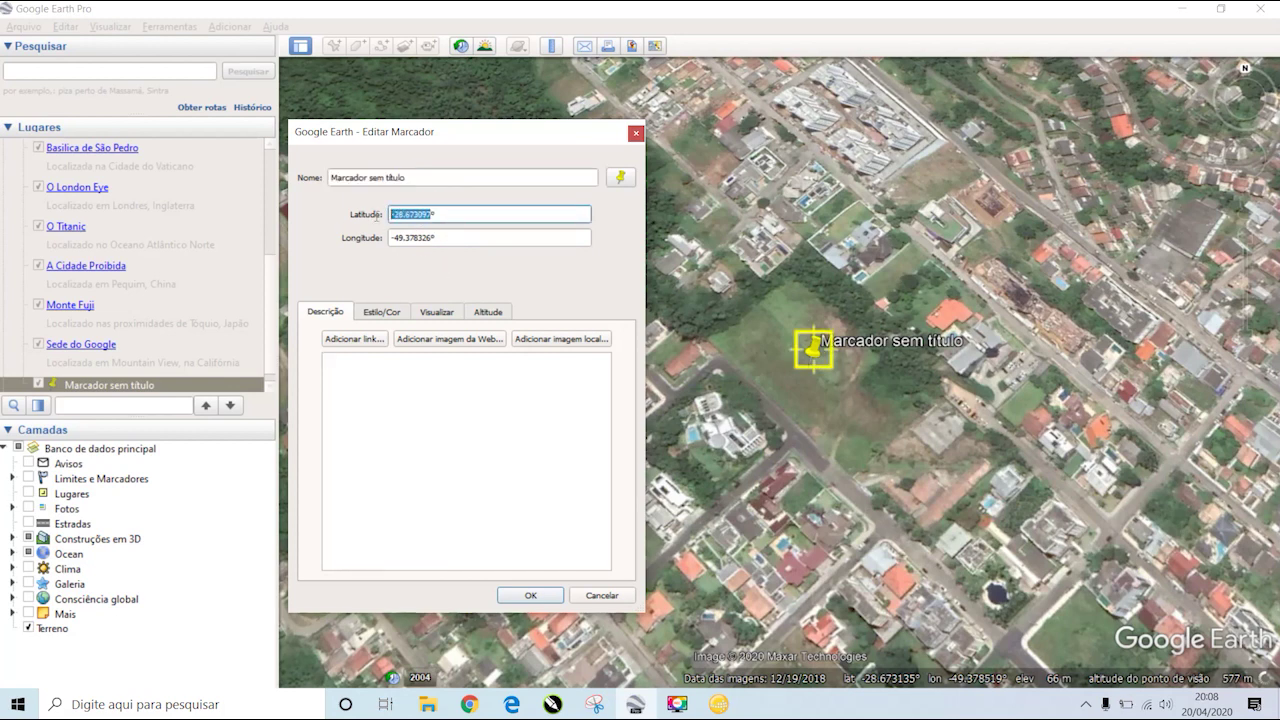
click(469, 444)
click(434, 214)
drag(434, 214, 378, 217)
key(ctrl+c)
click(719, 704)
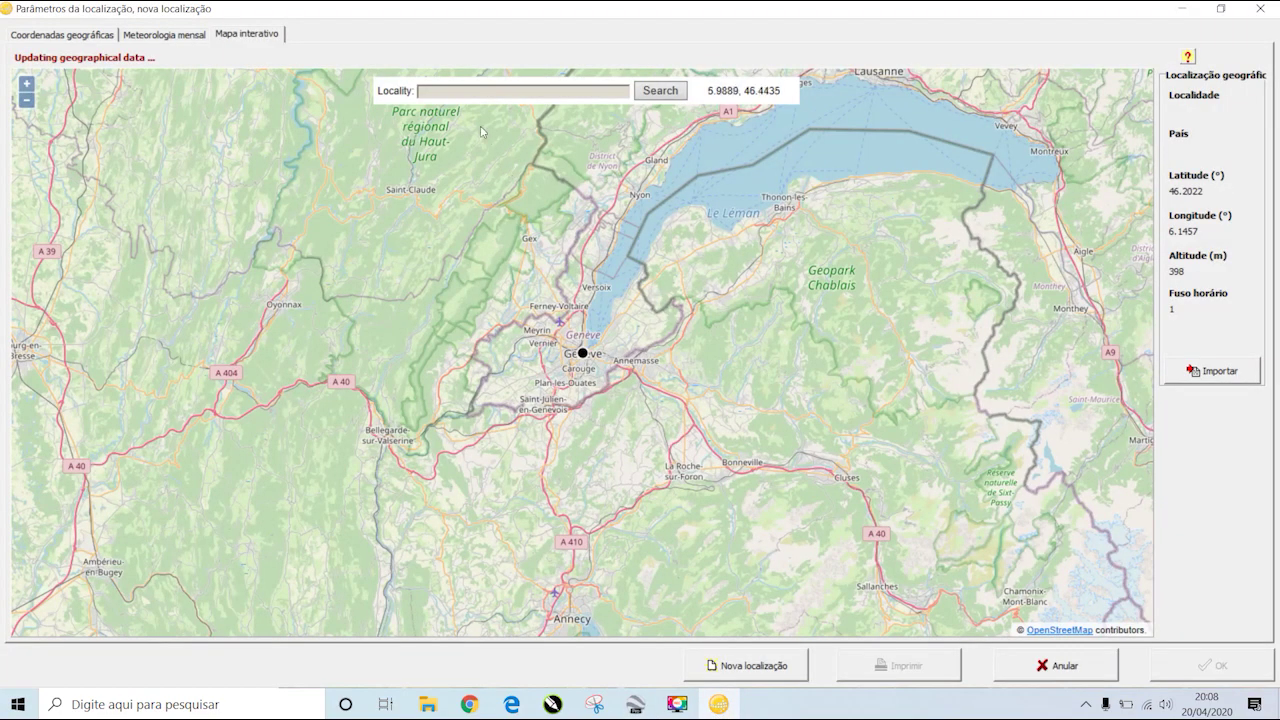
click(454, 91)
key(ctrl+v)
- Copy the placemark's longitude from Google Earth Pro and search the PVsyst map for -28.673097,-49.378326
click(635, 704)
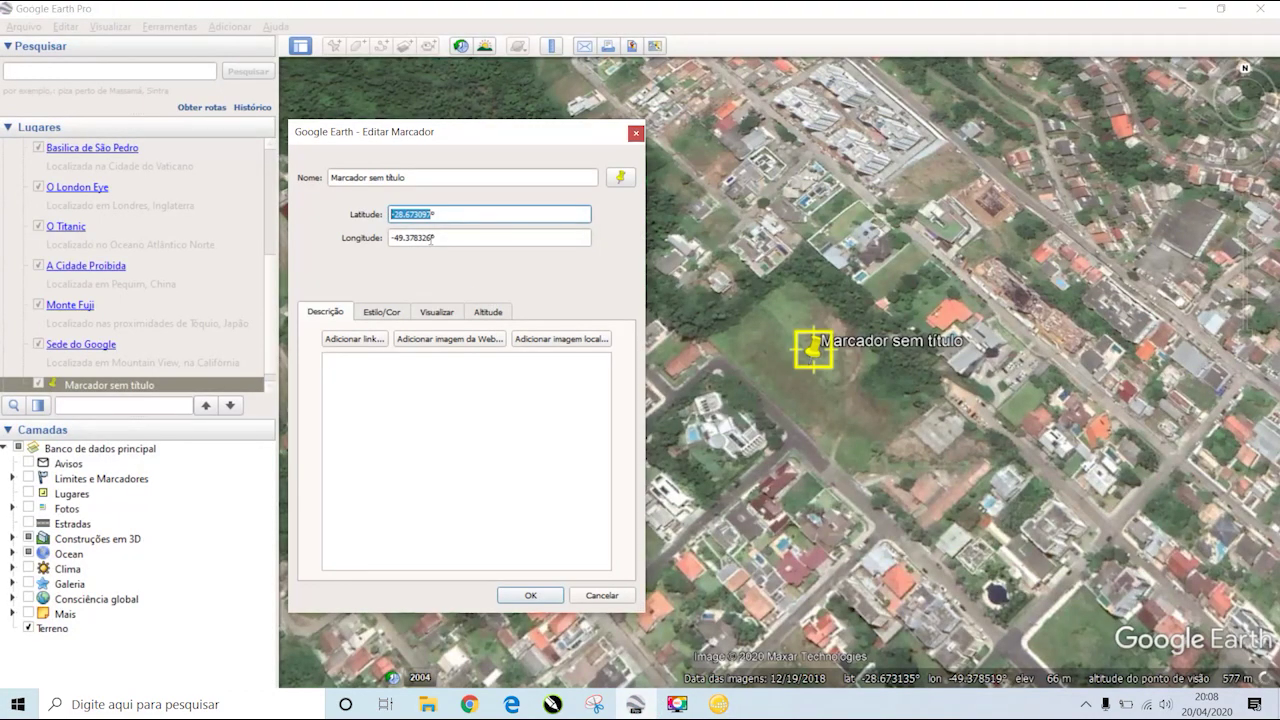
drag(430, 238, 393, 239)
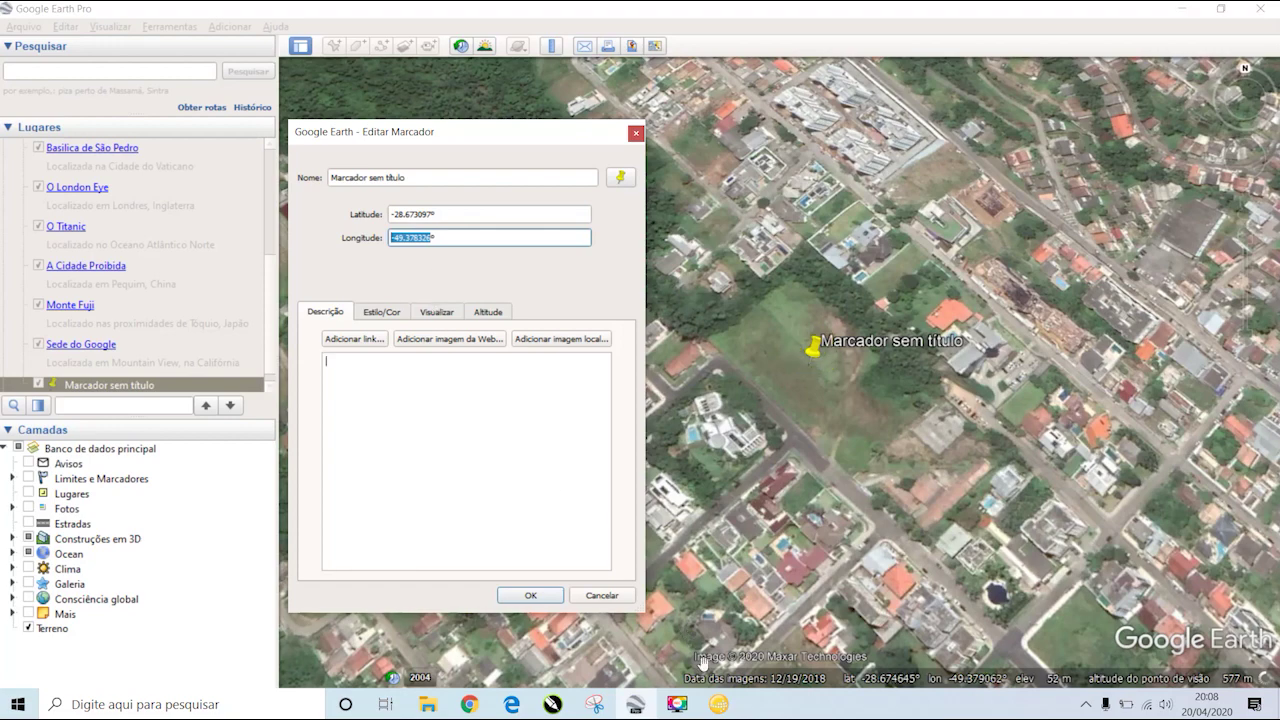
click(718, 704)
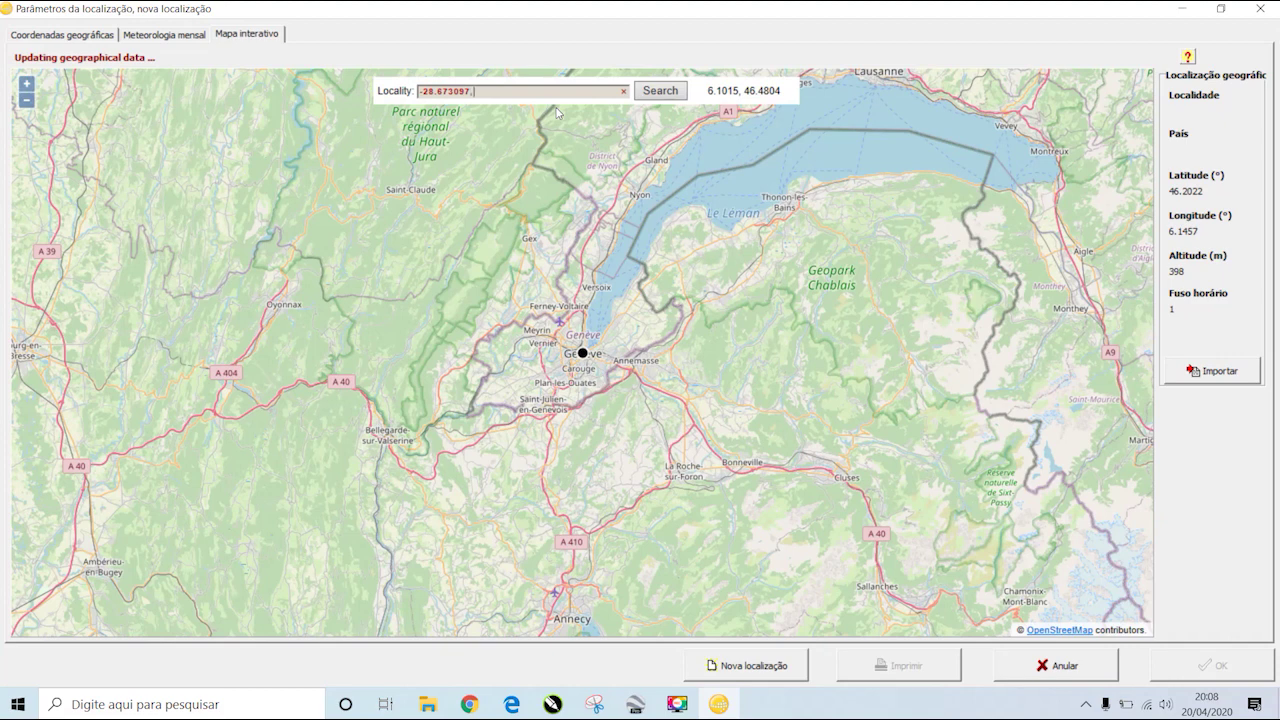
text(-49.378326)
click(656, 93)
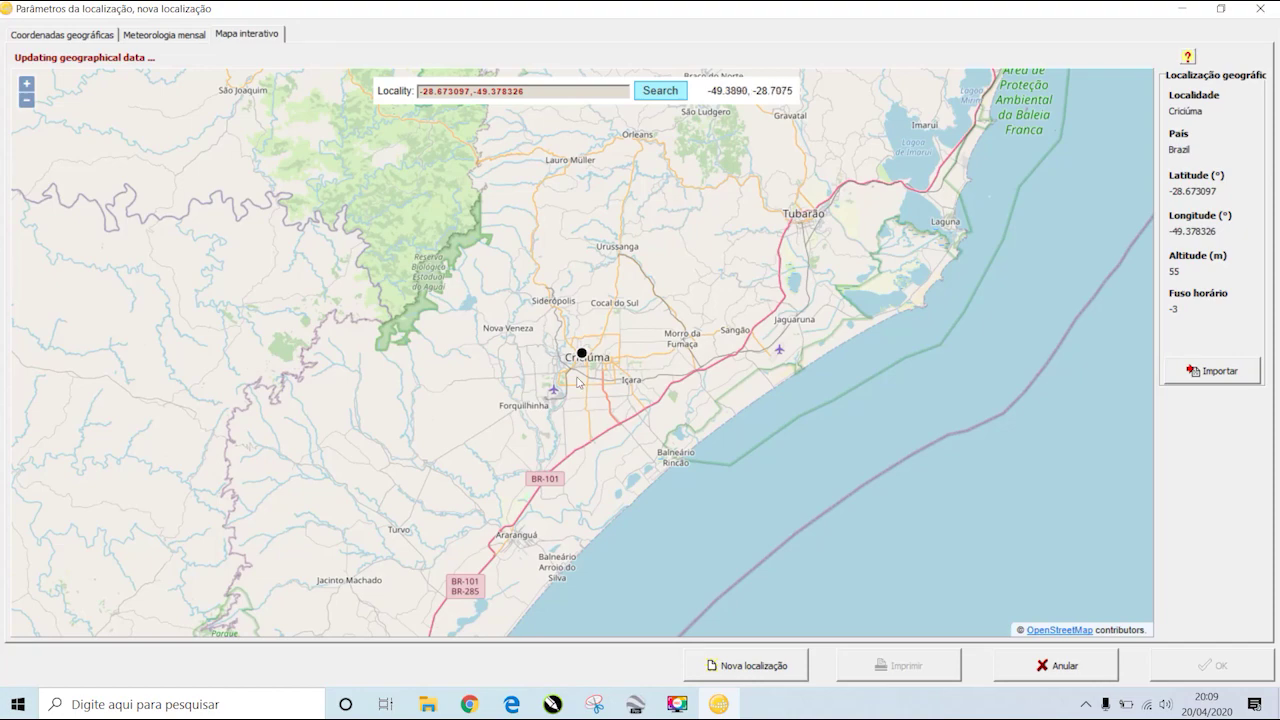
- Check the found point on the map, import its geographical data and name the location Criciúma SC
scroll(575, 367, up, 2)
scroll(575, 367, down, 3)
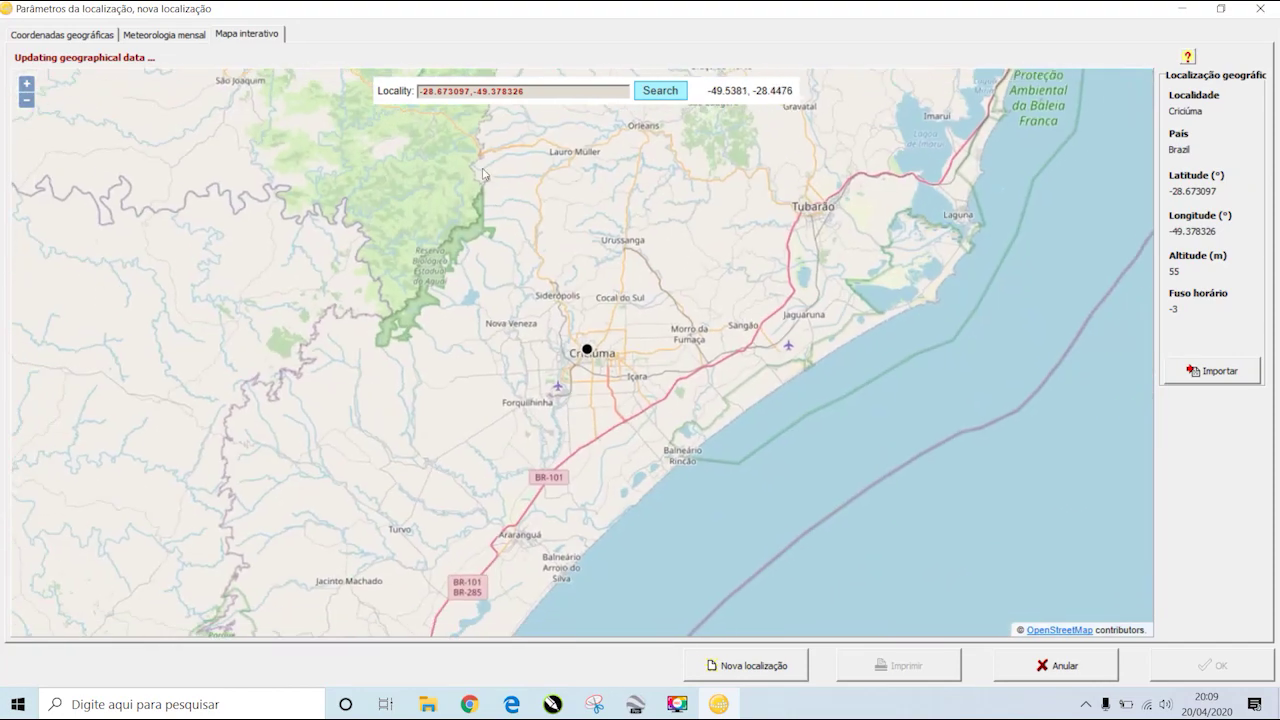
scroll(575, 367, up, 1)
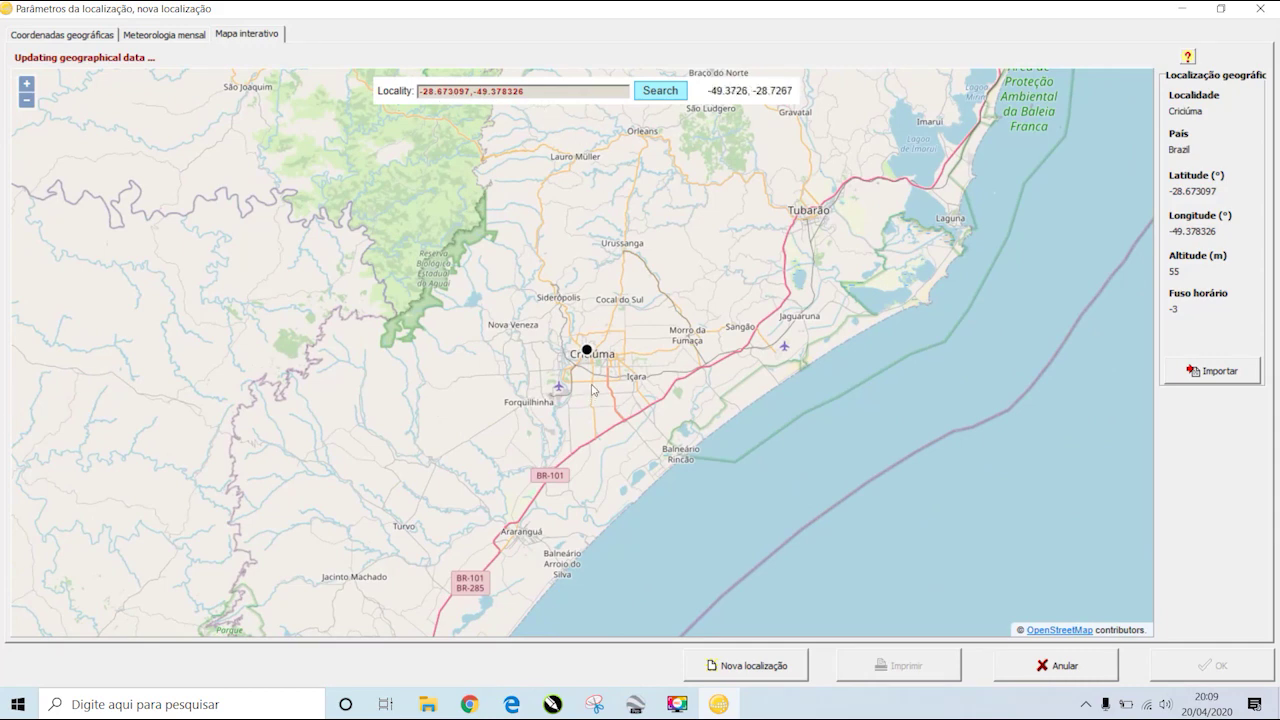
scroll(599, 381, up, 1)
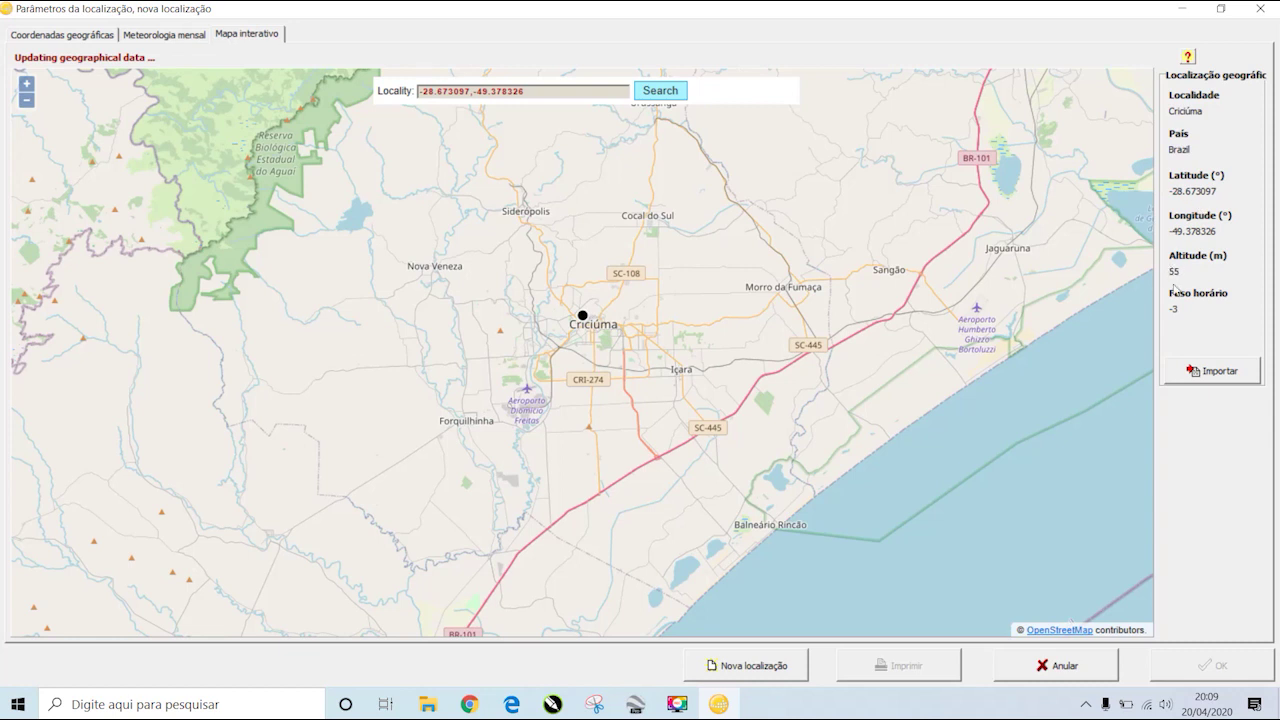
click(1216, 372)
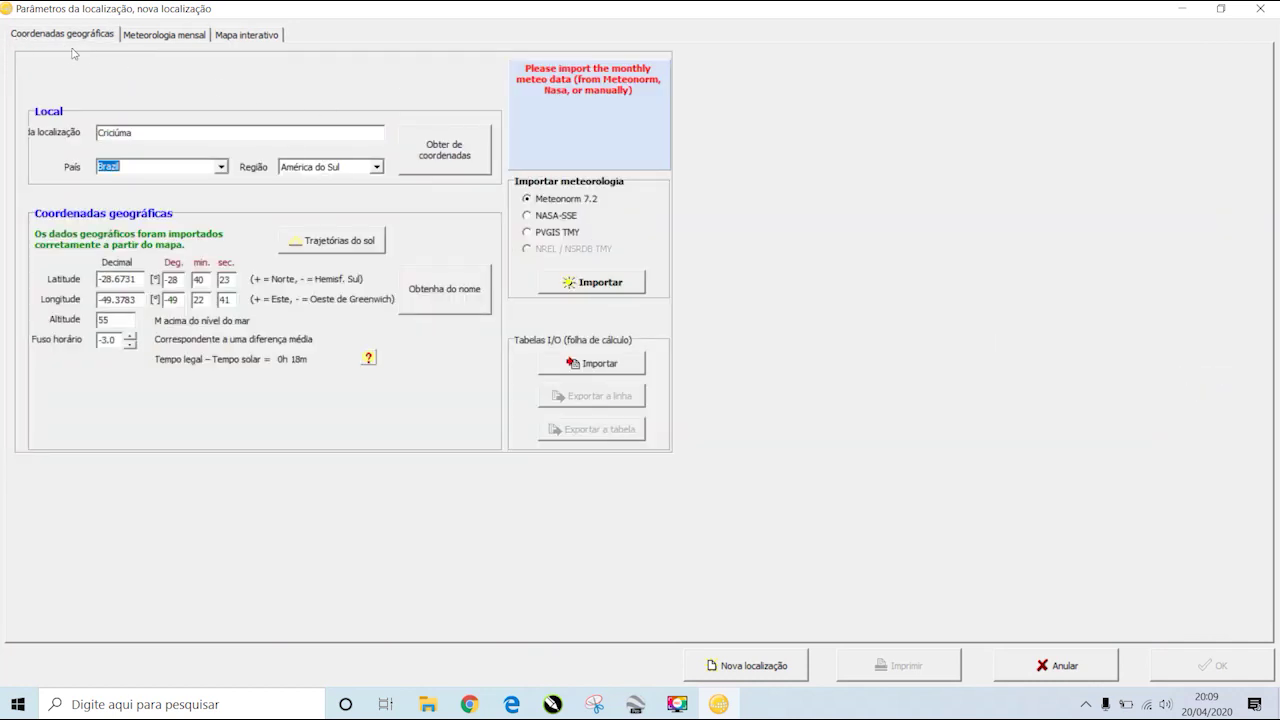
click(142, 133)
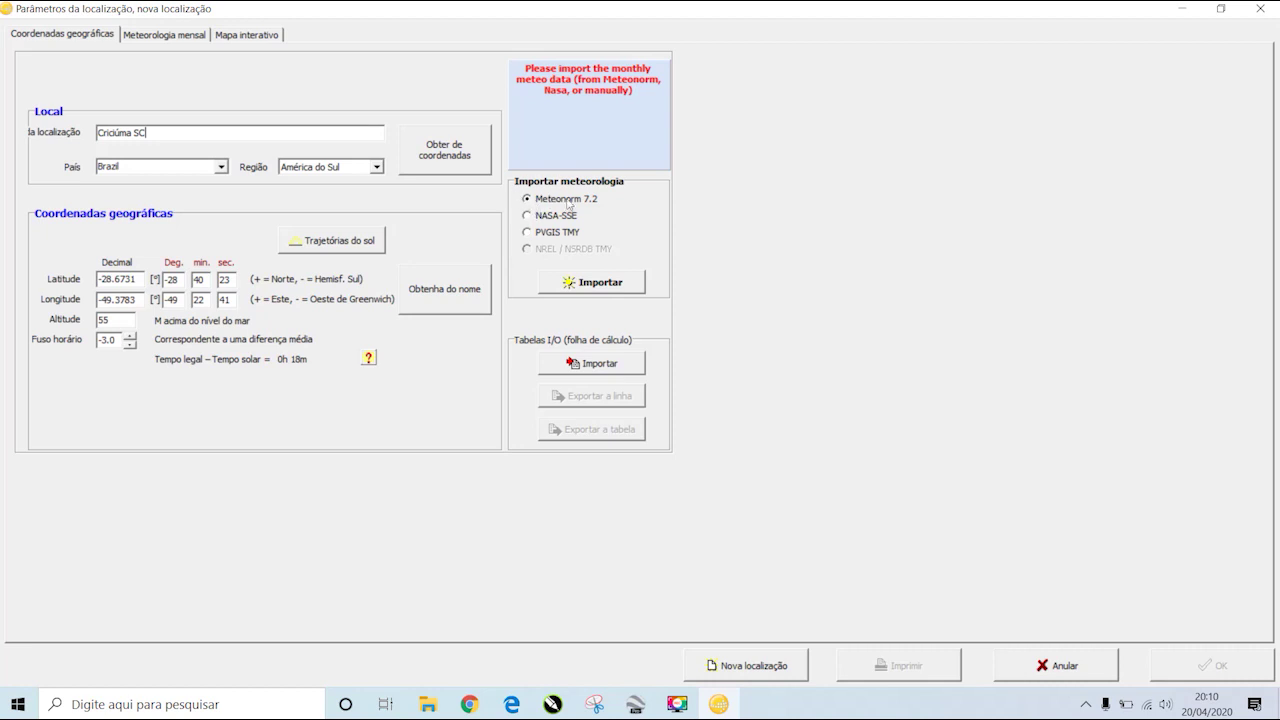
- Import the monthly weather data from Meteonorm 7.2 and display the irradiation in W/m²
click(598, 284)
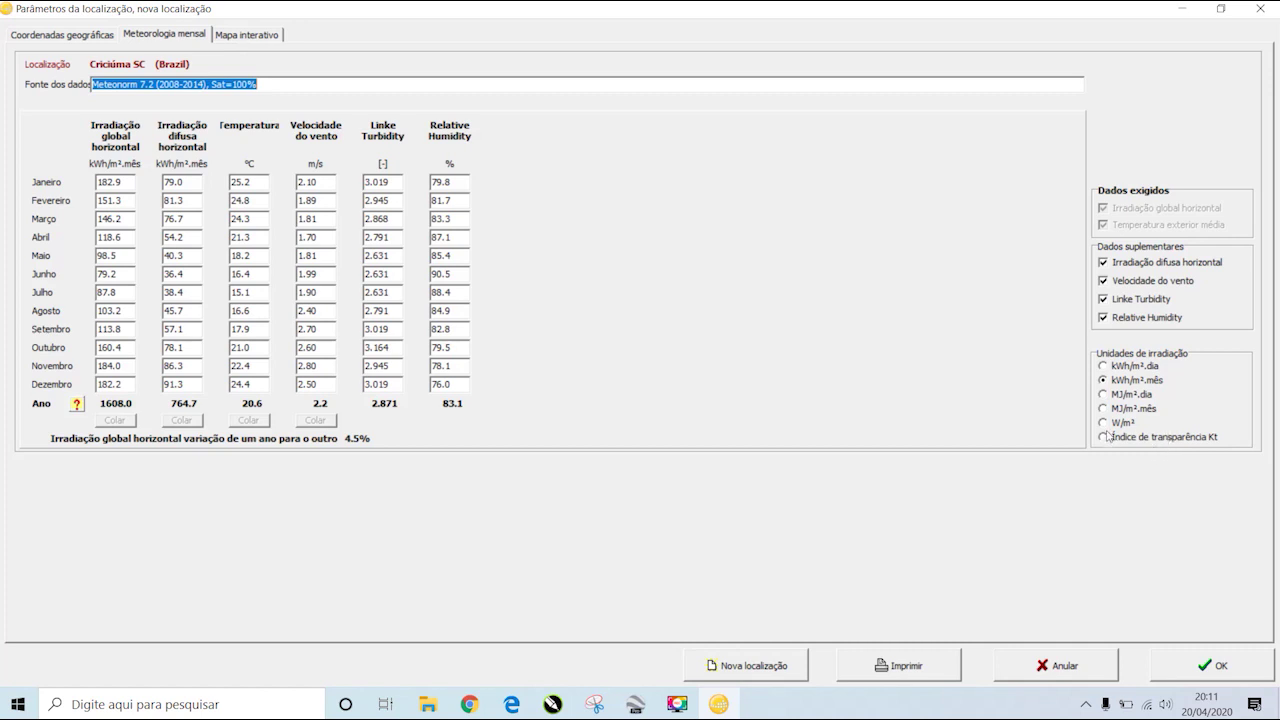
click(1103, 424)
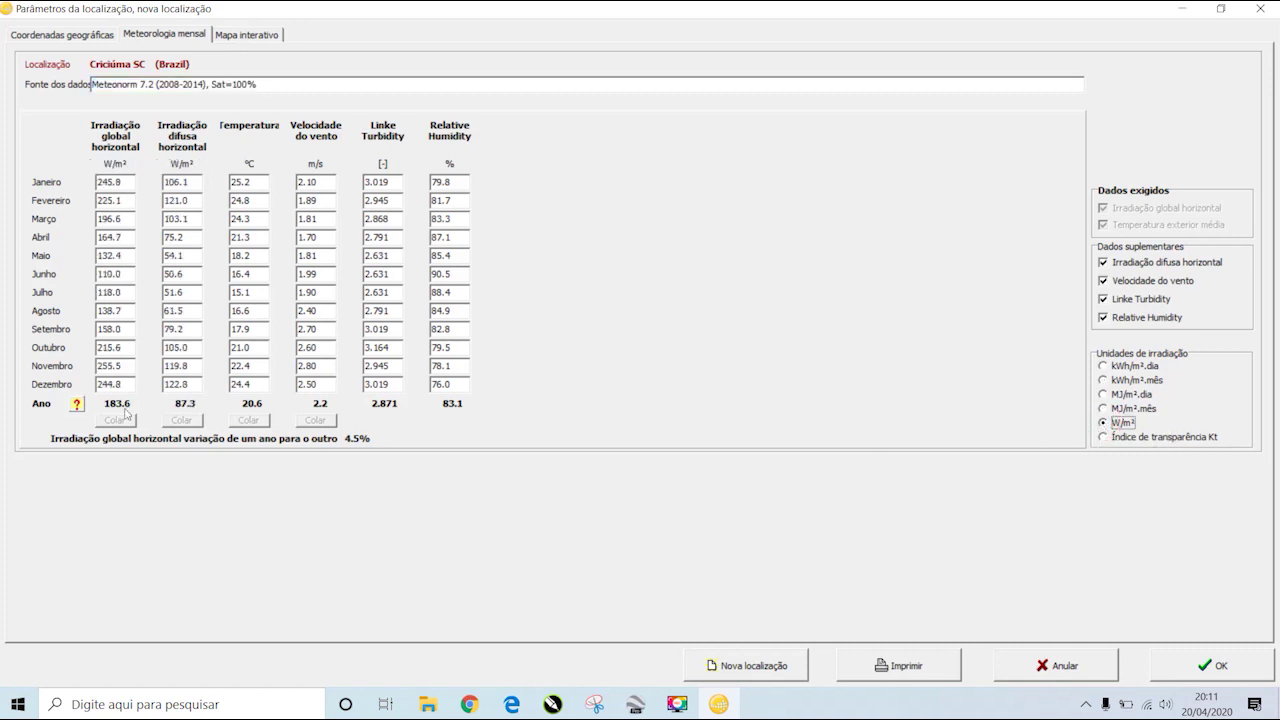
- Save the new site as Criciúma SC_MN72 and its synthetic meteorological file as Criciúma SC_MN72_SYN
click(1203, 668)
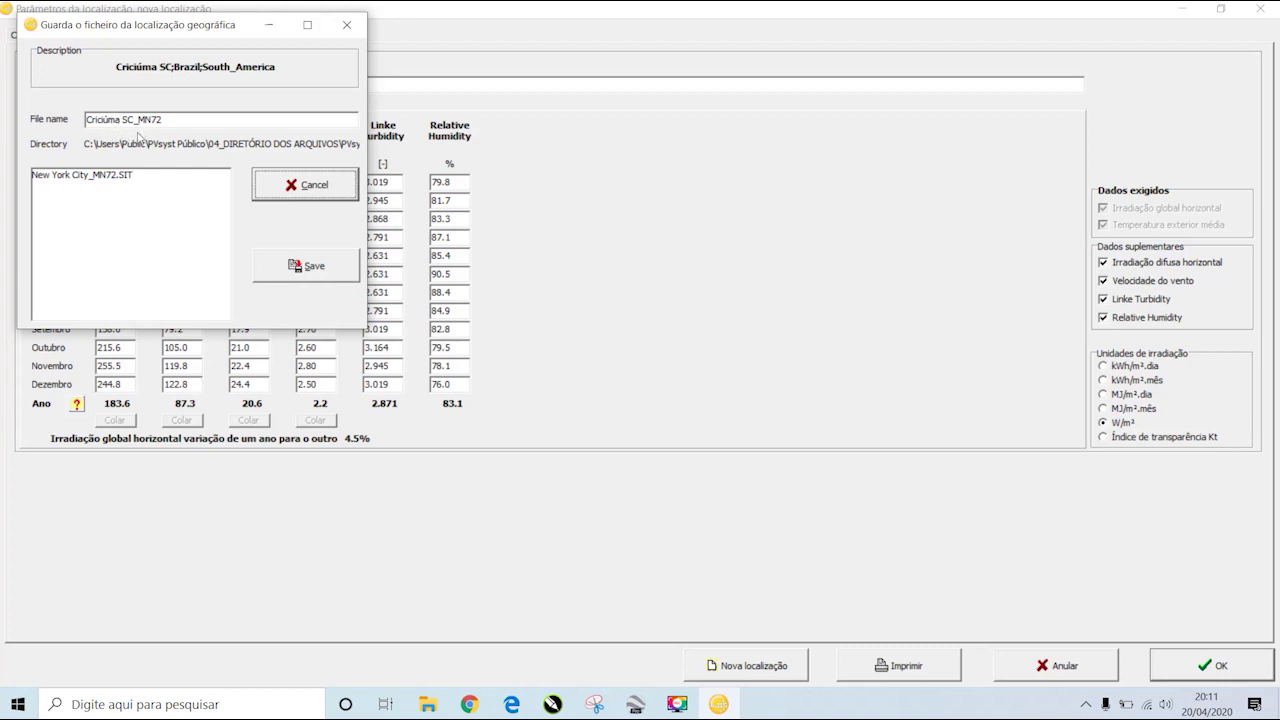
click(308, 266)
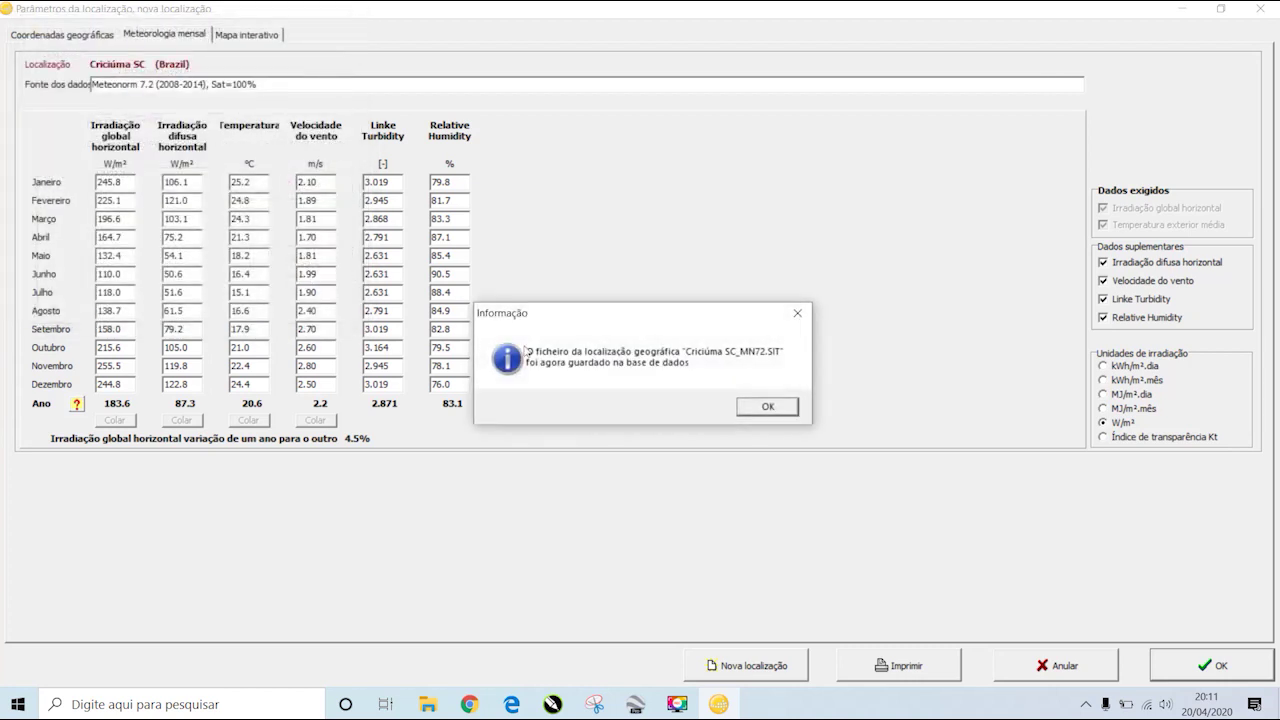
click(770, 410)
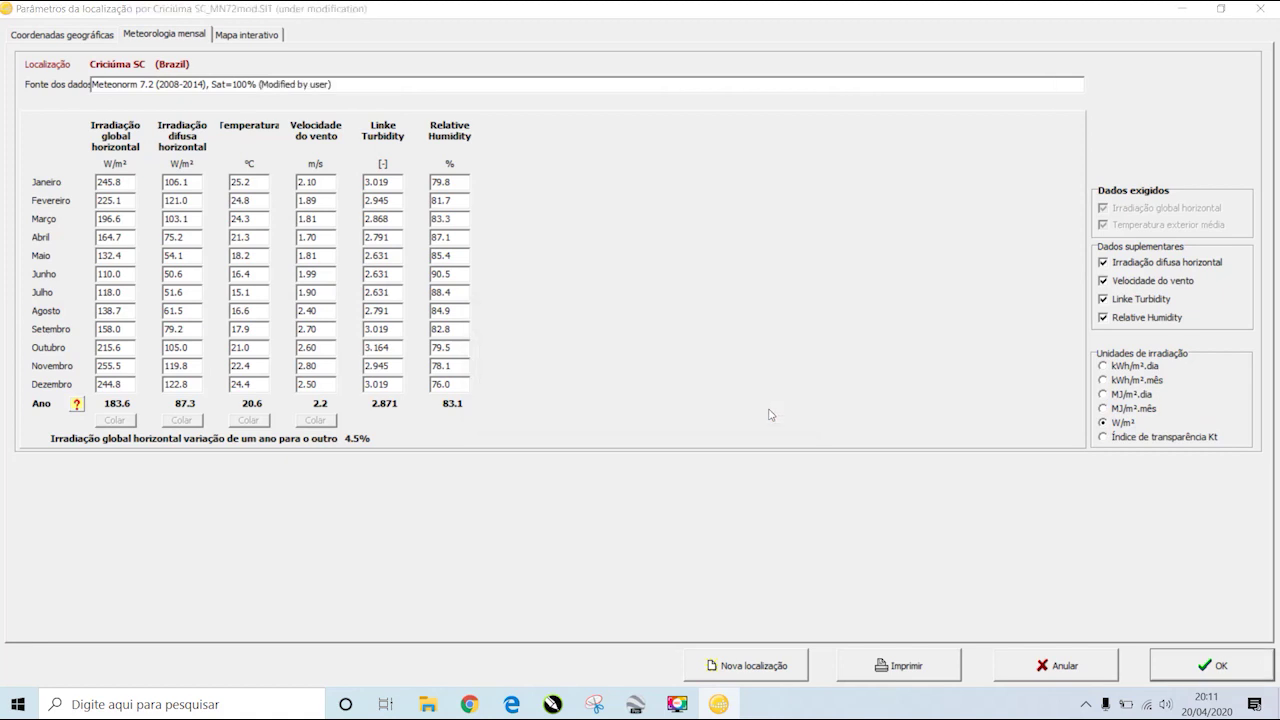
click(682, 410)
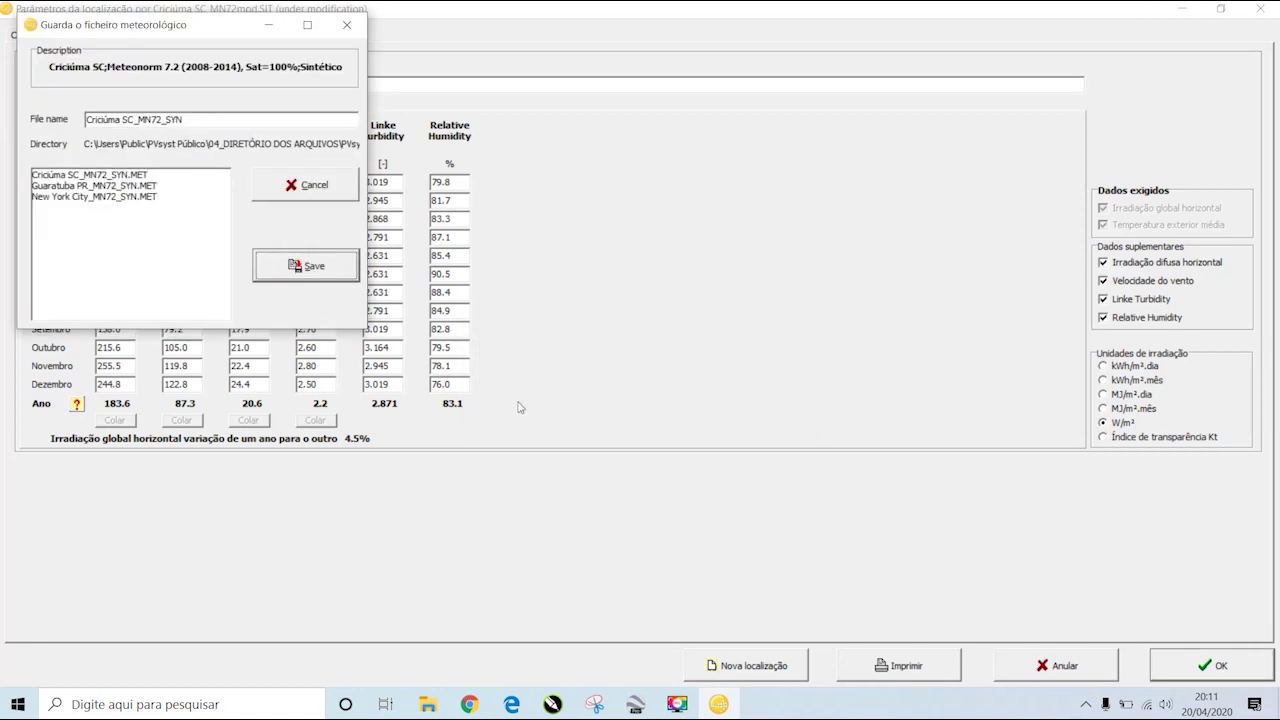
click(306, 267)
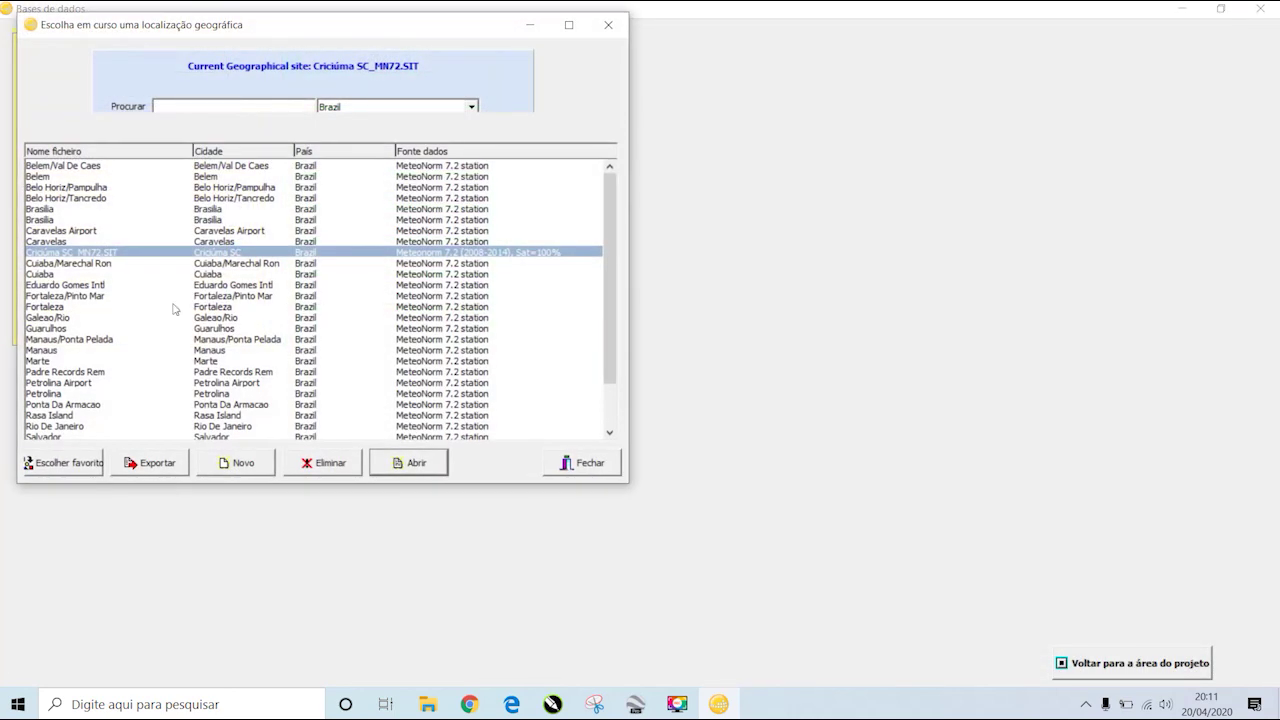
- Select Criciúma SC_MN72.SIT as the current geographical site and close the databases to return to the project
click(60, 296)
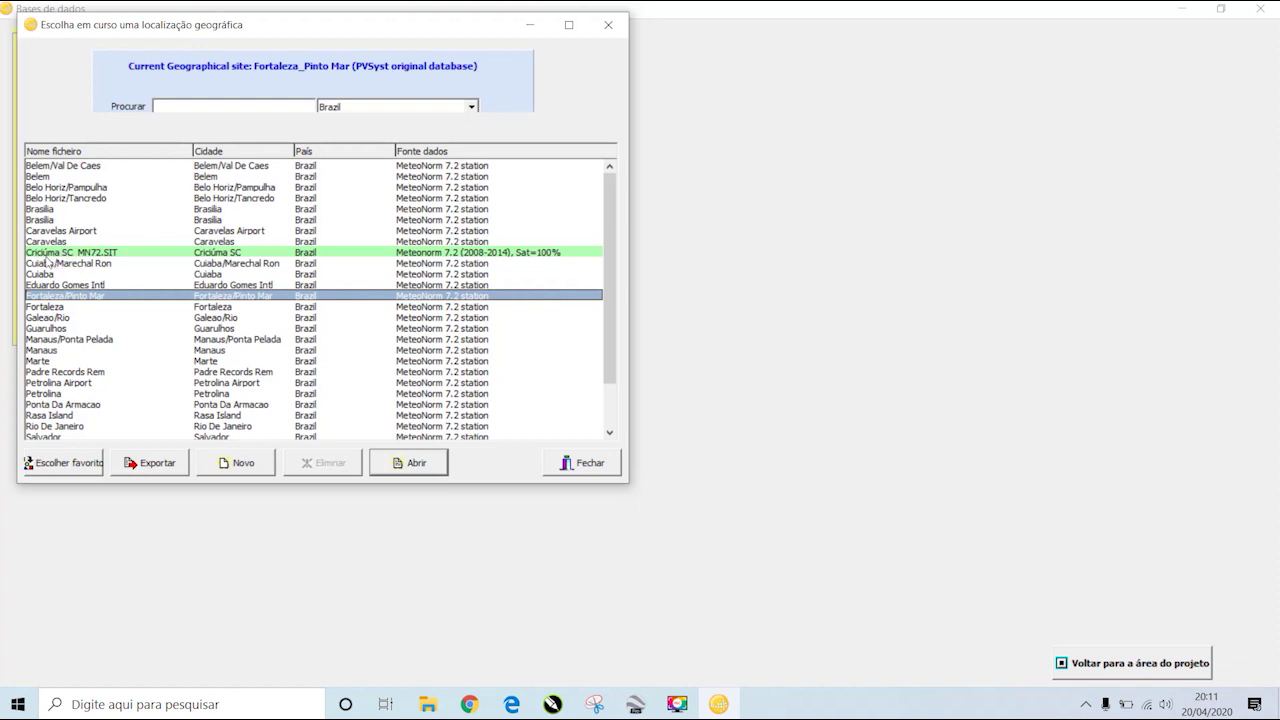
click(50, 254)
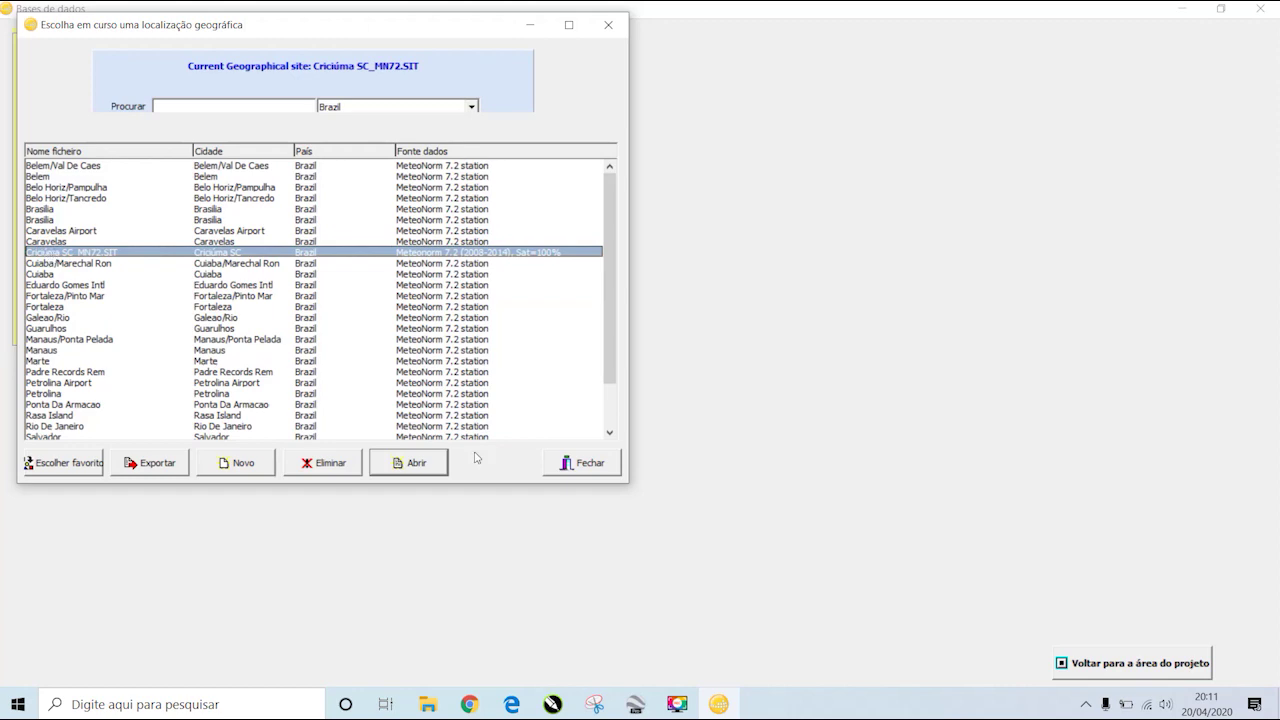
click(588, 462)
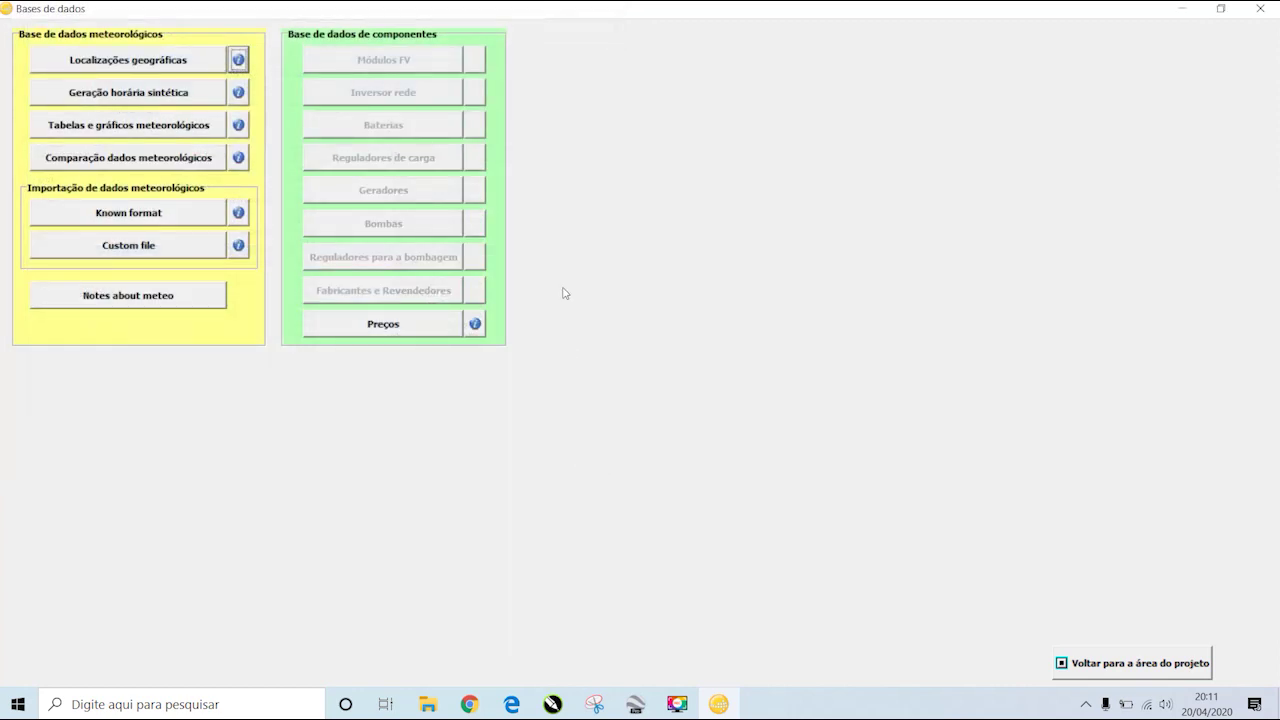
click(1254, 14)
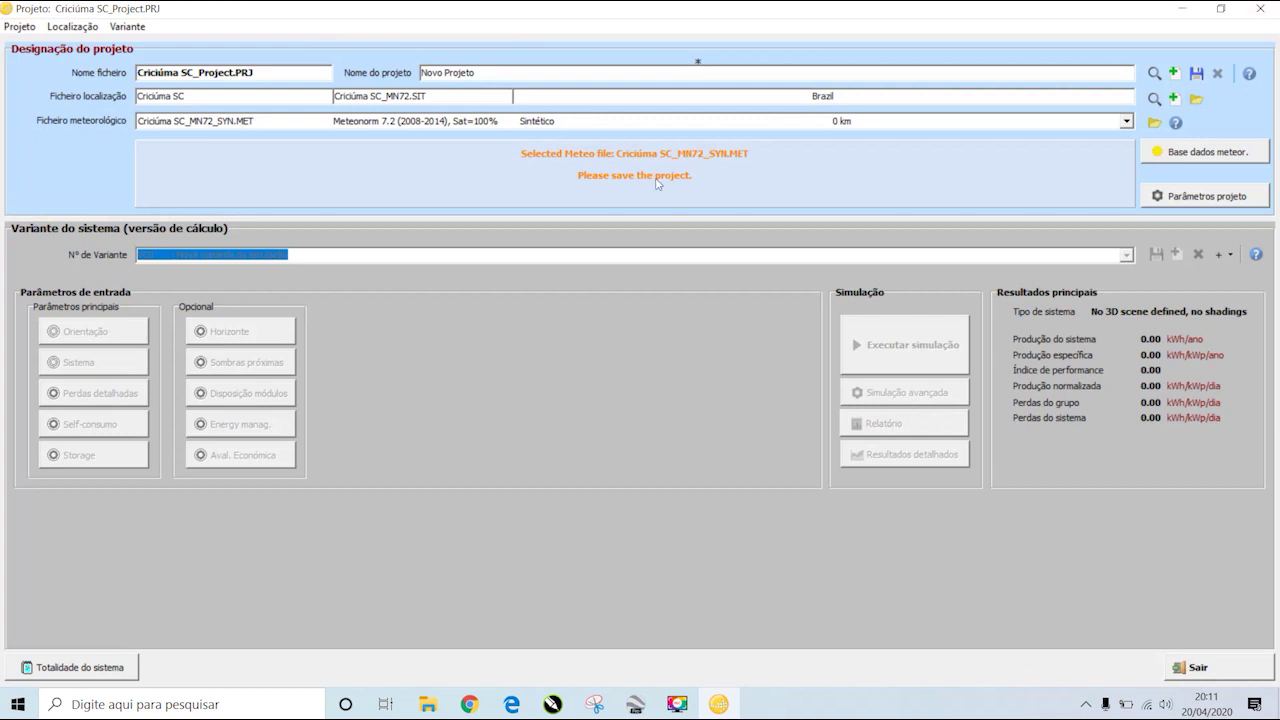
- Close the project without saving it, minimize Google Earth Pro and reposition the PVsyst main window on the desktop
click(1259, 9)
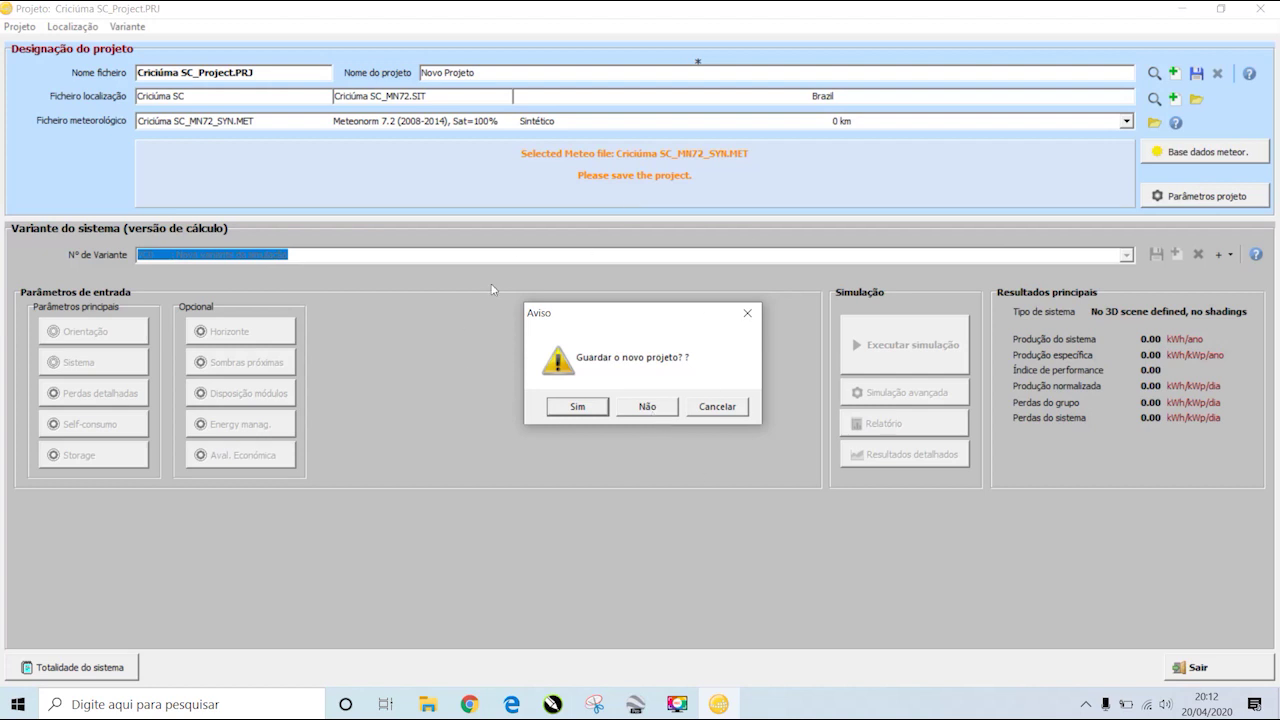
click(650, 413)
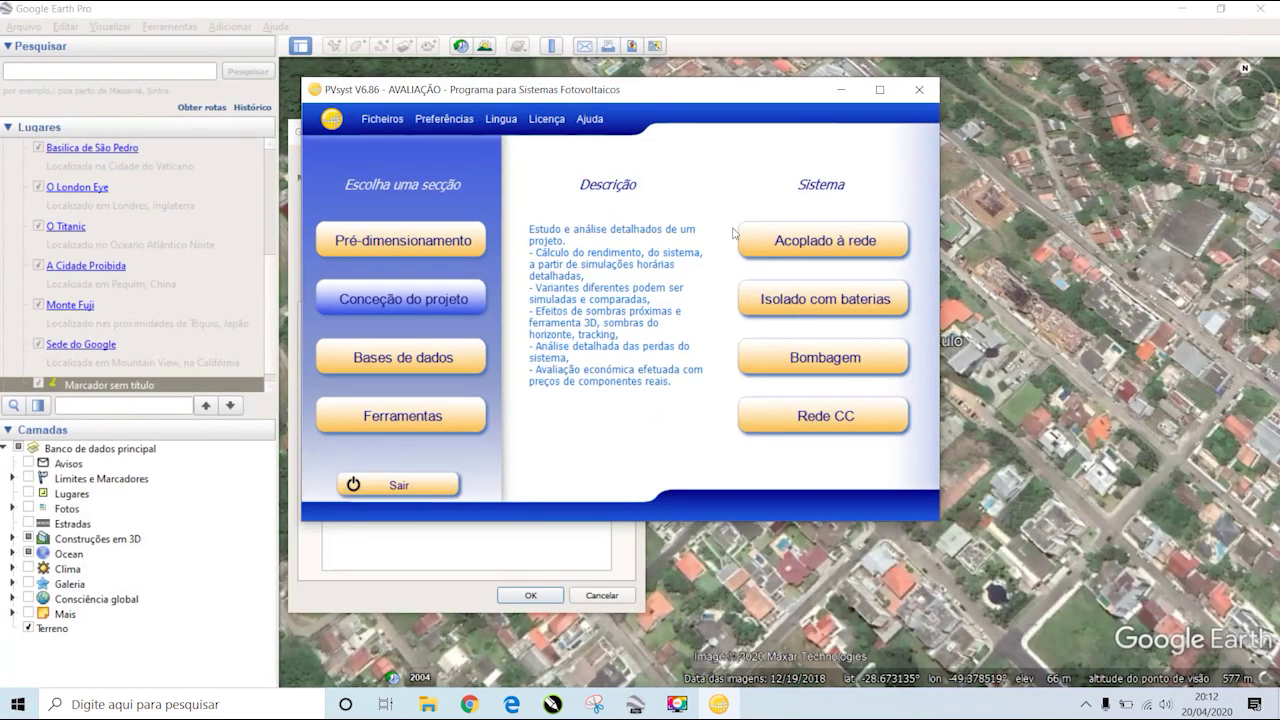
click(1184, 9)
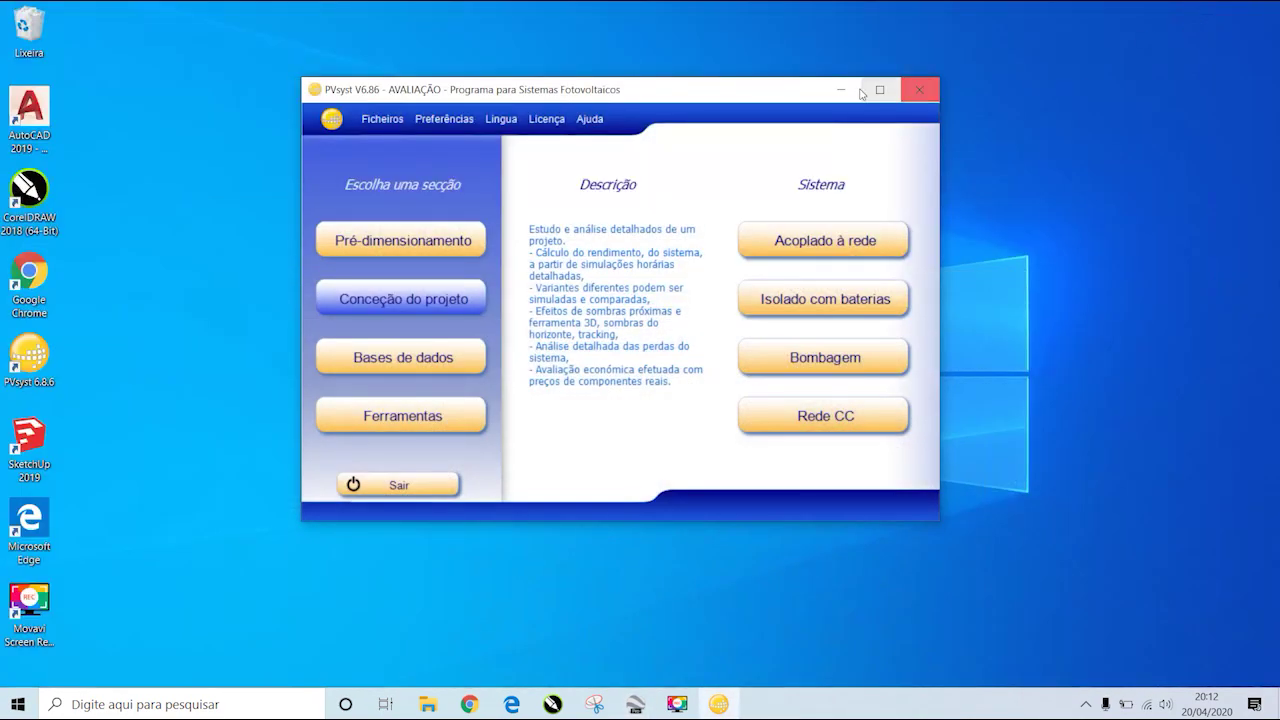
click(880, 89)
drag(416, 12, 704, 149)
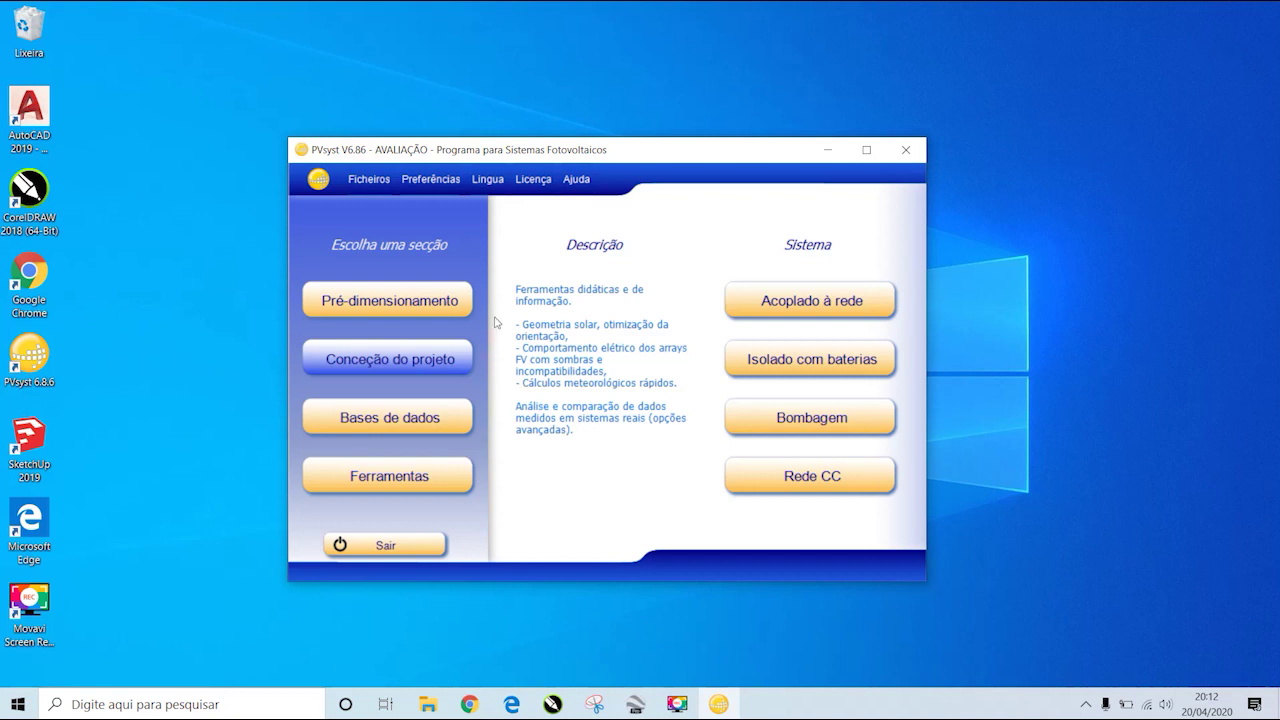
- Start a Pré-dimensionamento for an Acoplado à rede system and maximize its window
mouse_move(430, 318)
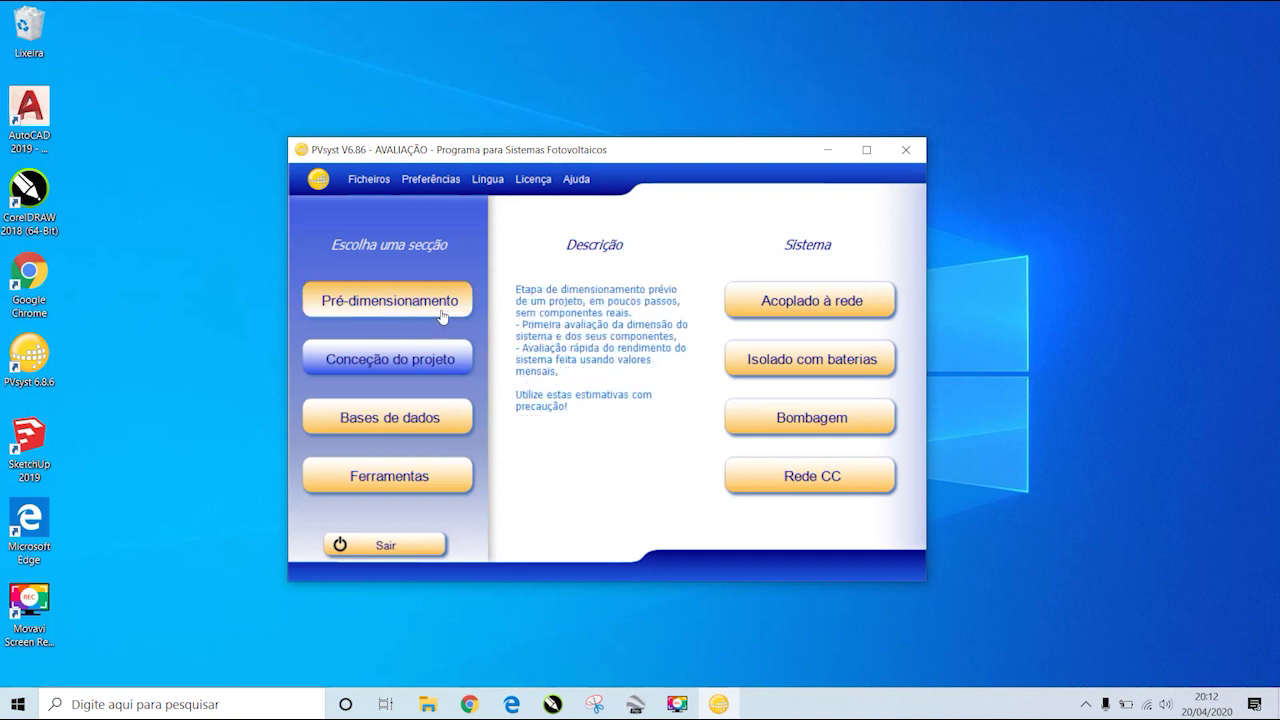
click(366, 306)
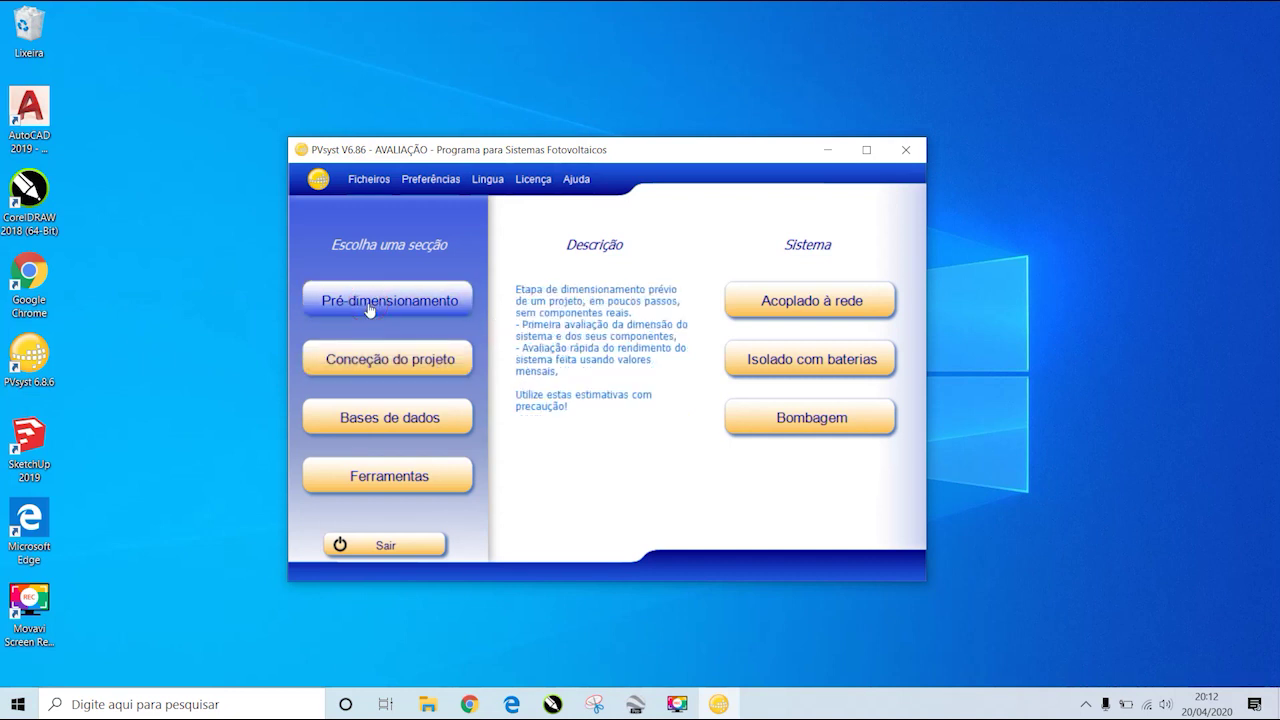
click(833, 306)
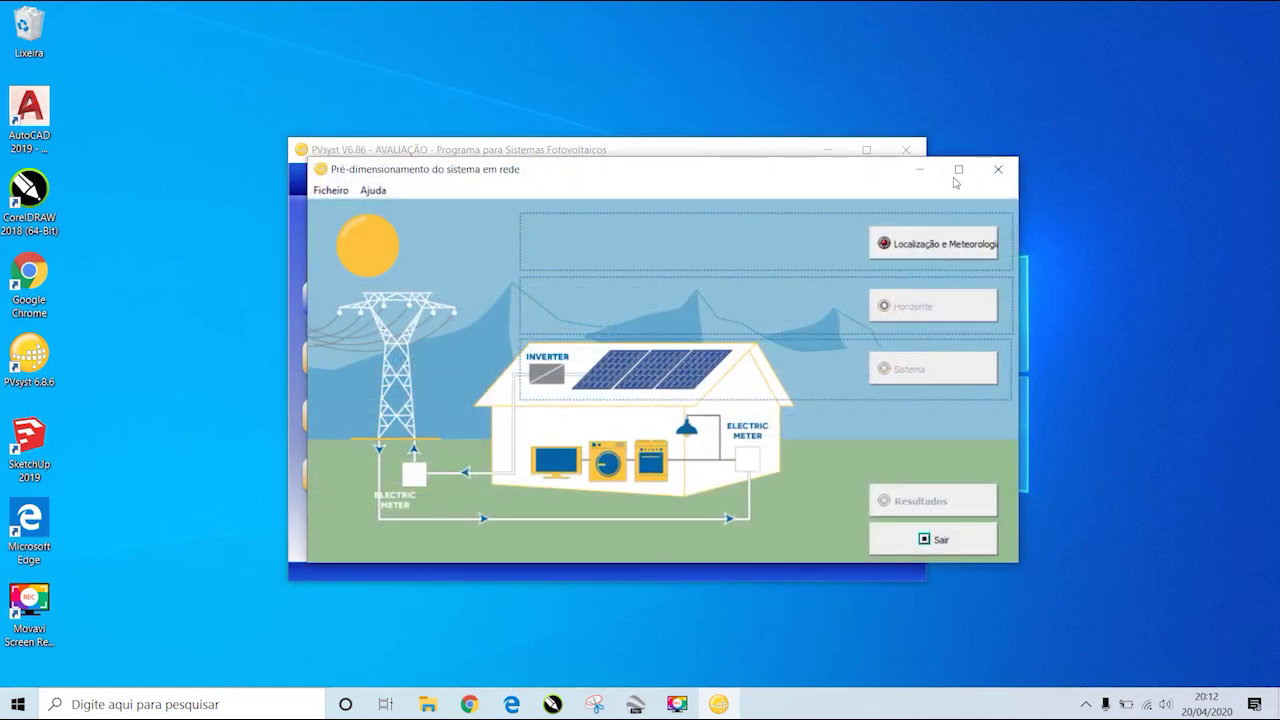
click(957, 168)
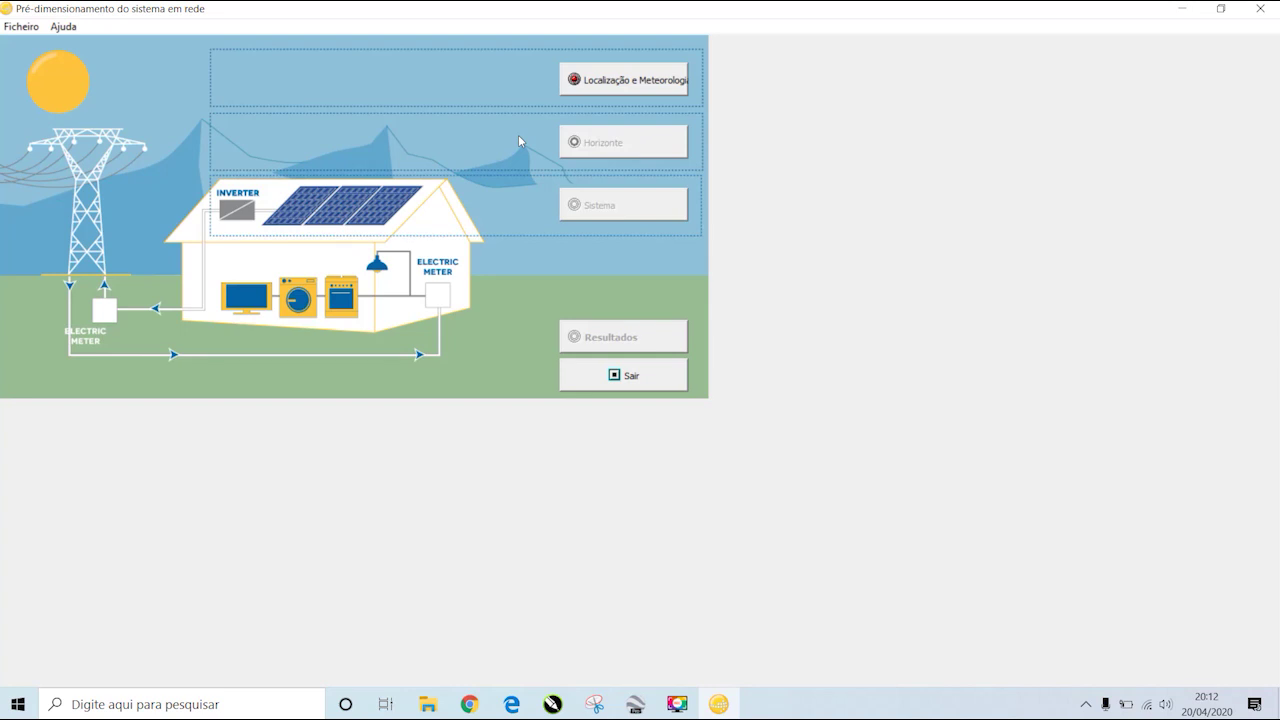
- Open the project location settings and shorten the project name to "Pré-dimensionamento Criciúma SC"
click(631, 86)
click(496, 28)
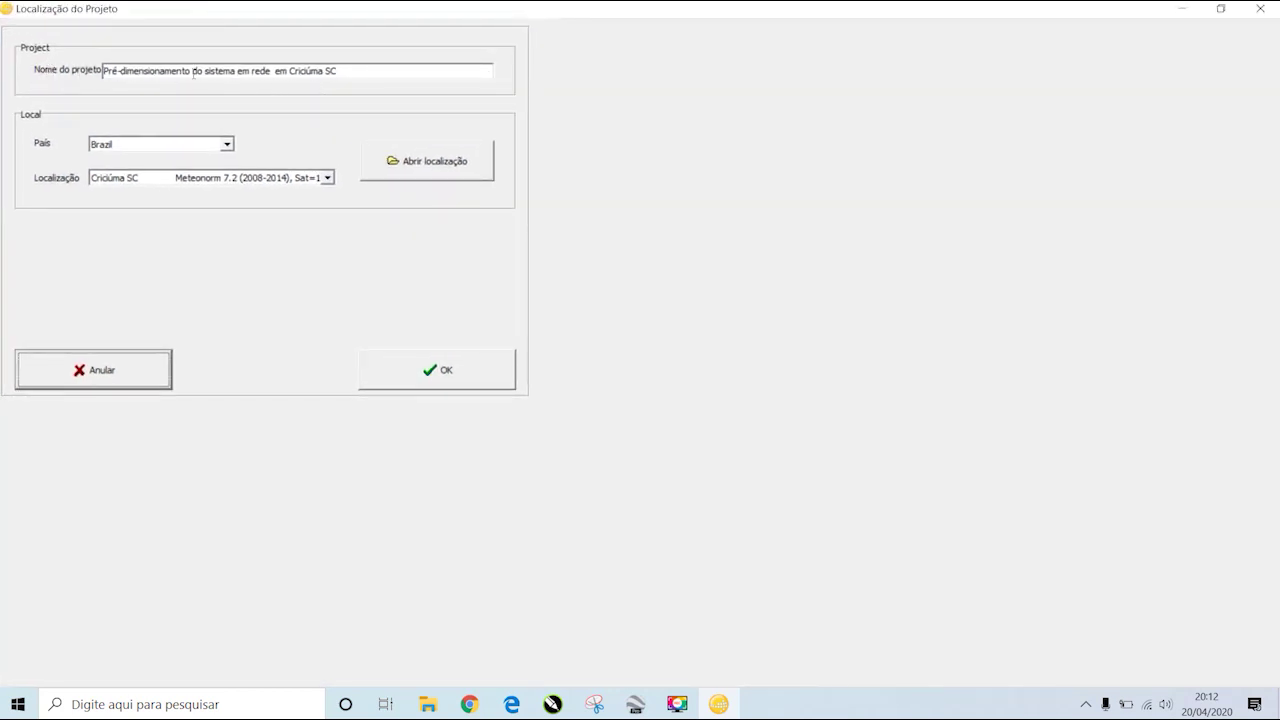
drag(193, 72, 288, 71)
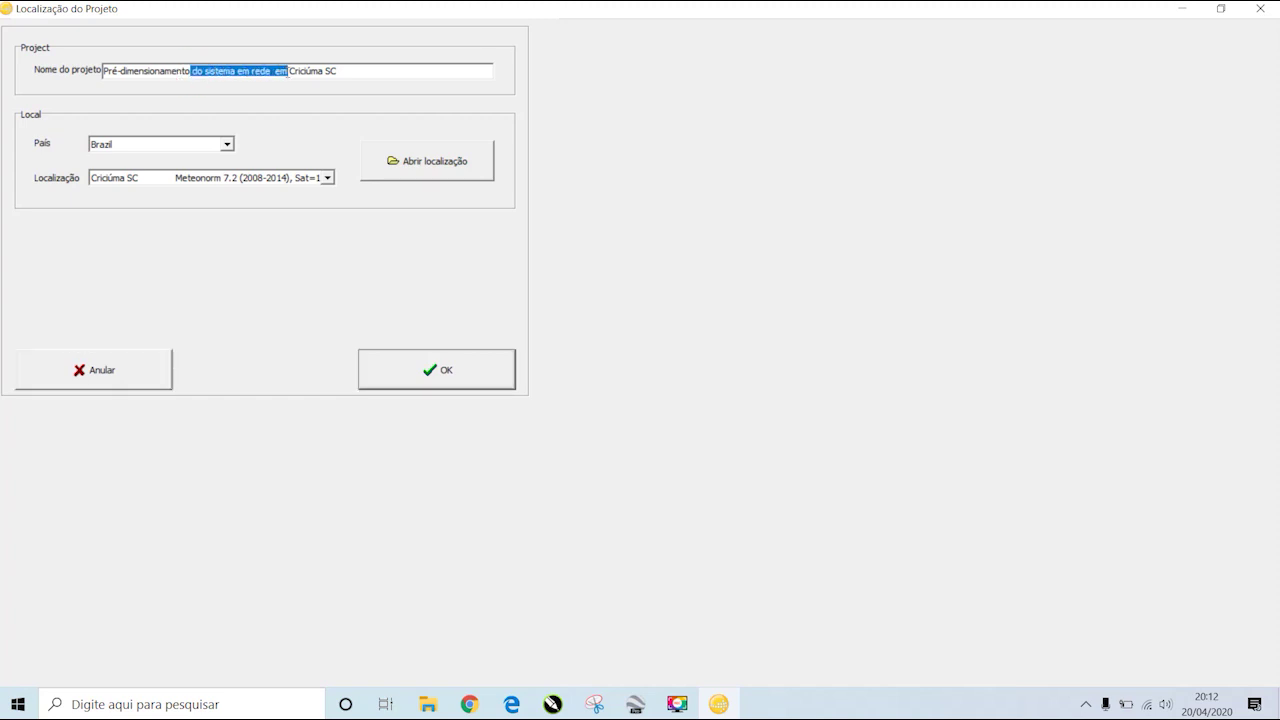
key(BackSpace)
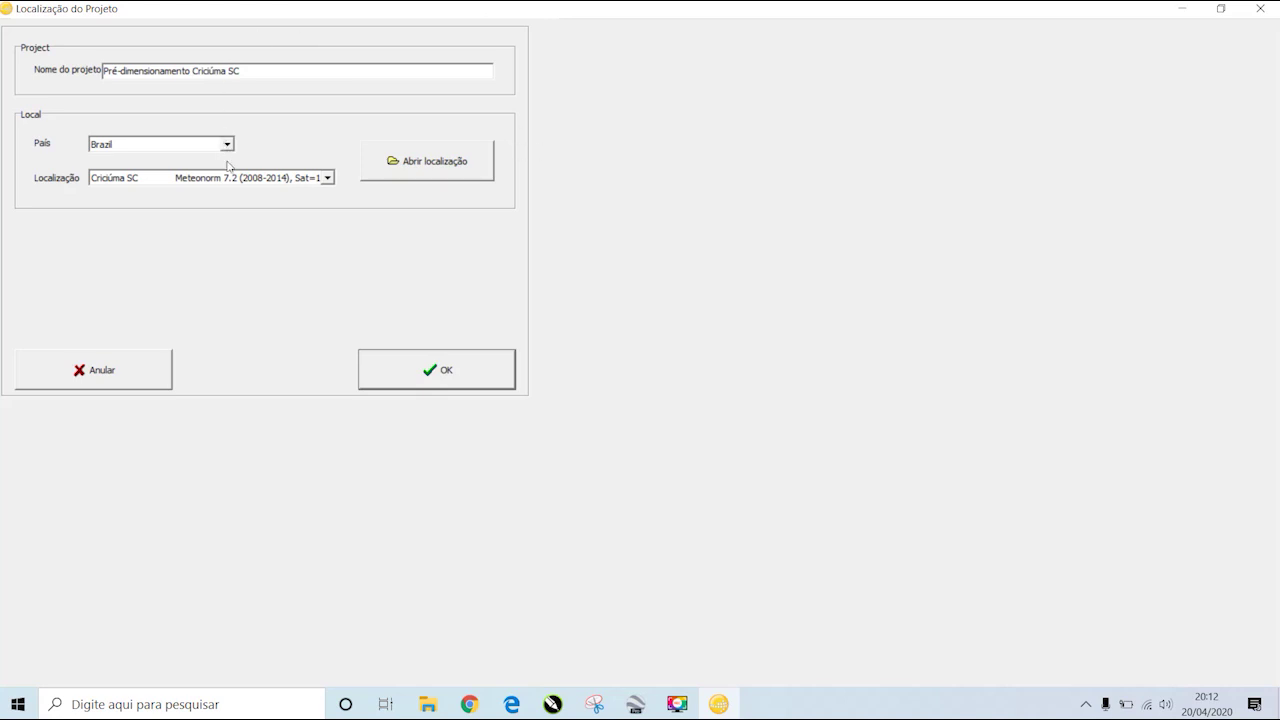
- Choose Criciúma SC with Meteonorm 7.2 data as the location in Brazil and accept the project location
click(327, 178)
click(328, 194)
click(328, 194)
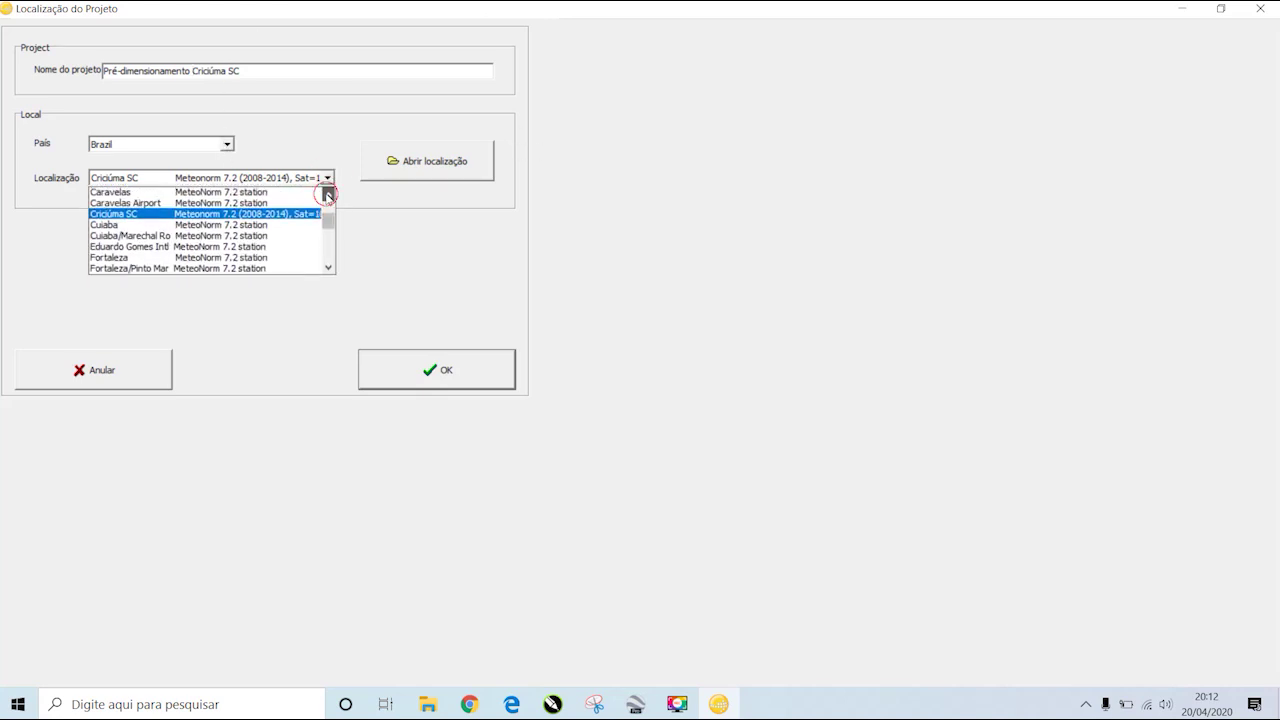
click(328, 194)
click(328, 194)
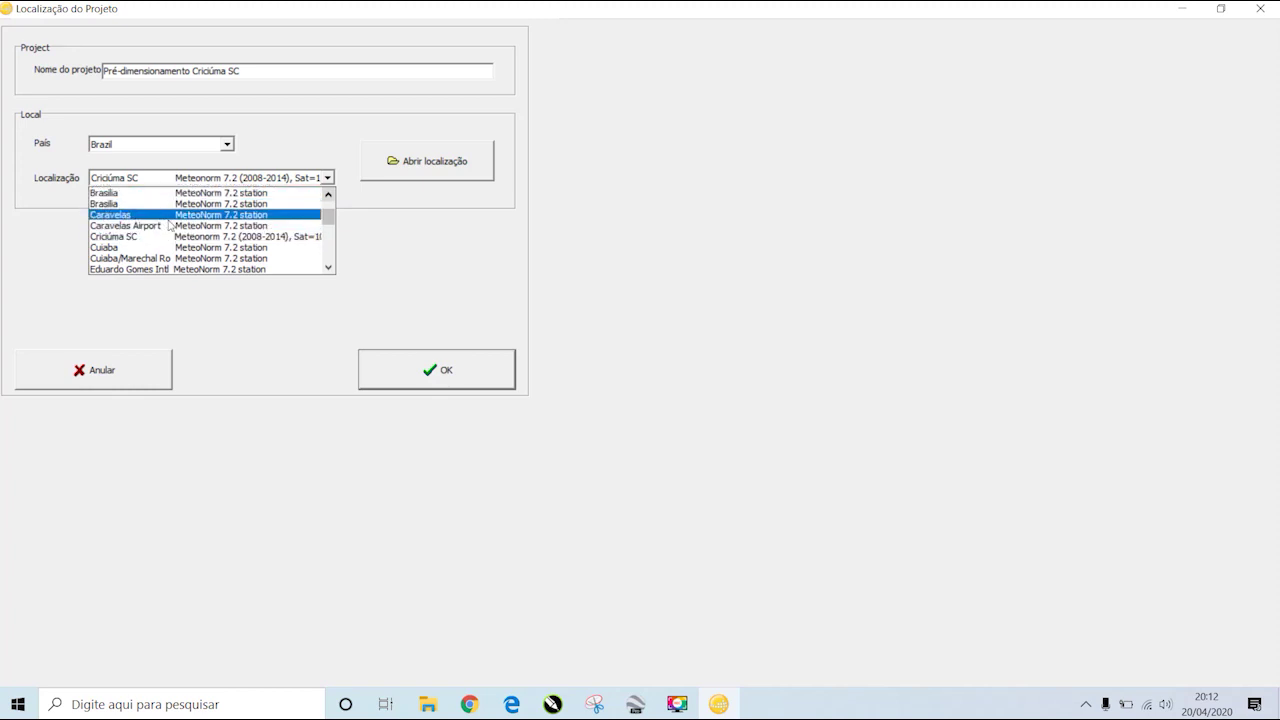
scroll(160, 224, down, 1)
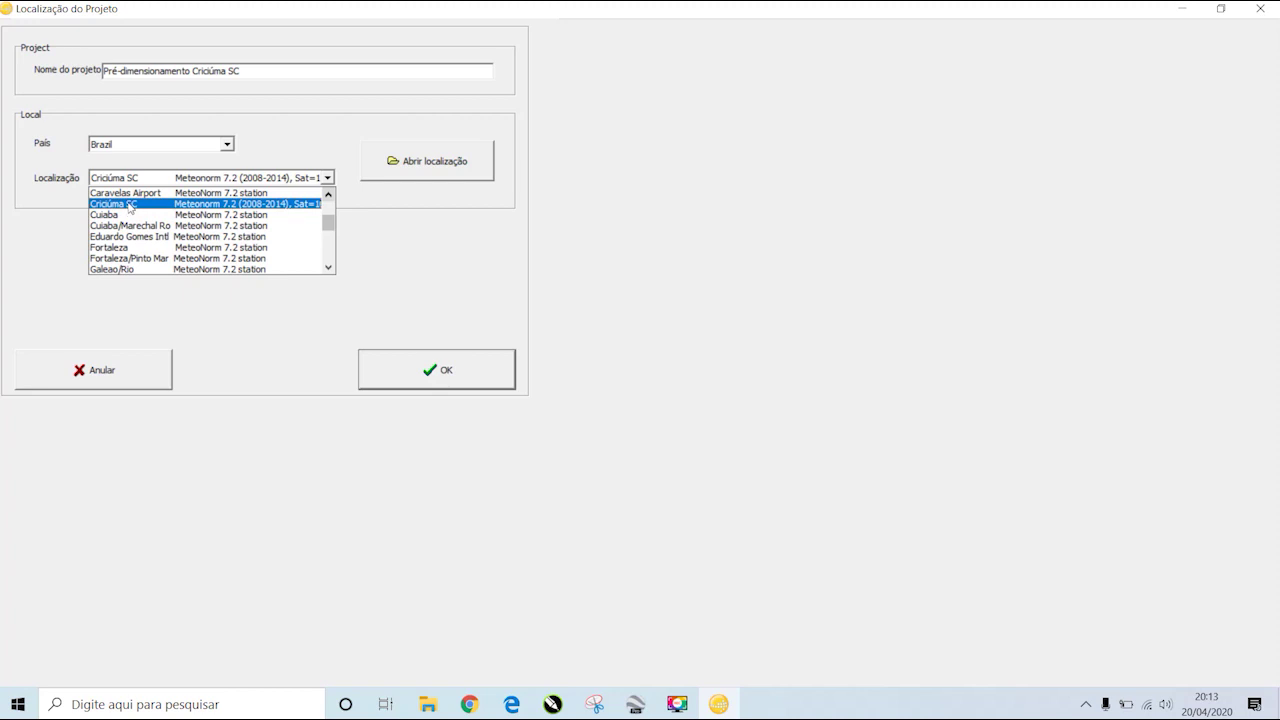
click(130, 207)
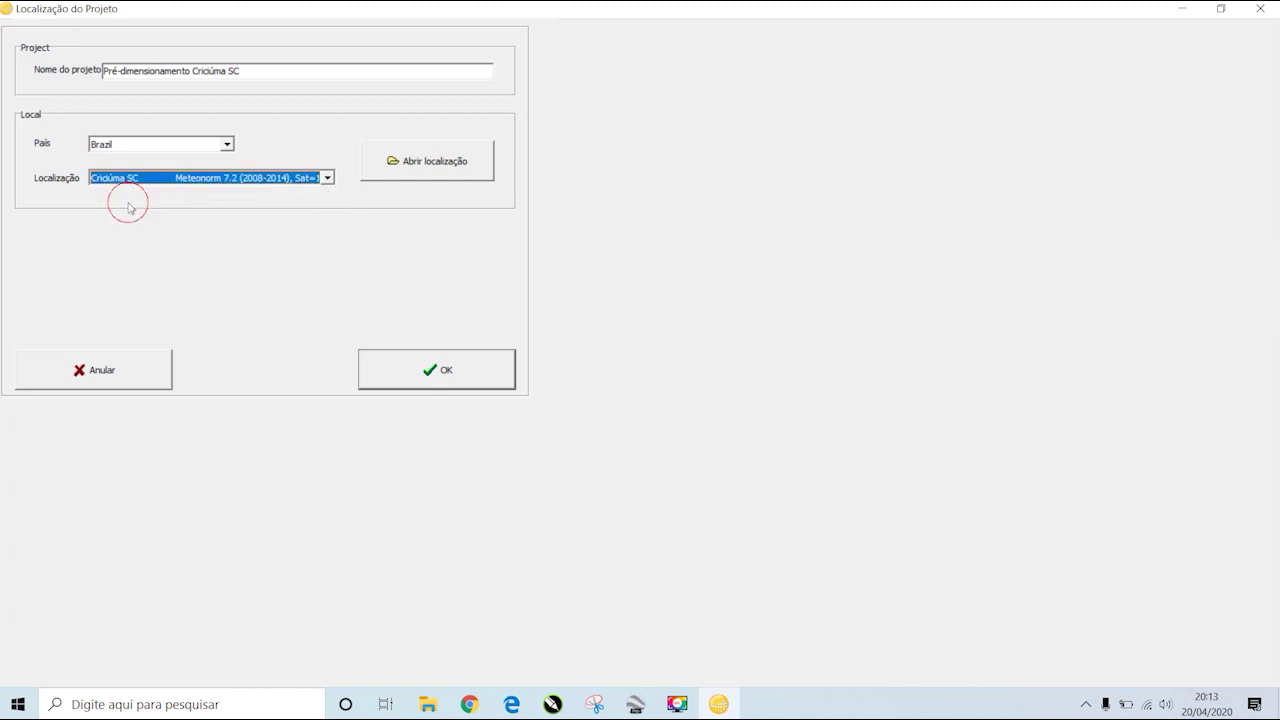
click(460, 375)
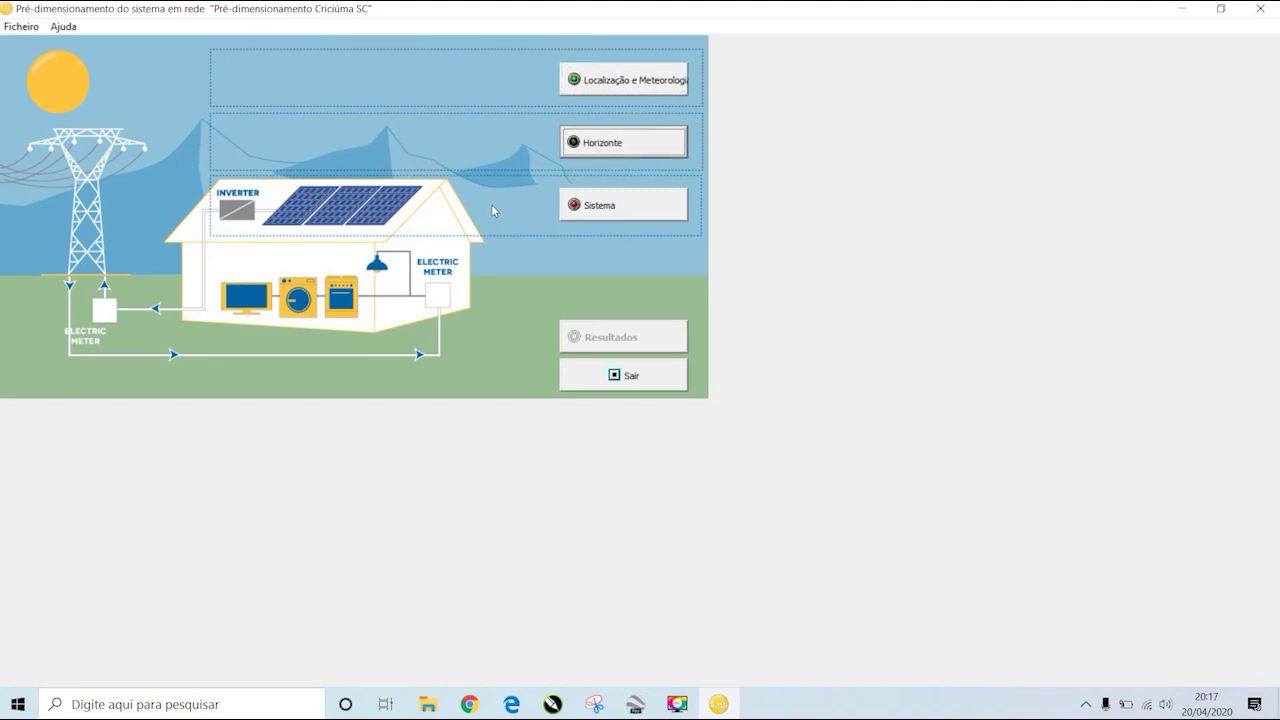
- Open the horizon definition and shape a trial horizon with points about 18.2° high at azimuth 37.1° and 22.9° high at azimuth -4.0°
click(592, 146)
click(488, 26)
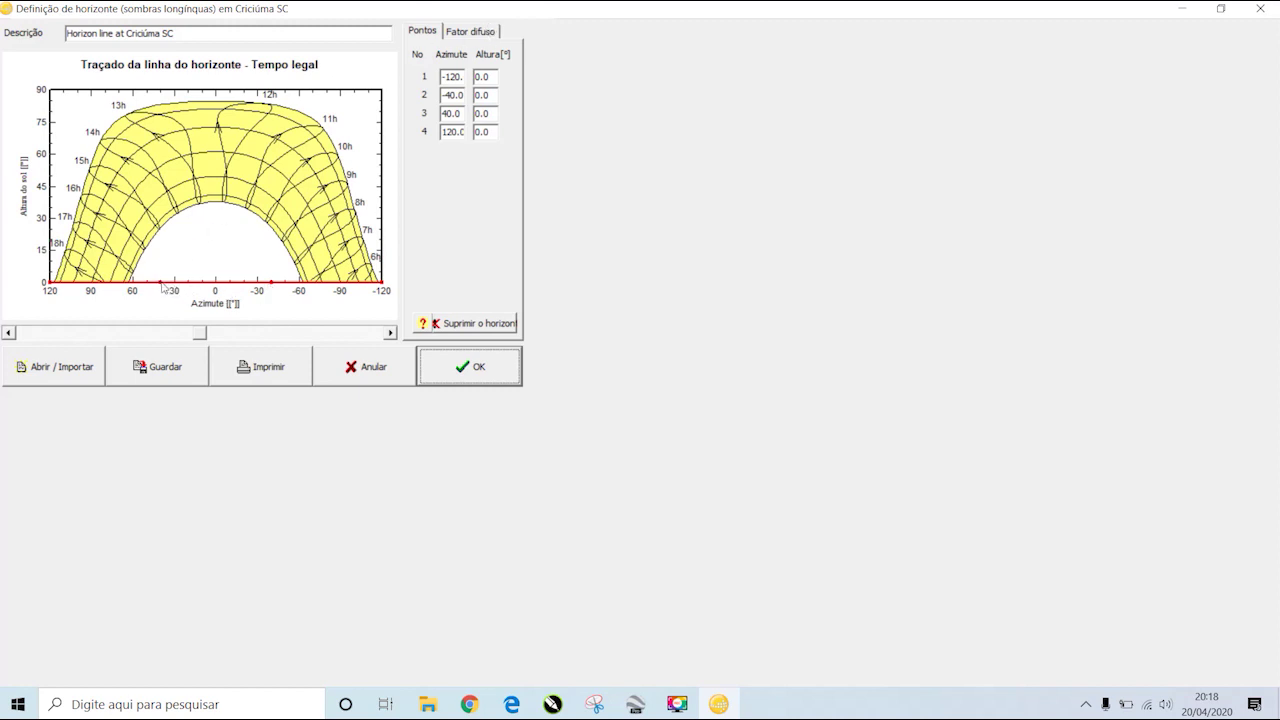
drag(162, 284, 164, 244)
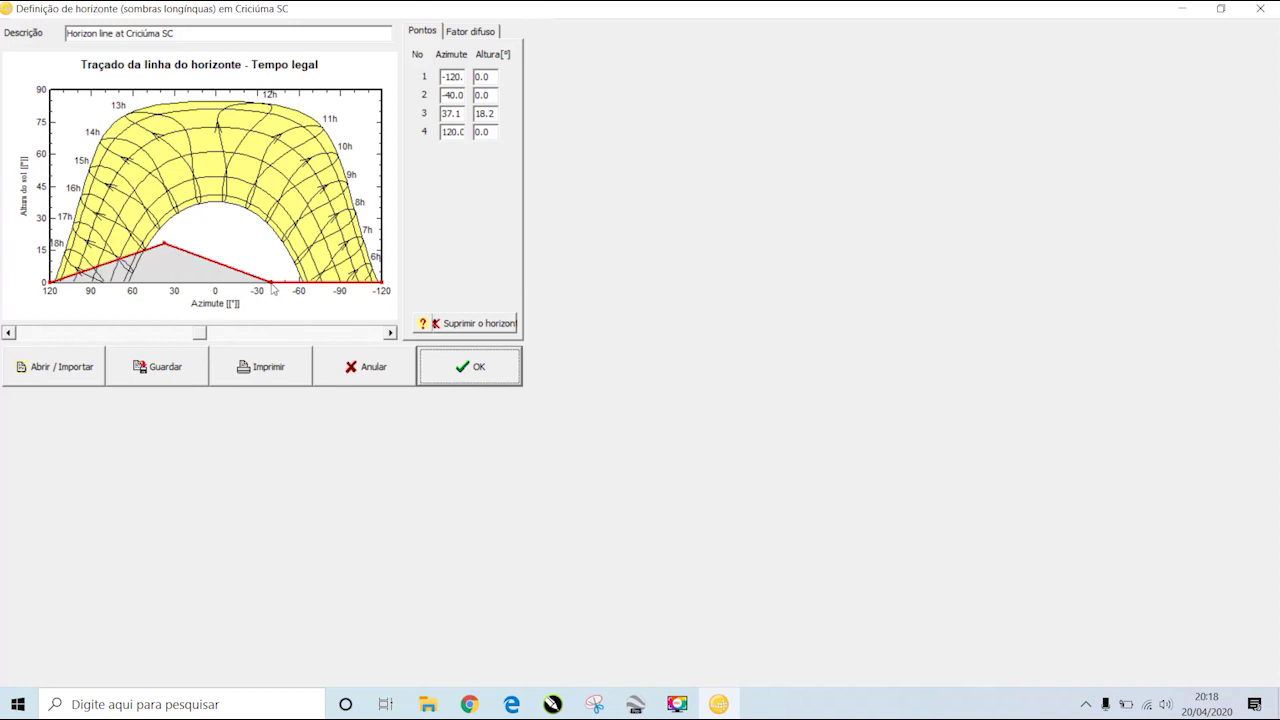
drag(272, 286, 225, 260)
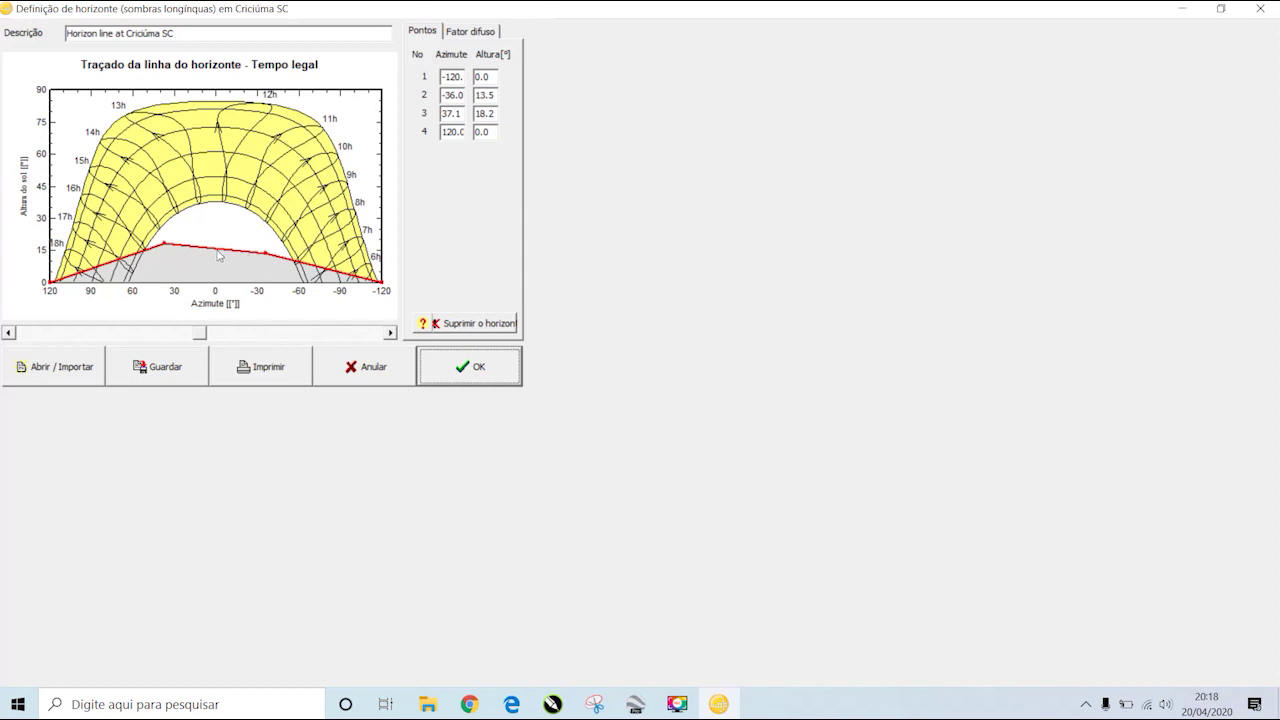
drag(220, 254, 251, 254)
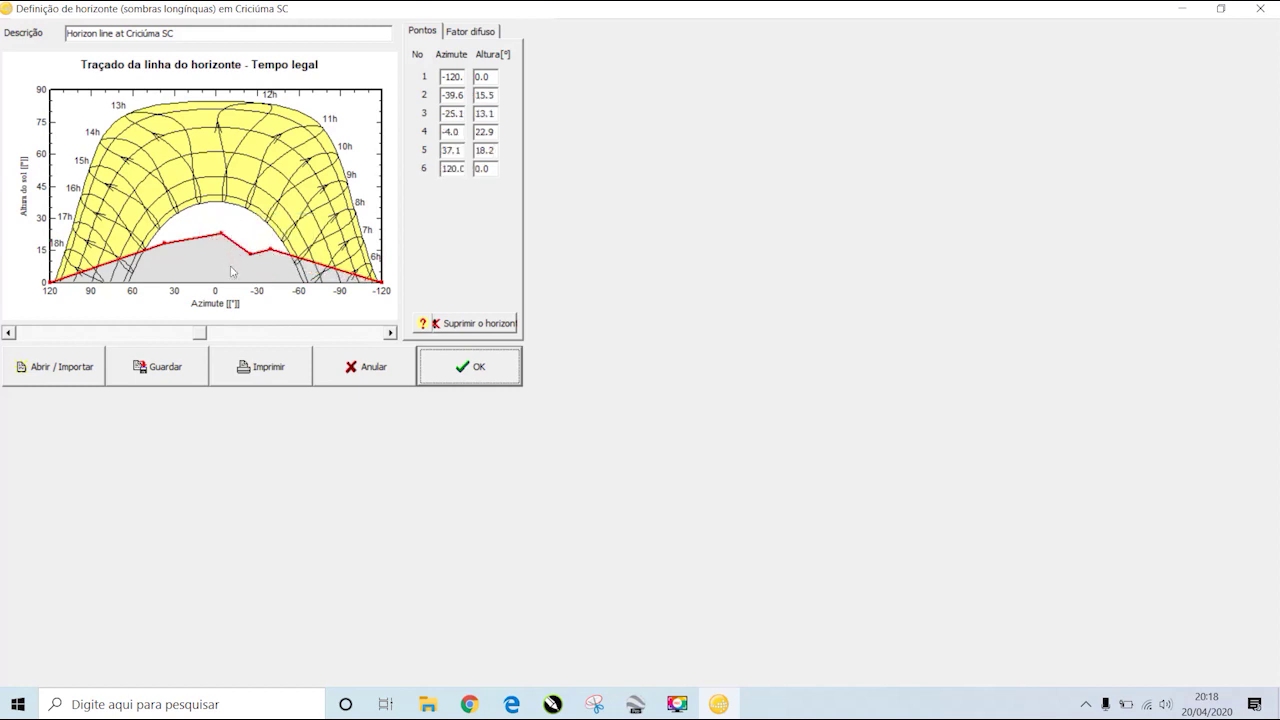
- Delete the horizon points at azimuths -25.1°, -4.0° and 37.1° from the horizon line
right_click(250, 255)
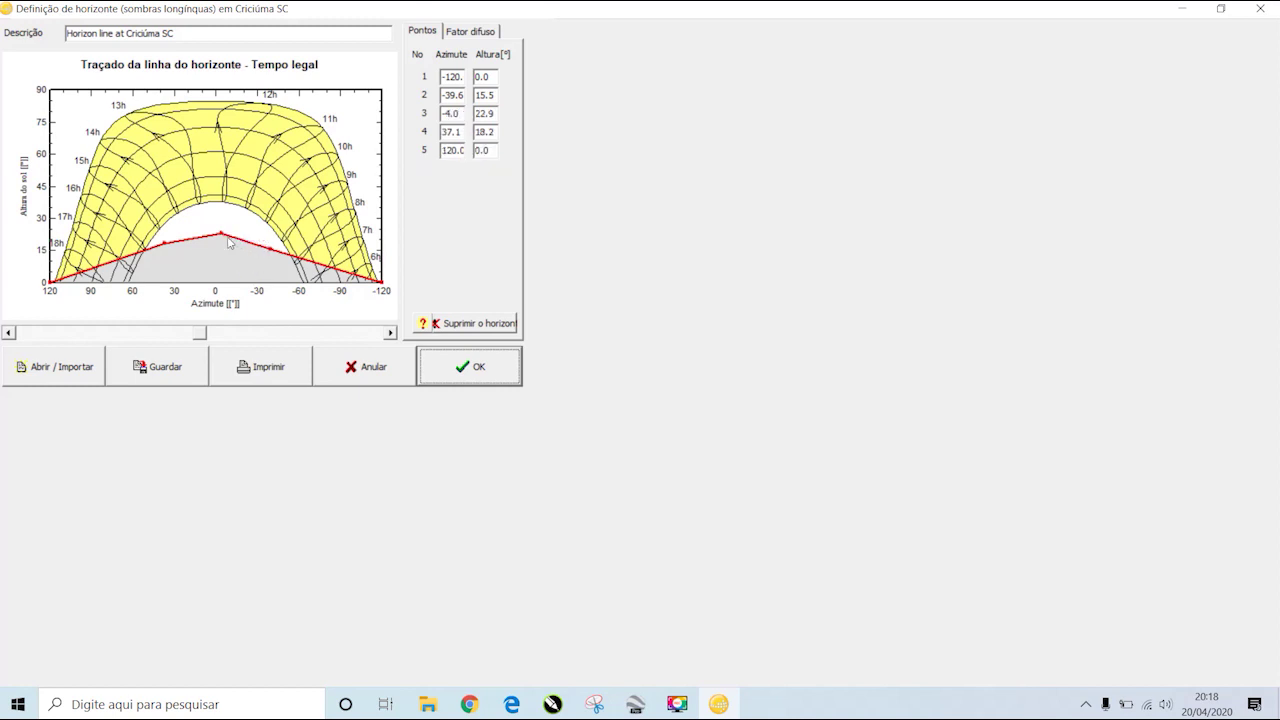
right_click(222, 233)
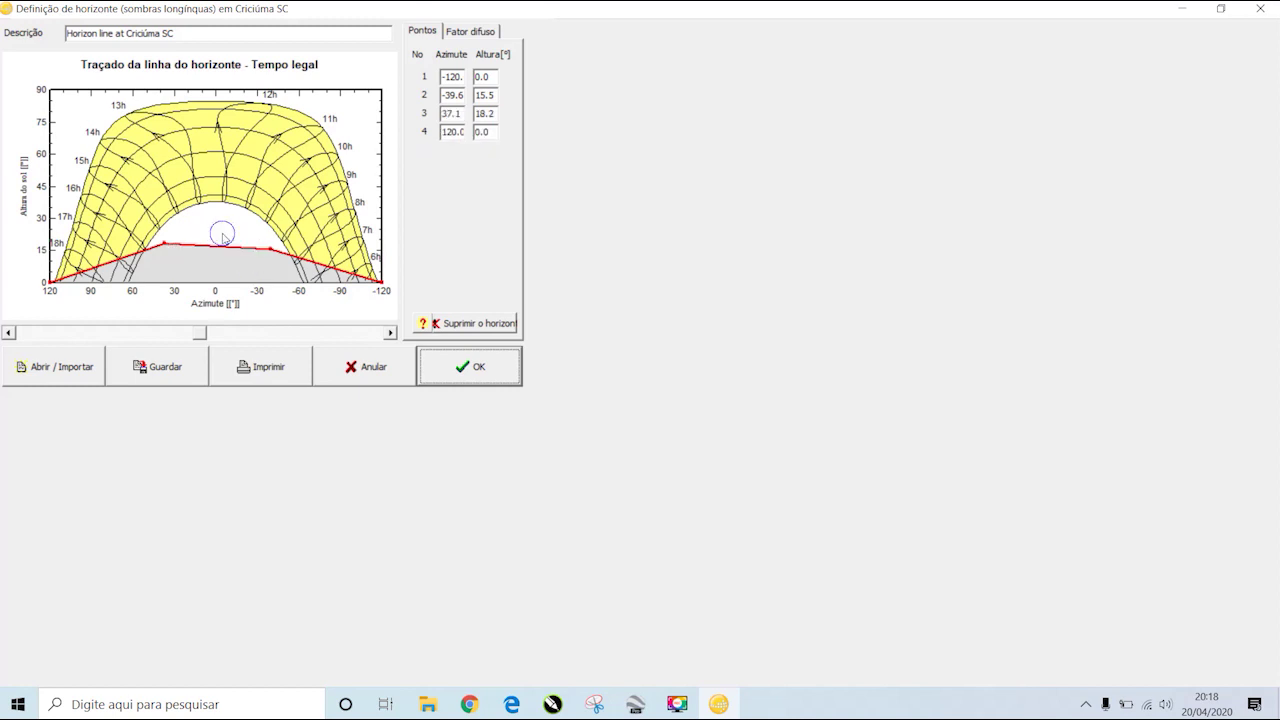
right_click(166, 247)
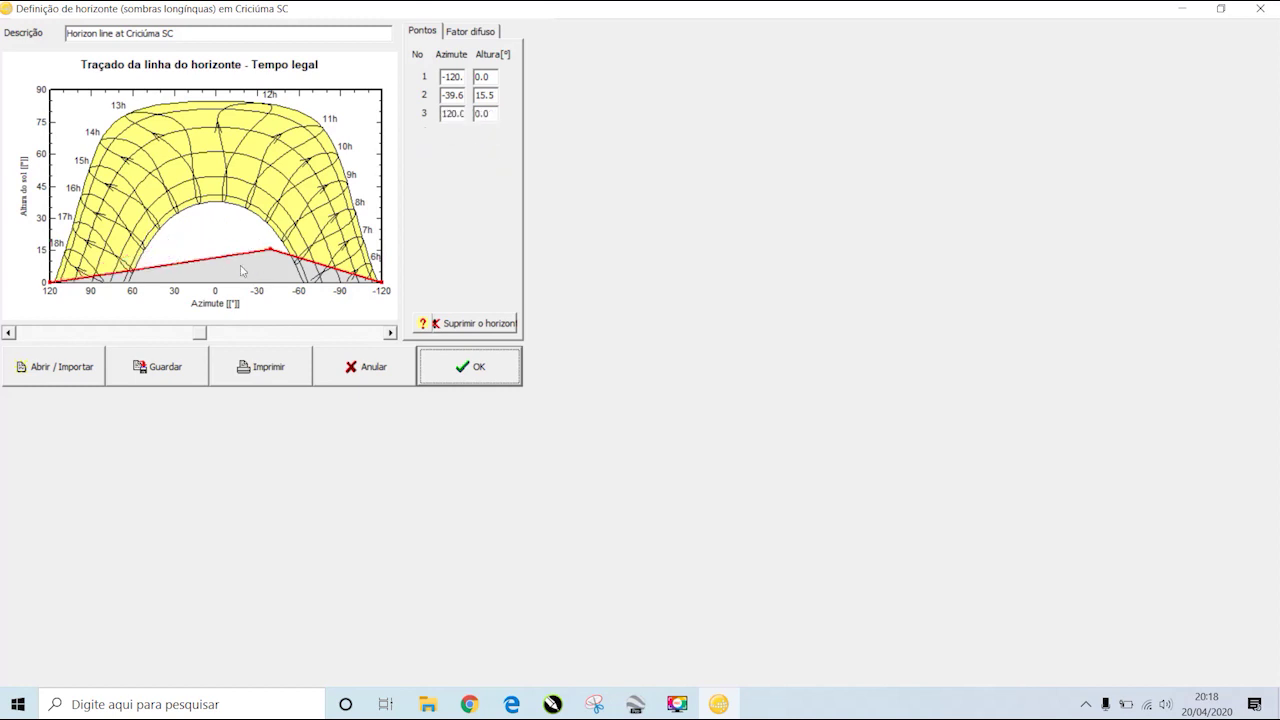
- Suppress the drawn horizon to restore the default flat line and accept the horizon definition
click(463, 330)
click(670, 399)
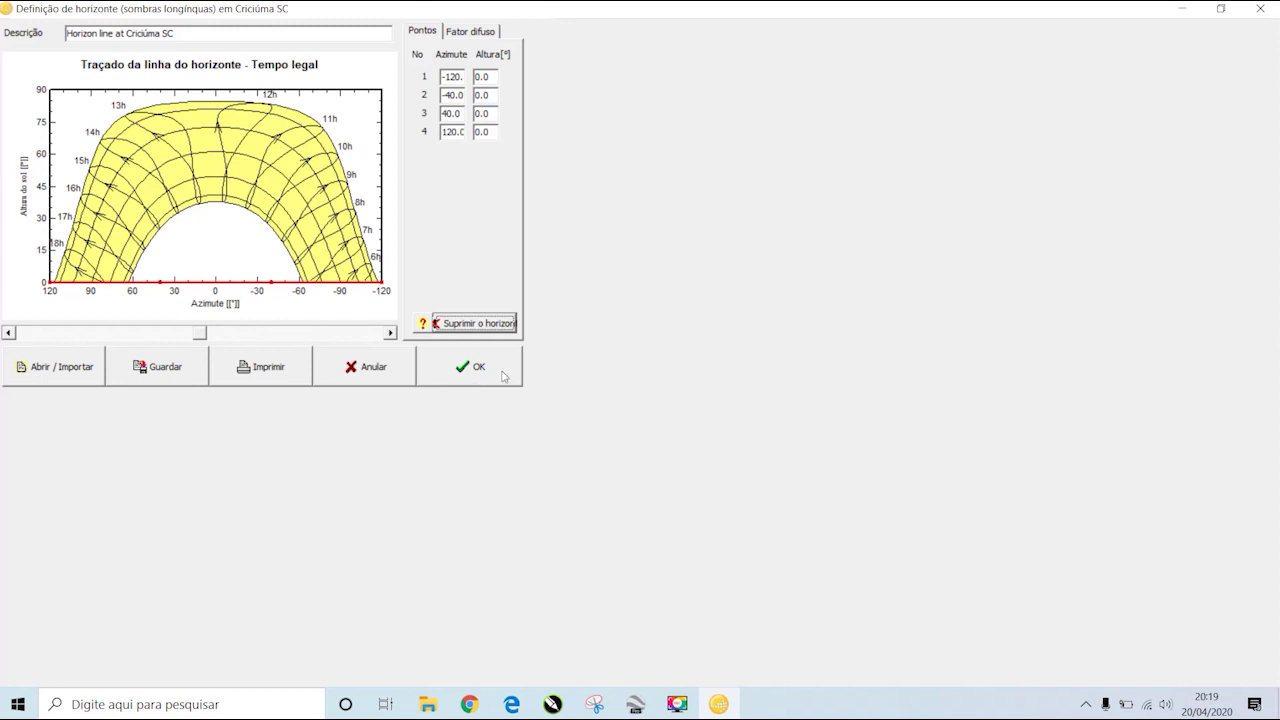
click(482, 374)
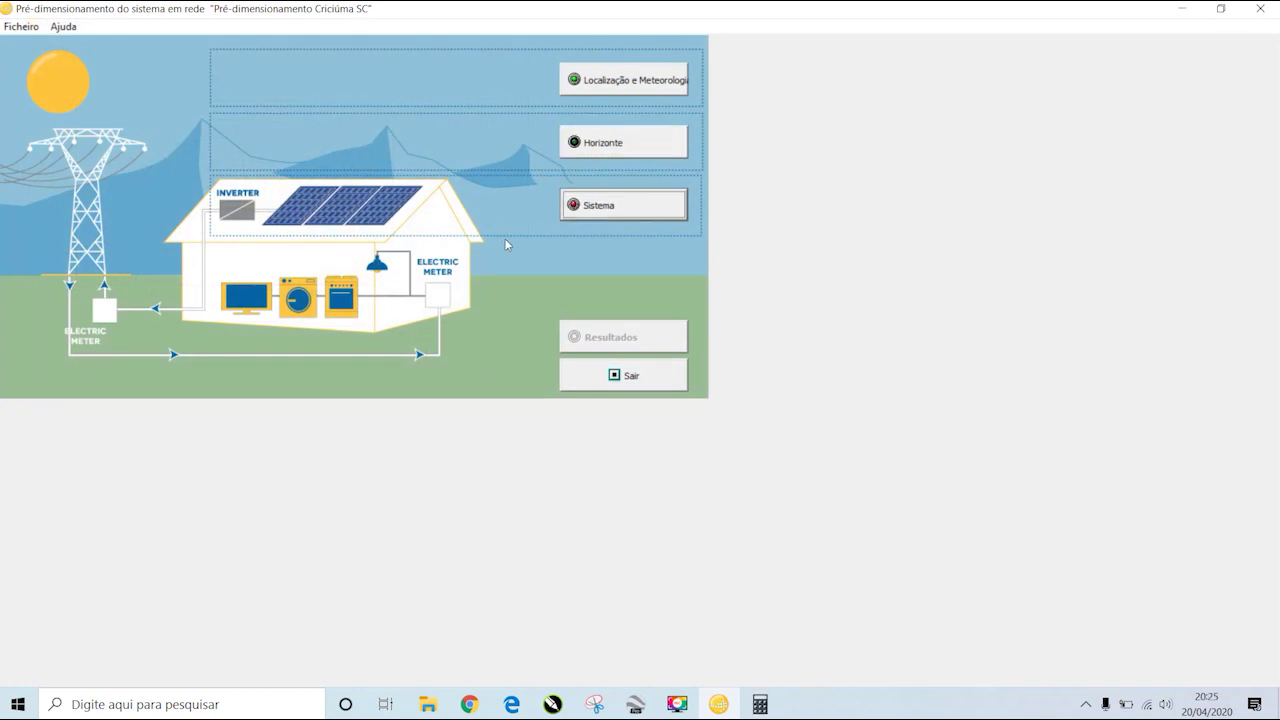
- Open the system specification in a maximized window and choose Annual yield [MWh/year] as the array specification
click(620, 208)
click(482, 30)
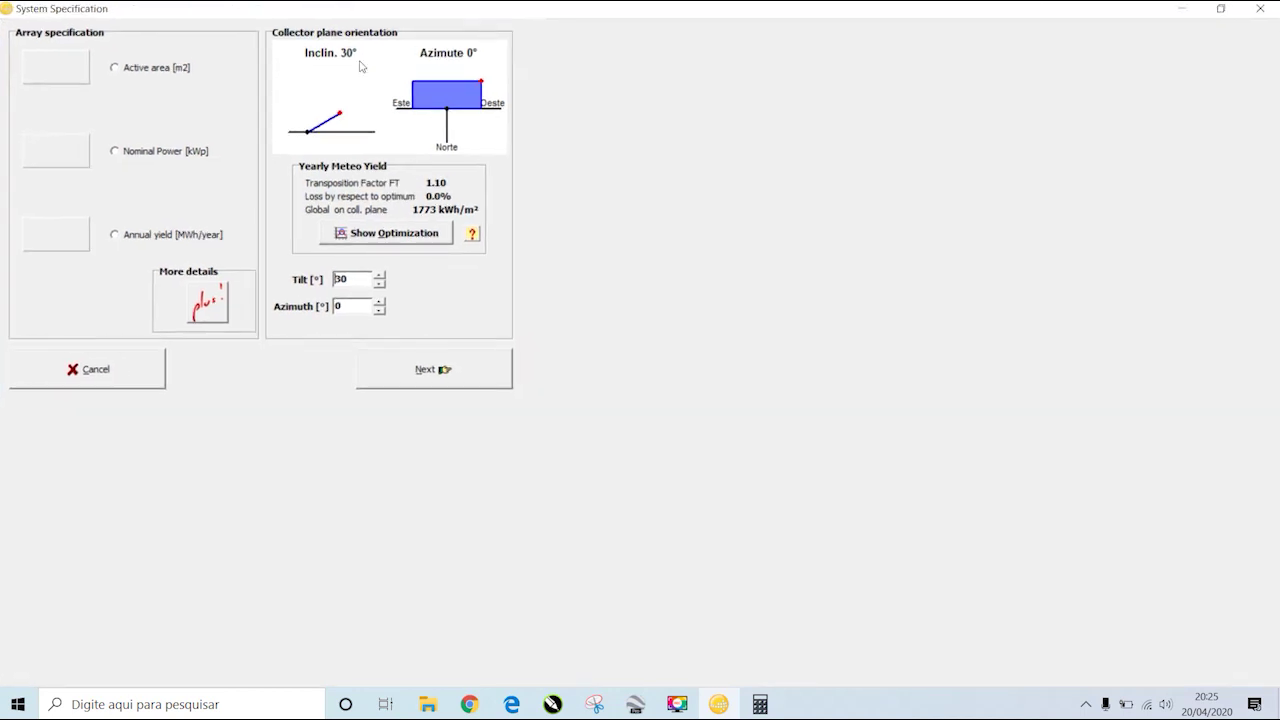
click(116, 70)
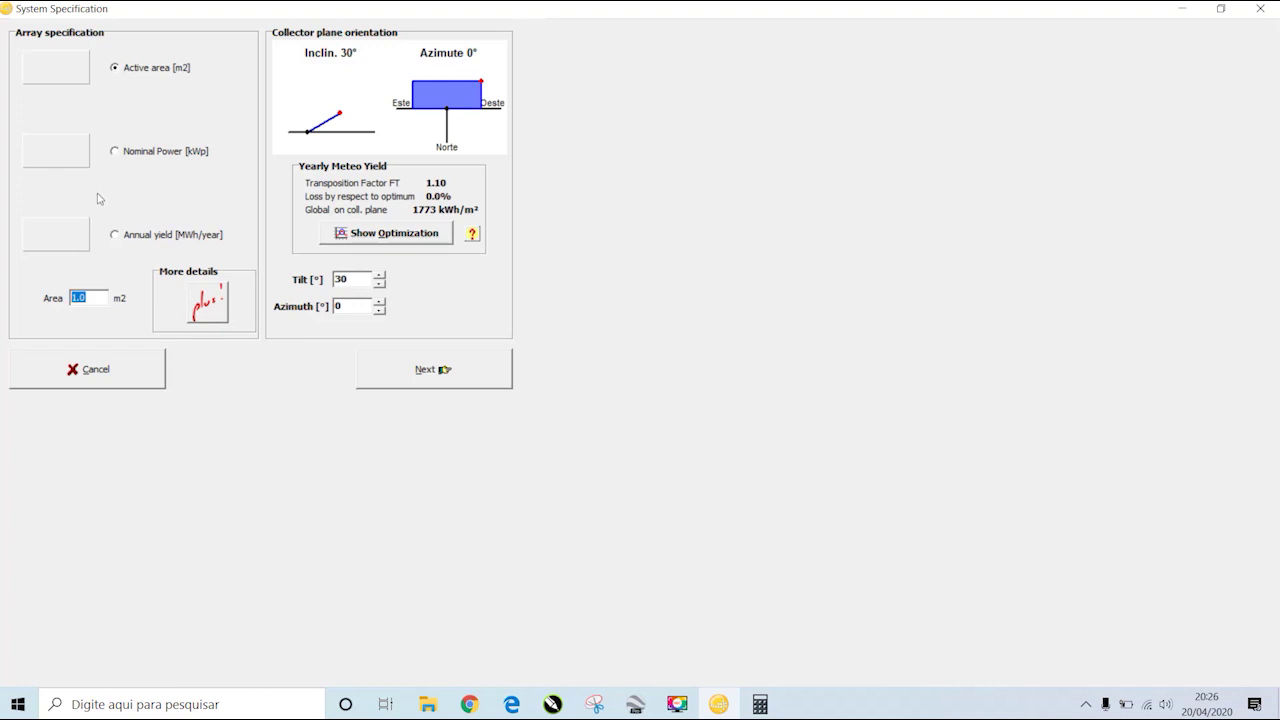
click(116, 155)
click(117, 237)
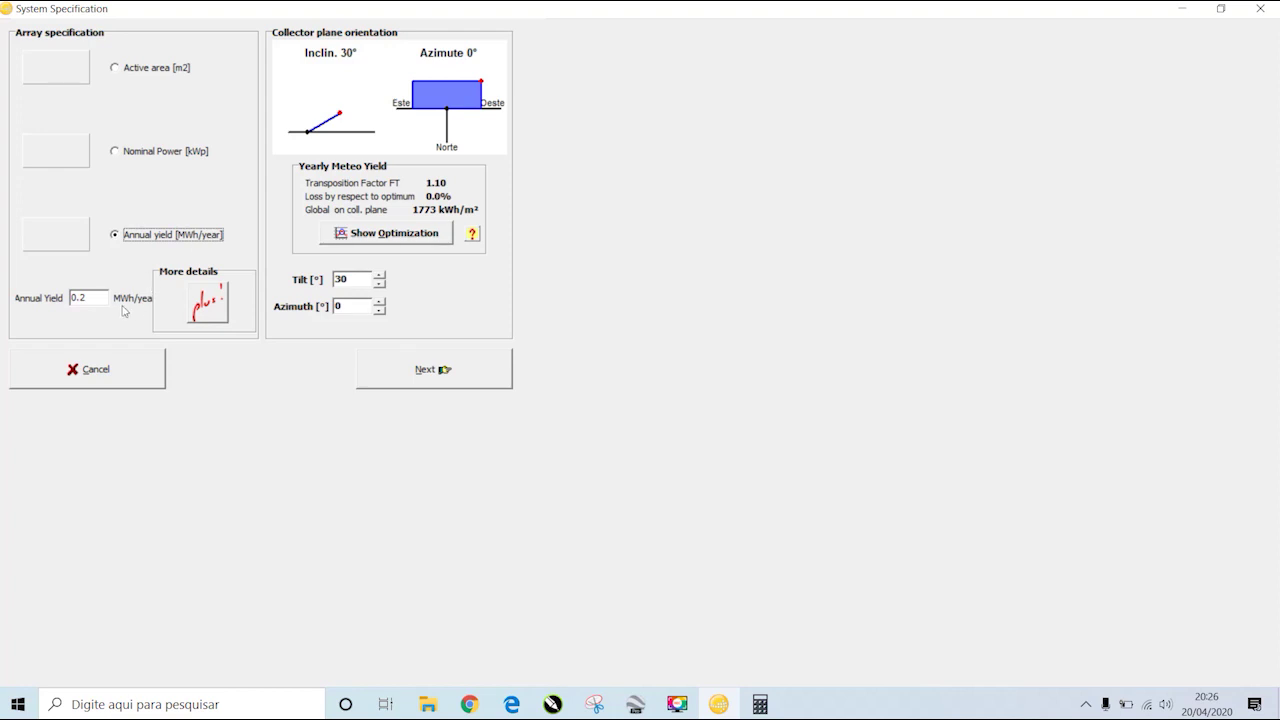
- Switch to the Windows calculator and compute 2000 × 12, dividing the result by 1000 to get the annual yield in MWh
click(760, 704)
text(2000)
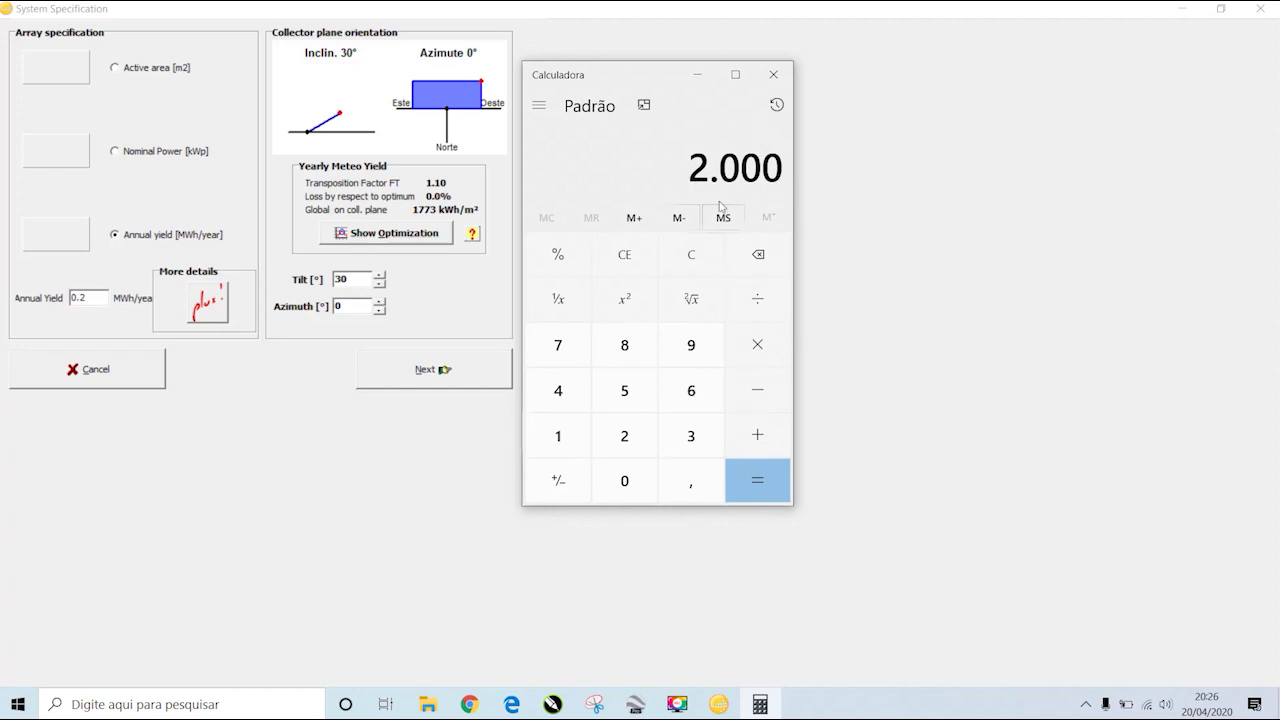
click(765, 352)
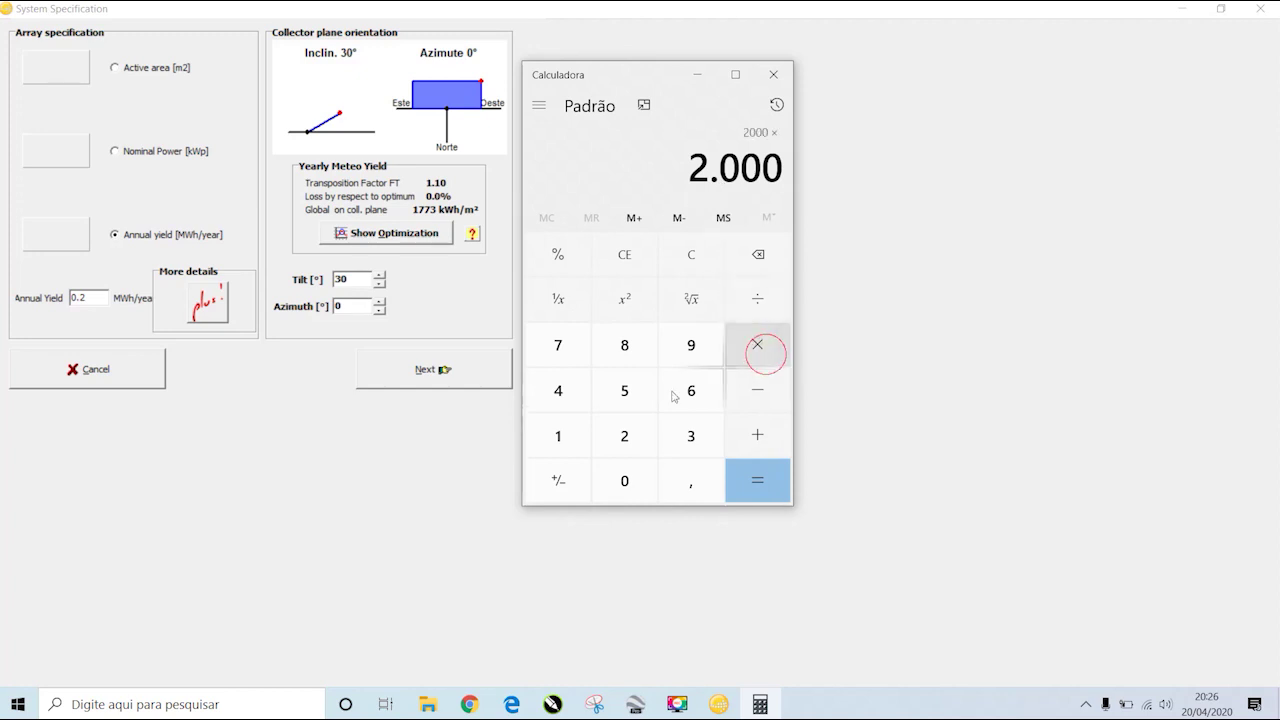
click(571, 430)
click(611, 434)
click(752, 478)
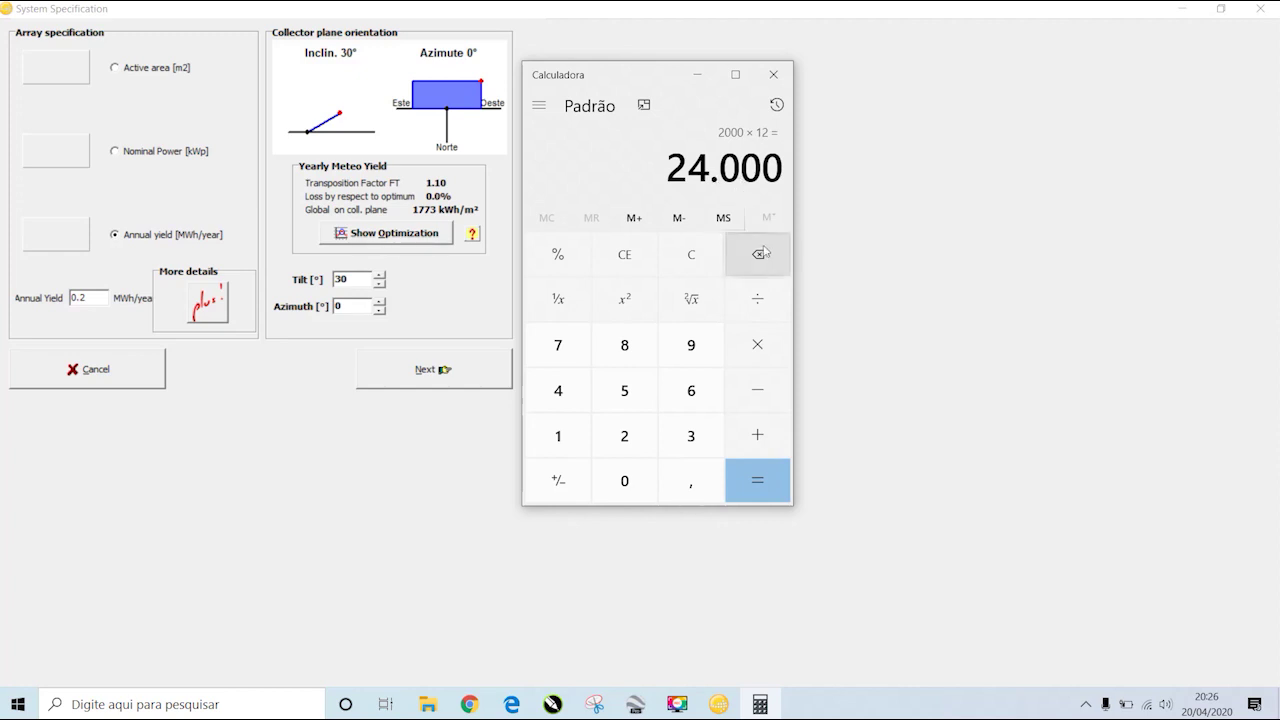
click(757, 298)
click(545, 440)
click(612, 478)
click(612, 478)
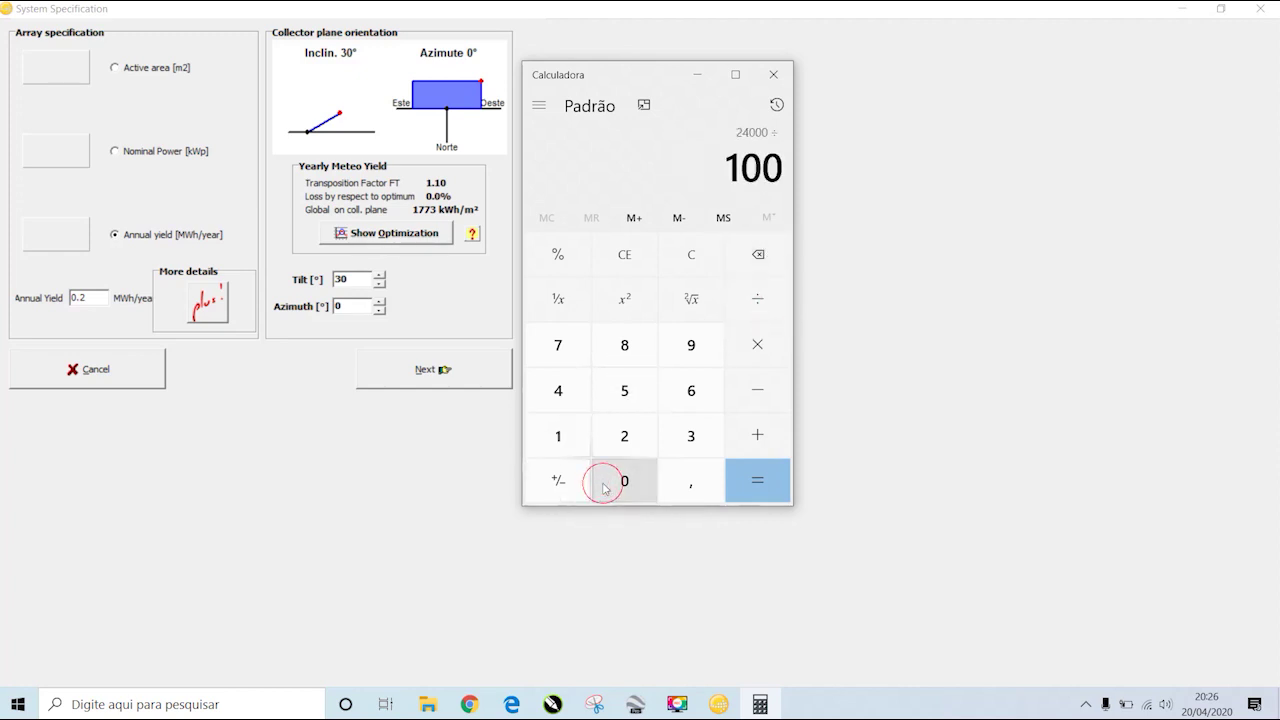
click(612, 478)
click(754, 485)
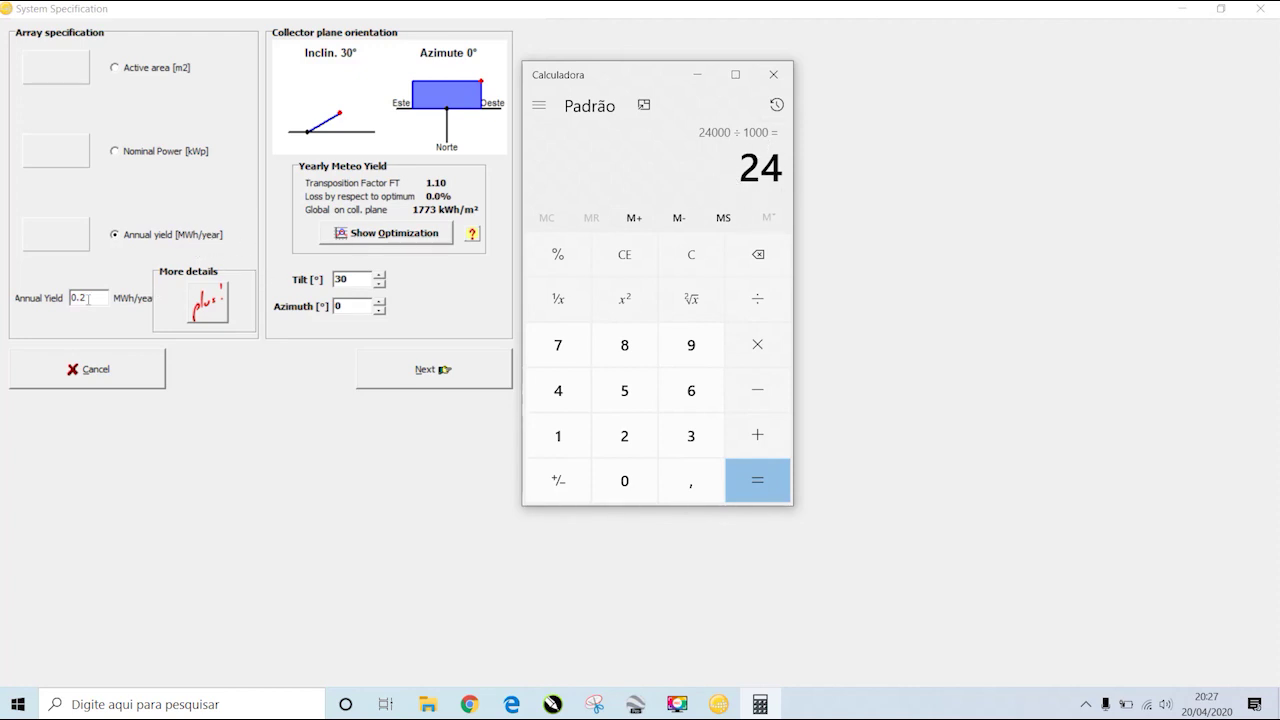
- Return to the PVsyst system specification and set the Annual Yield to 24 MWh/year
click(38, 300)
text(24)
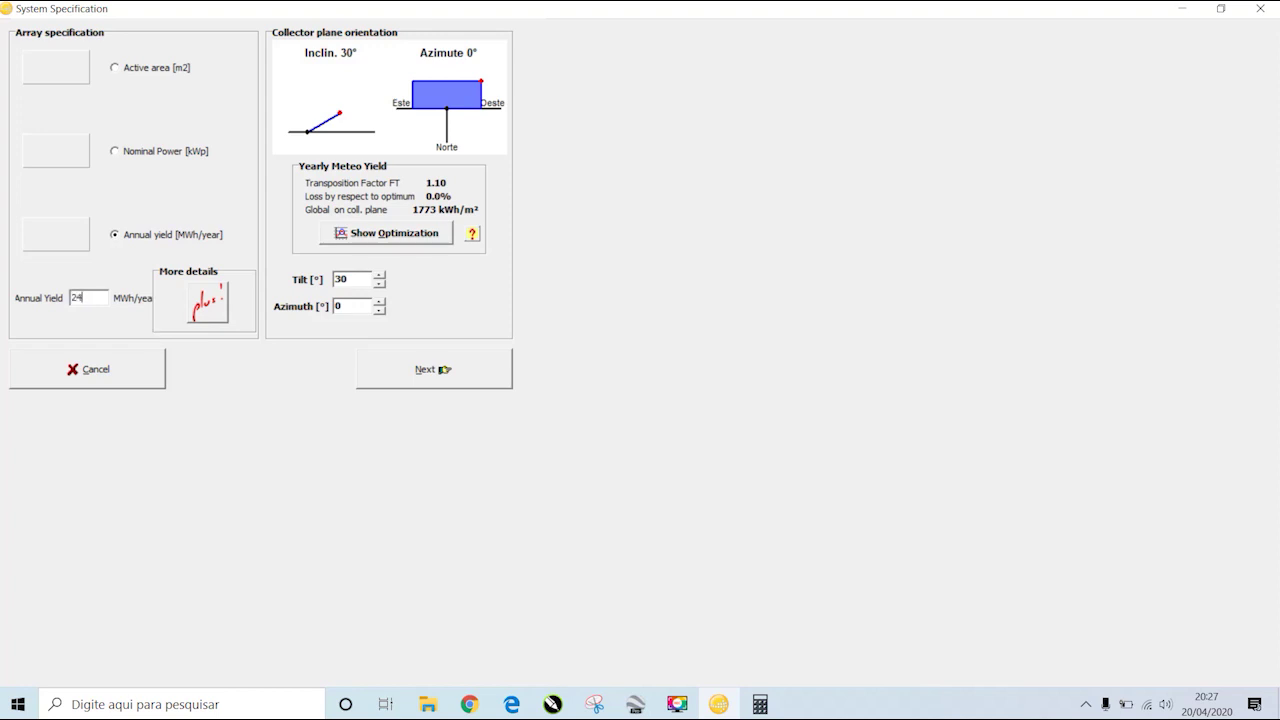
key(Tab)
key(Tab)
double_click(346, 282)
double_click(352, 307)
click(348, 280)
click(360, 282)
double_click(360, 282)
double_click(356, 305)
text(0)
click(348, 280)
double_click(348, 280)
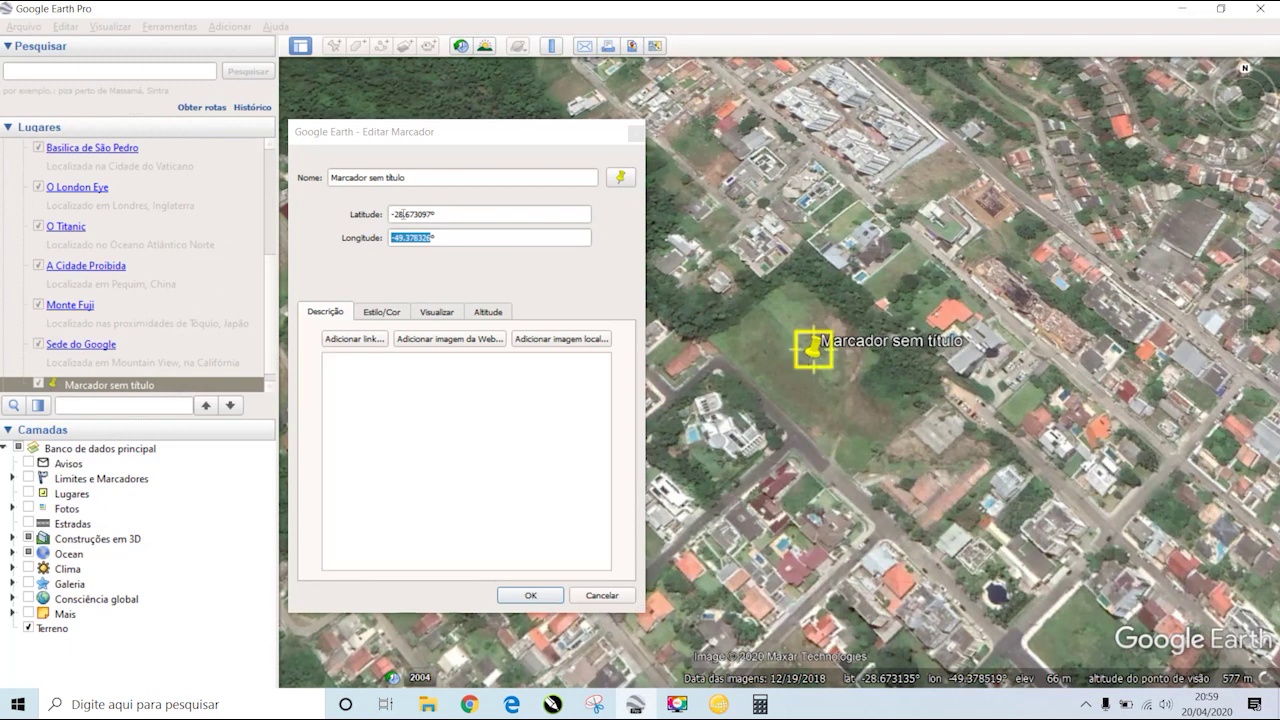
- Check the whole-degree part of the placemark's latitude in Google Earth Pro and switch back to PVsyst
drag(390, 214, 402, 214)
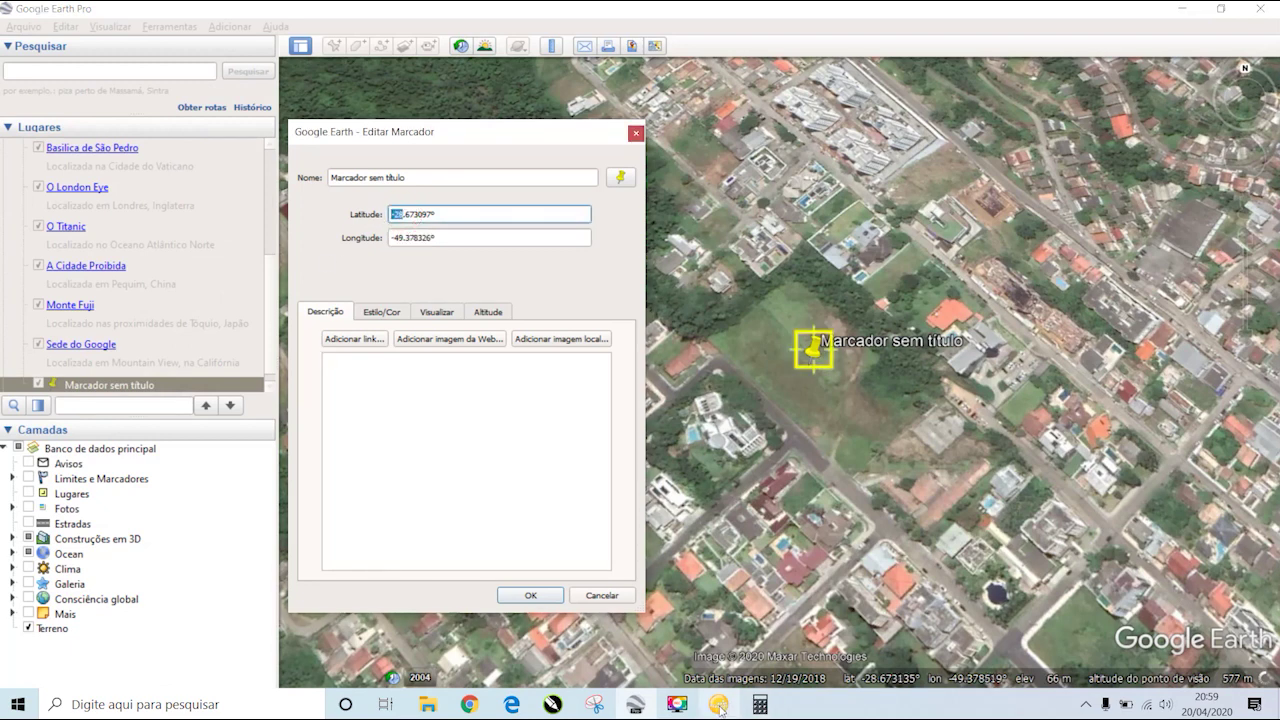
mouse_move(684, 708)
click(718, 630)
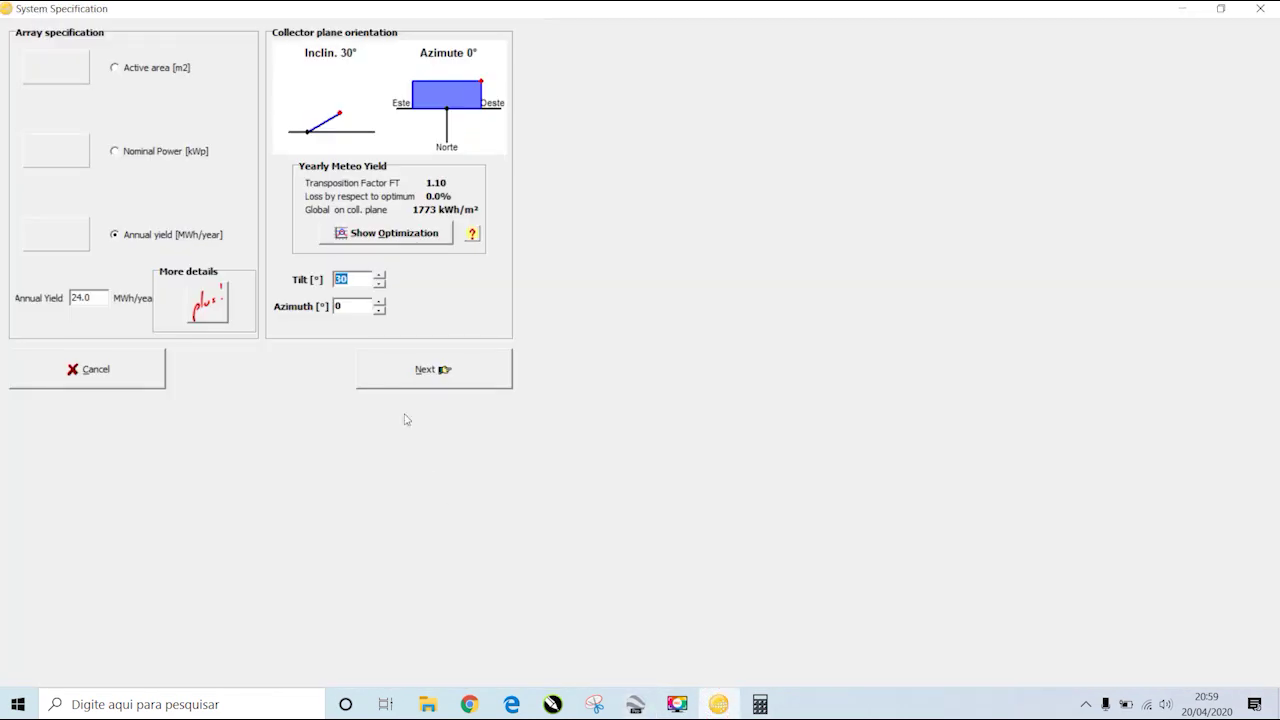
- Set the collector plane's tilt to 28°
click(358, 279)
drag(358, 279, 279, 275)
text(28)
click(362, 310)
double_click(340, 306)
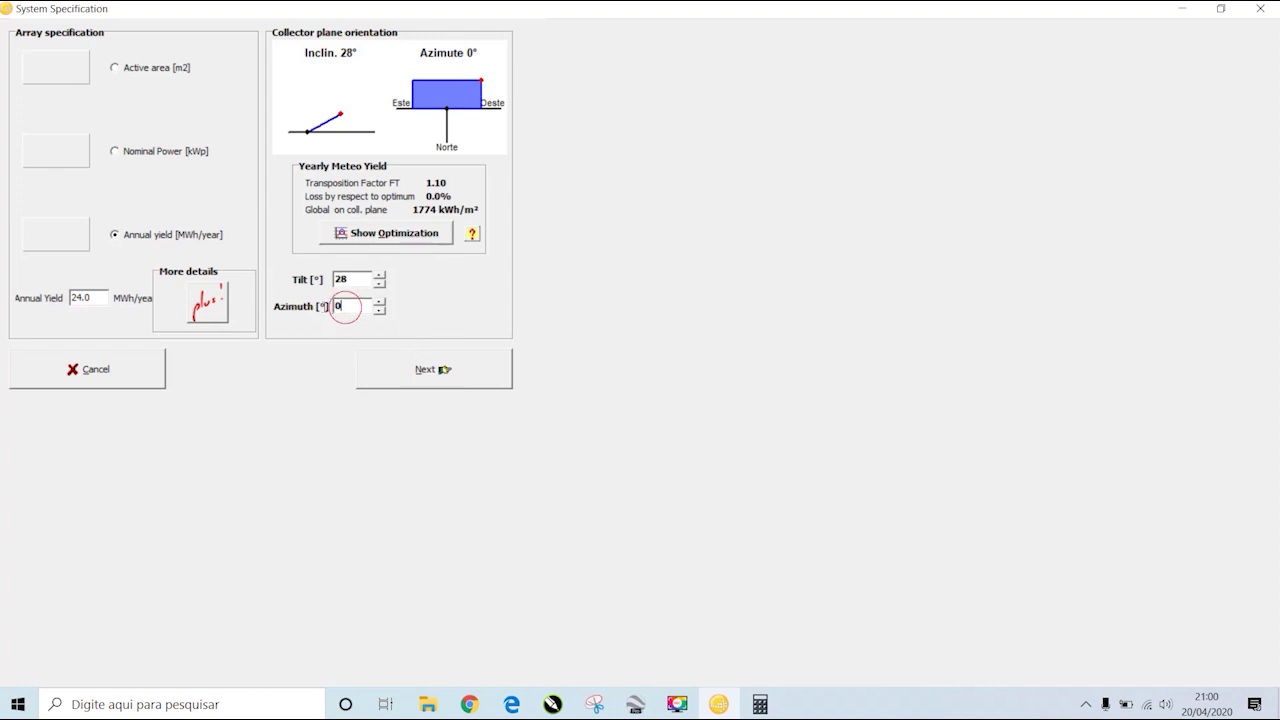
- Try a collector plane orientation with an azimuth of 180° and a tilt of 90°
double_click(342, 280)
click(356, 307)
double_click(356, 307)
text(180)
click(362, 305)
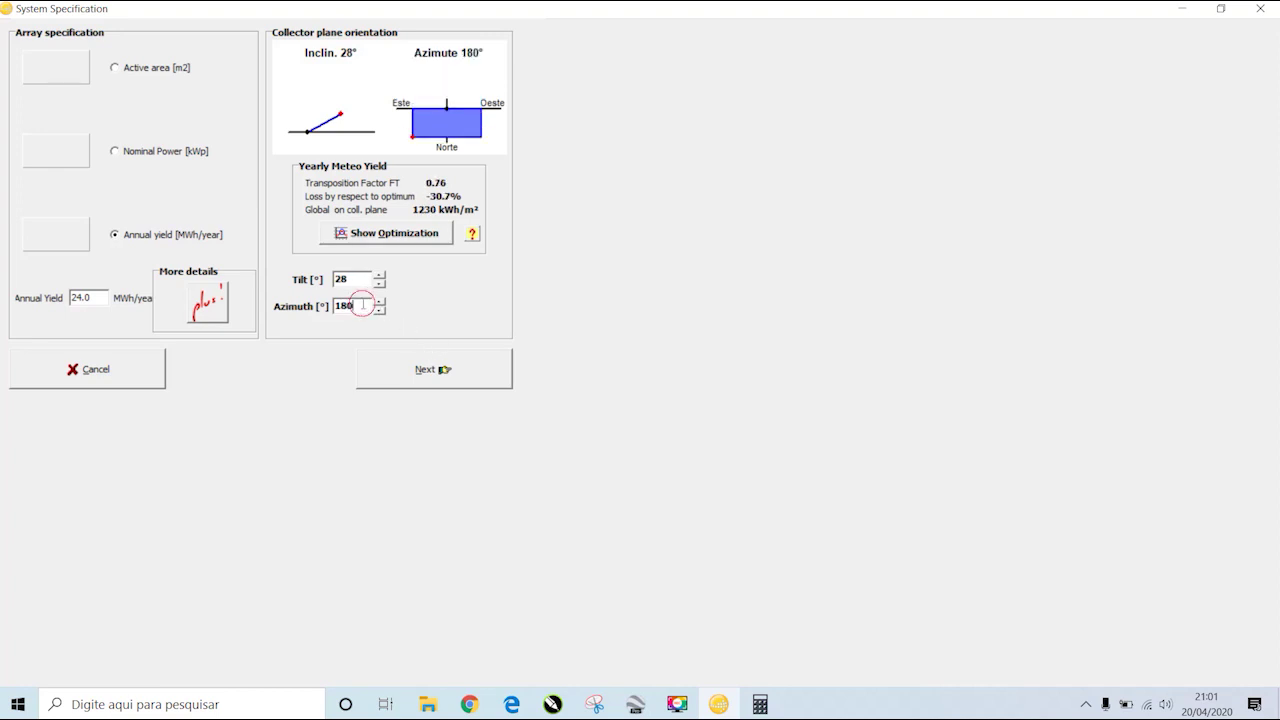
double_click(350, 280)
text(90)
click(348, 305)
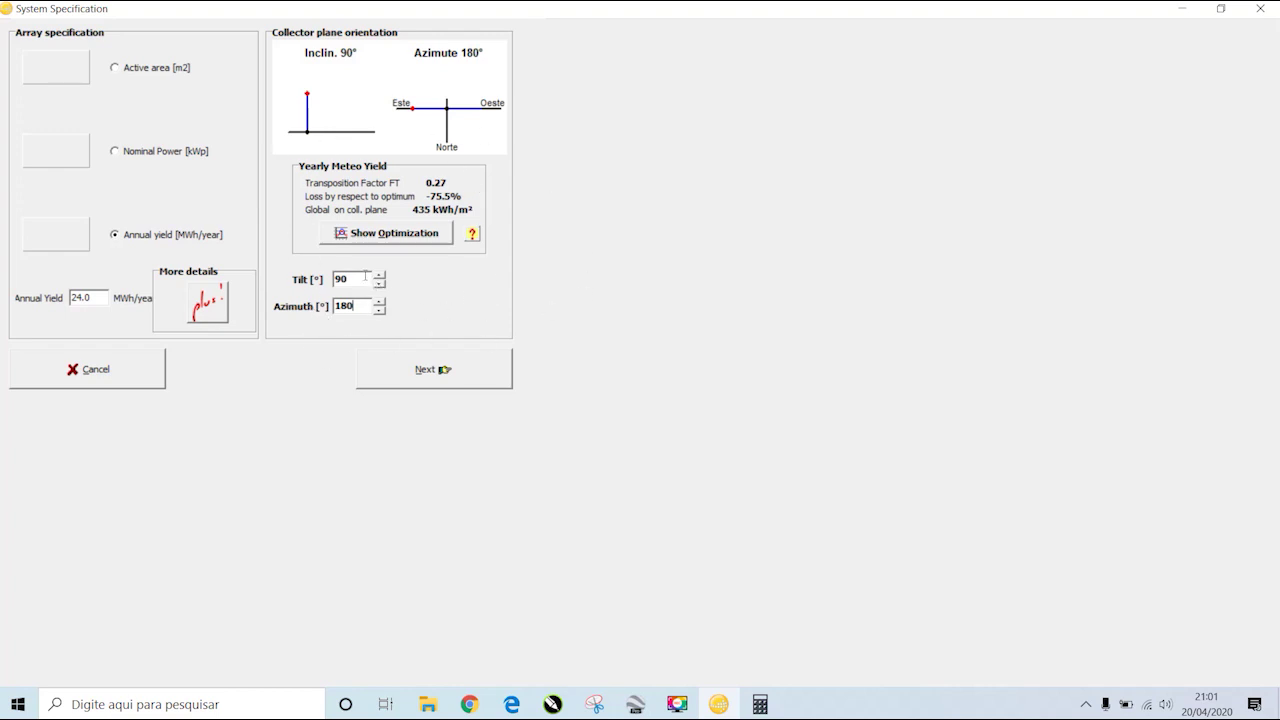
- Set the collector plane's tilt to 28° and azimuth to 0°, and restore the System Specification window to its smaller size
key(shift+Tab)
text(28)
key(Tab)
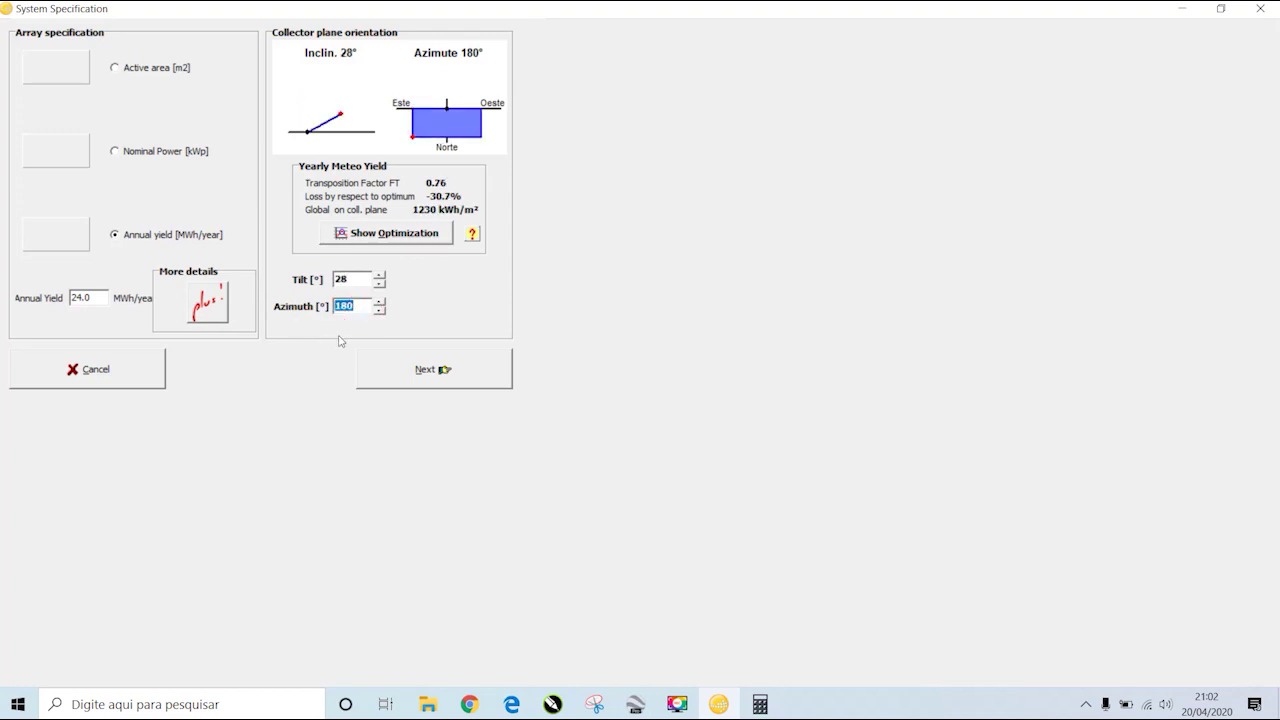
text(0)
click(336, 280)
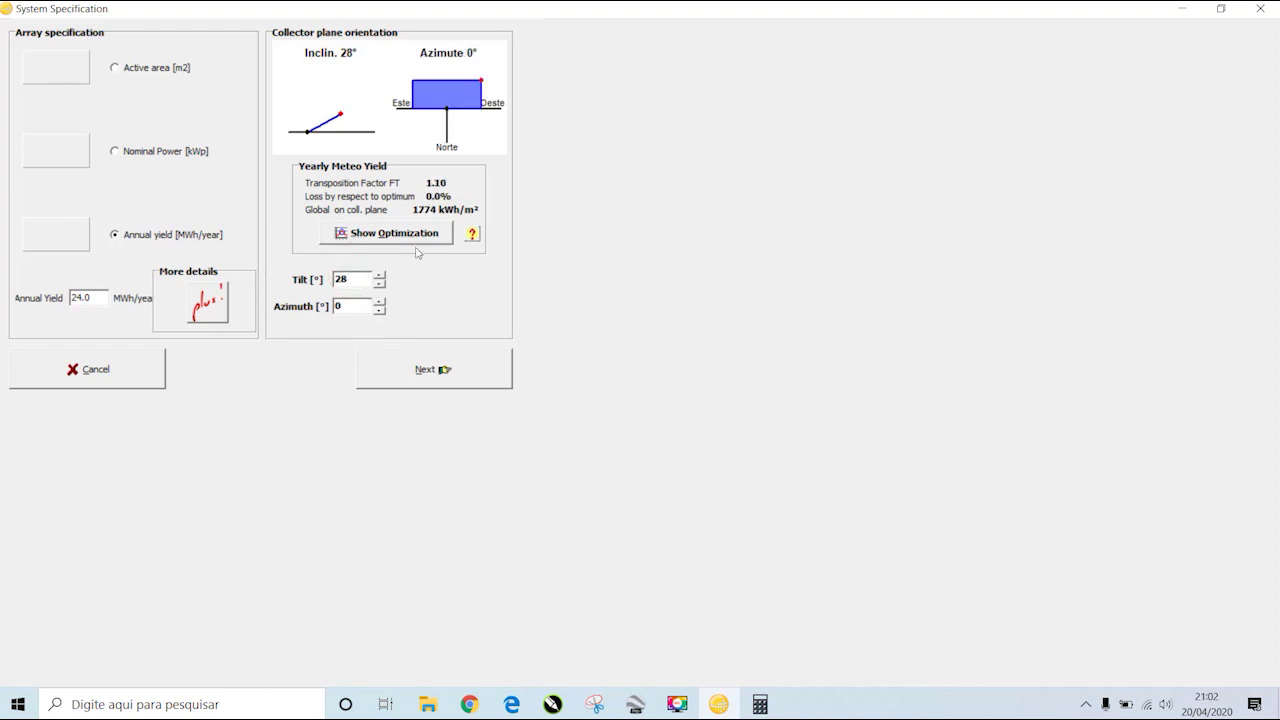
key(super+Down)
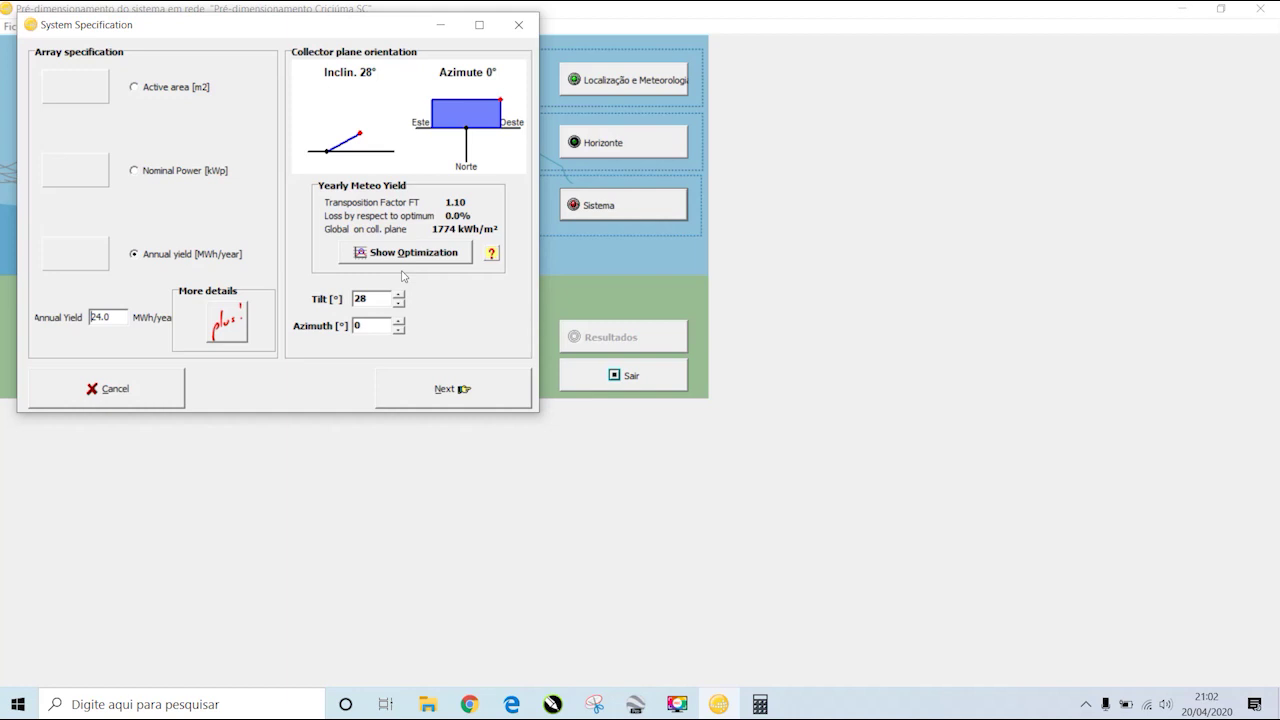
- Show the orientation optimization graphs and try tilts of 18°, 11° and 47° for the collector plane
click(401, 258)
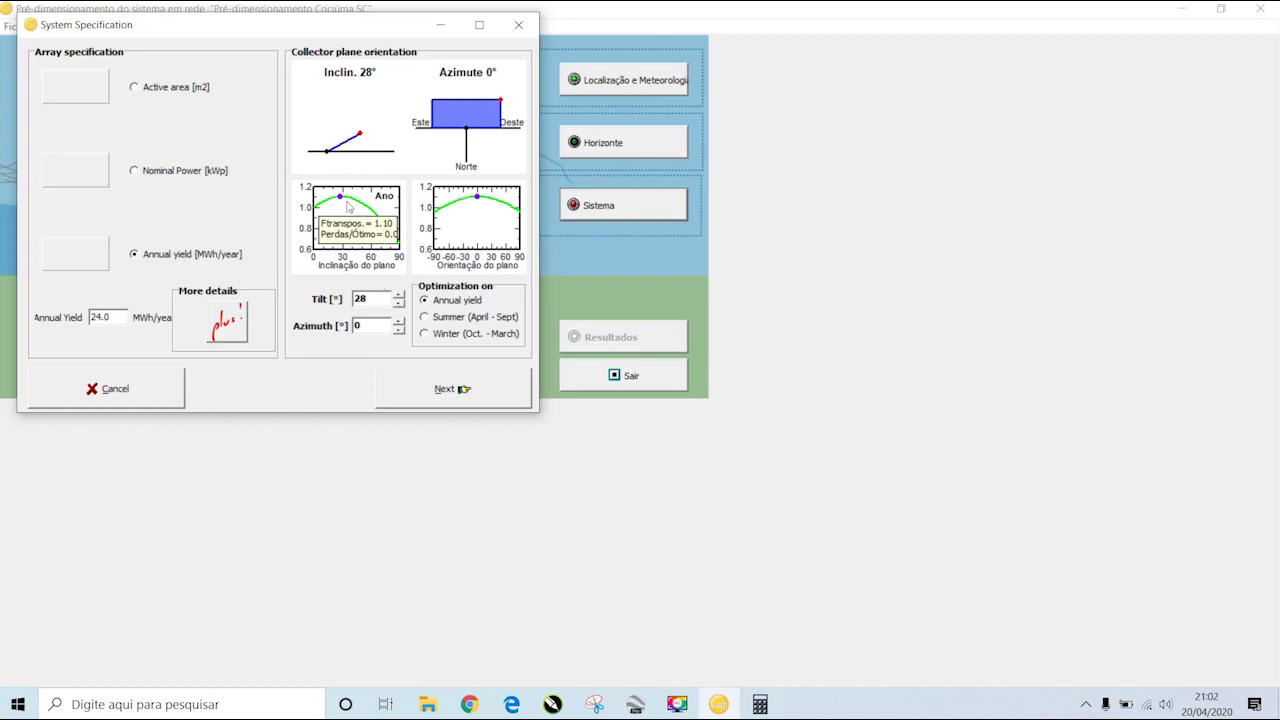
mouse_move(360, 133)
mouse_down()
mouse_move(367, 150)
mouse_move(338, 112)
mouse_move(367, 146)
mouse_up()
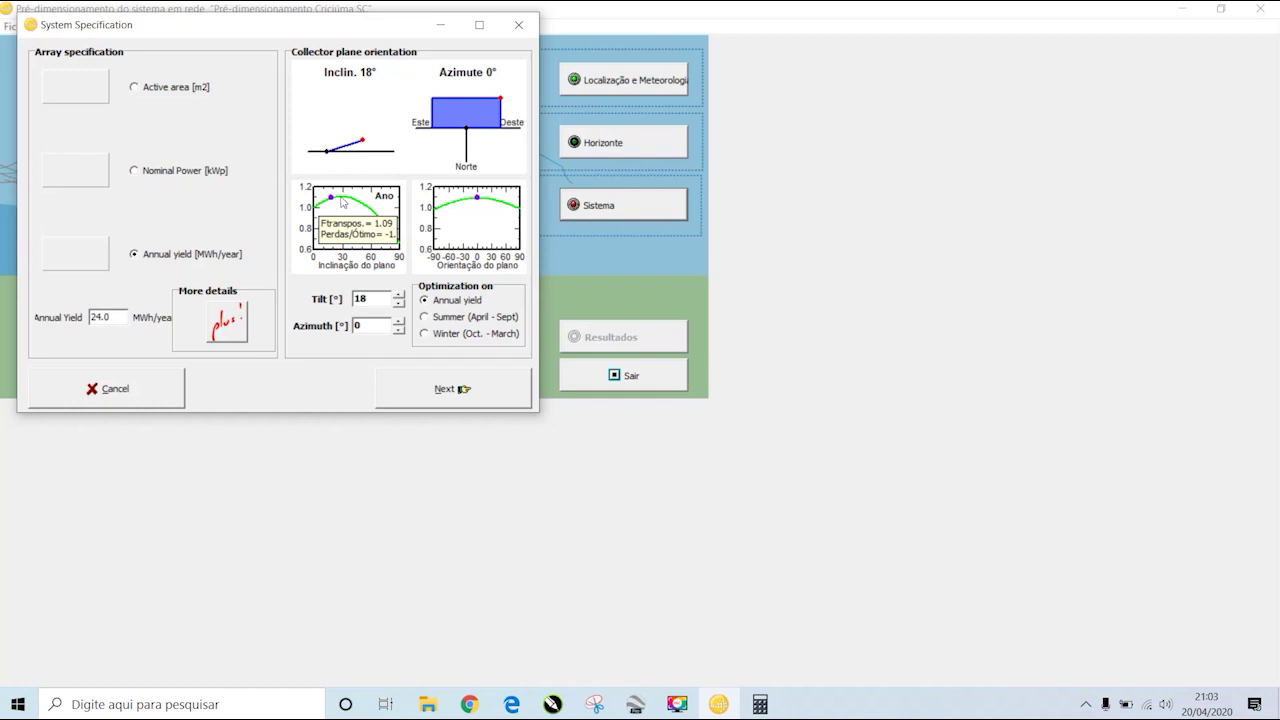
mouse_move(363, 141)
mouse_down()
mouse_move(354, 170)
mouse_move(357, 130)
mouse_move(344, 123)
mouse_move(365, 143)
mouse_up()
mouse_move(363, 142)
mouse_down()
mouse_move(342, 119)
mouse_move(370, 148)
mouse_up()
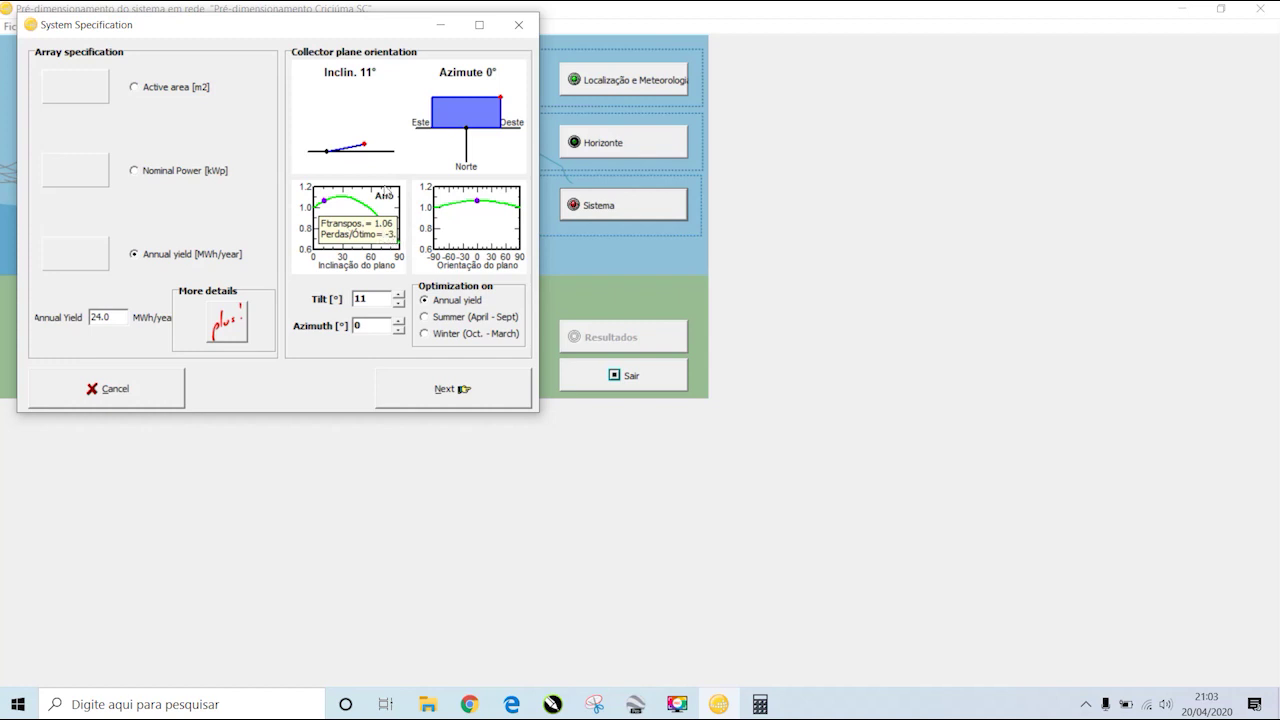
drag(366, 148, 353, 124)
- Try an azimuth of 180° with a tilt of 90° while the optimization graphs are shown
key(Tab)
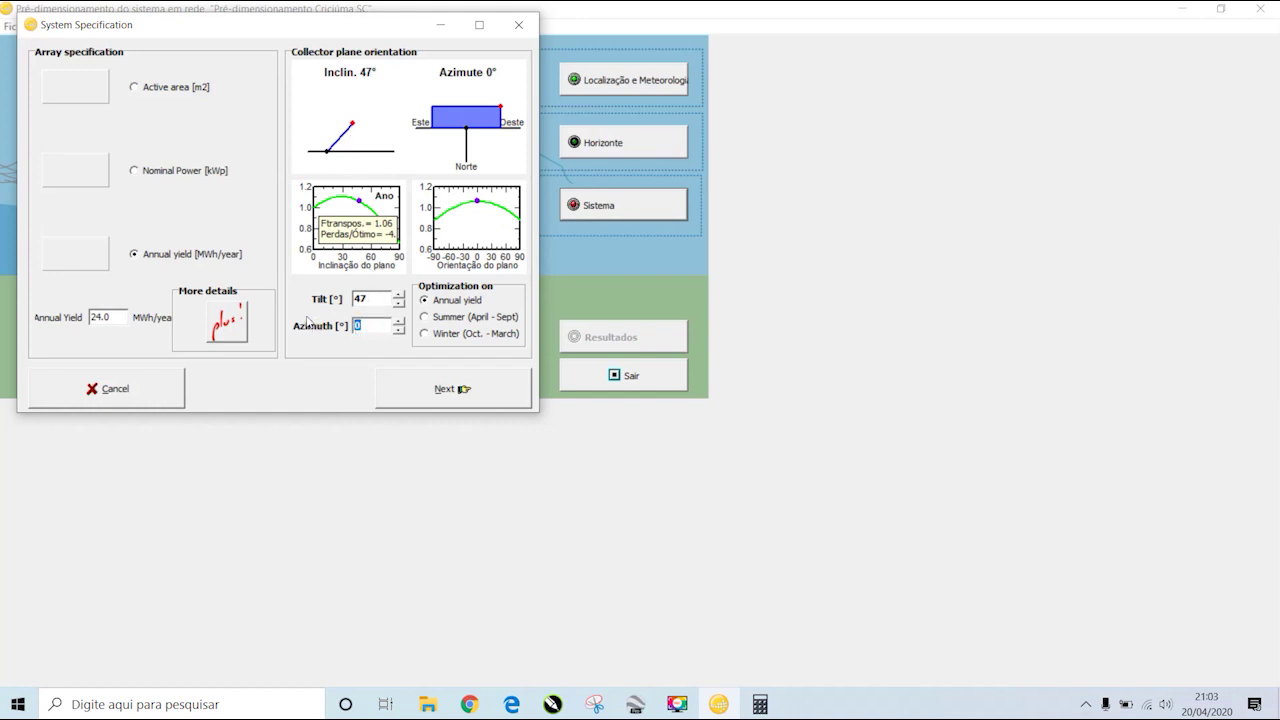
text(18)
click(374, 302)
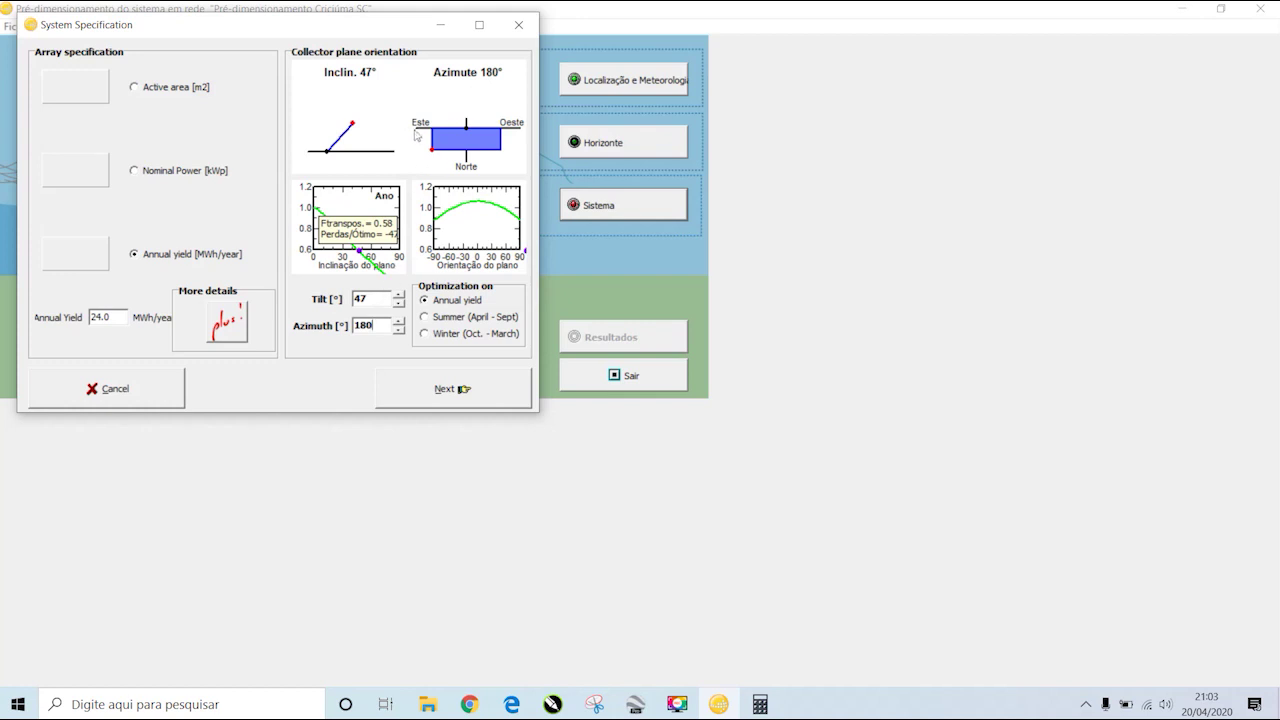
double_click(371, 296)
text(90)
key(Tab)
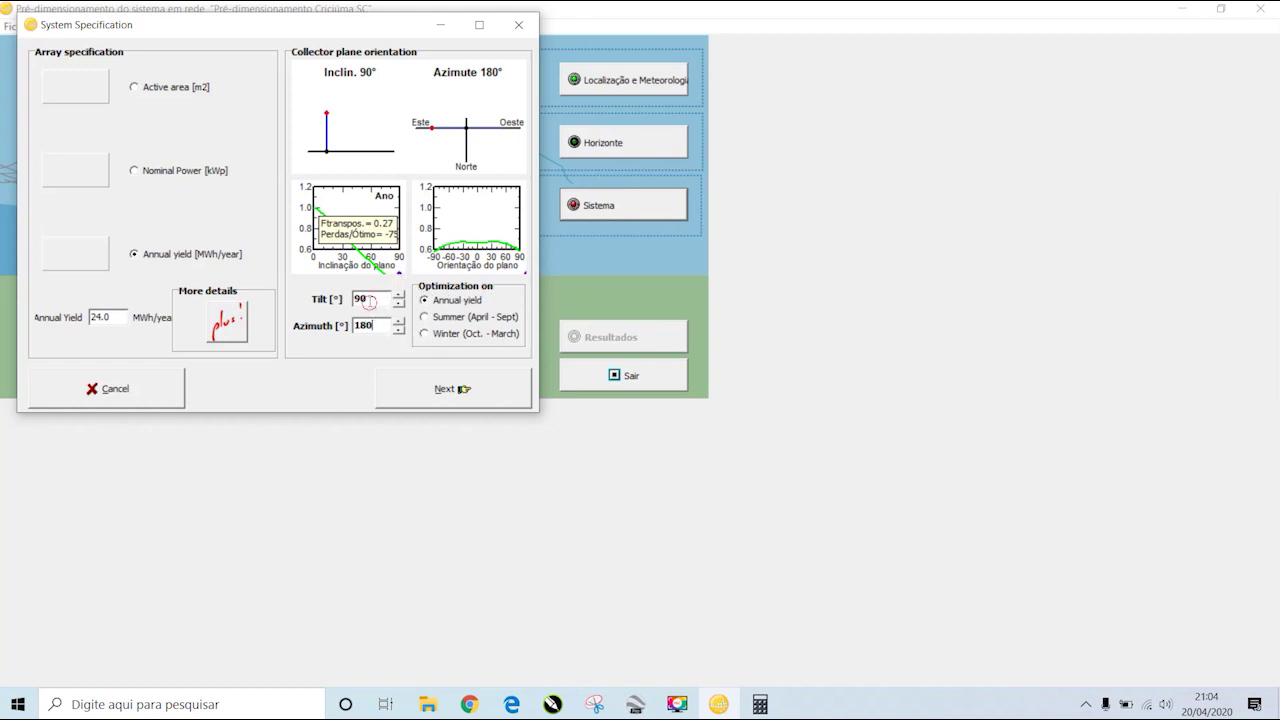
drag(372, 299, 319, 300)
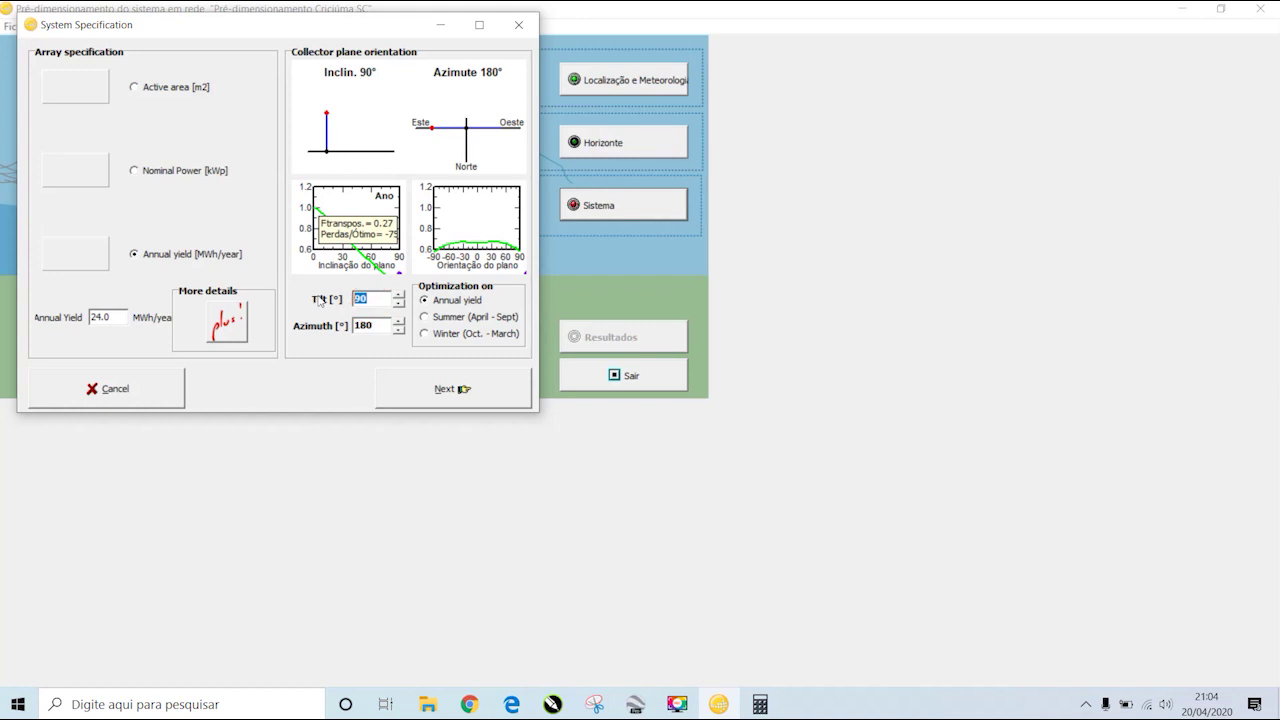
- Compare the optimization graphs for summer (April - Sept) and winter (Oct. - March), and return to annual yield
click(425, 317)
click(425, 335)
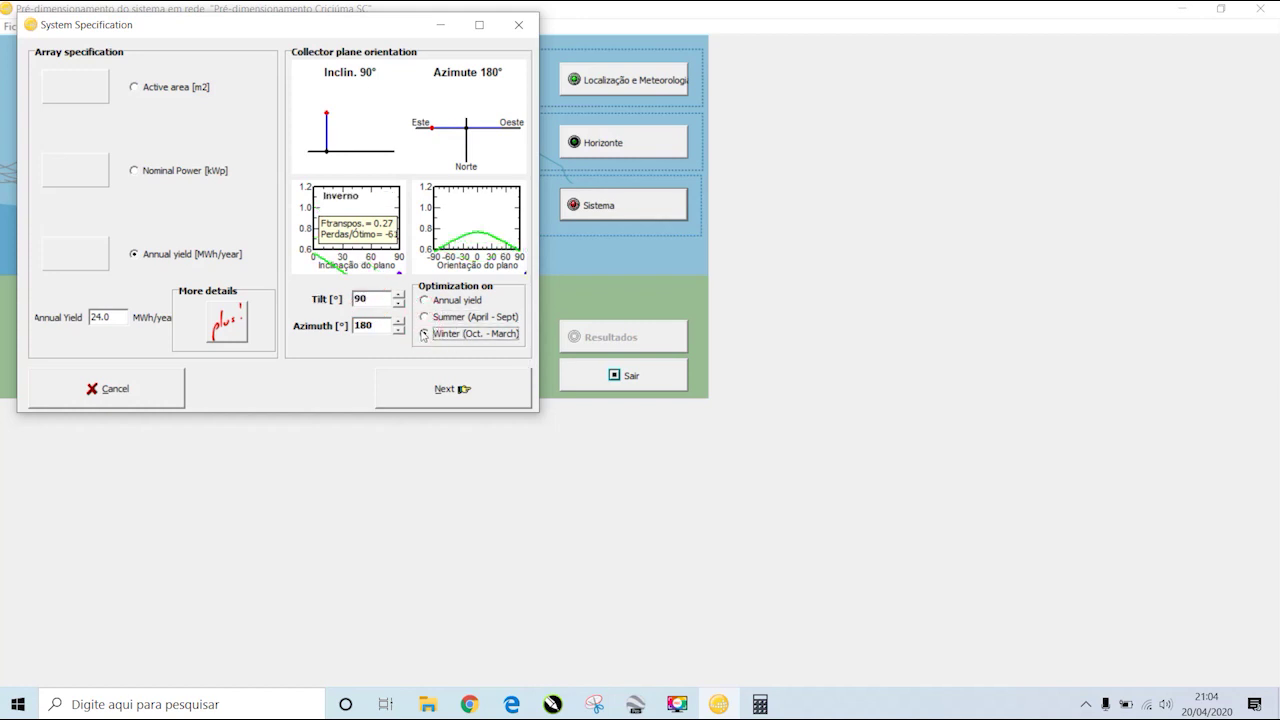
click(425, 317)
click(425, 317)
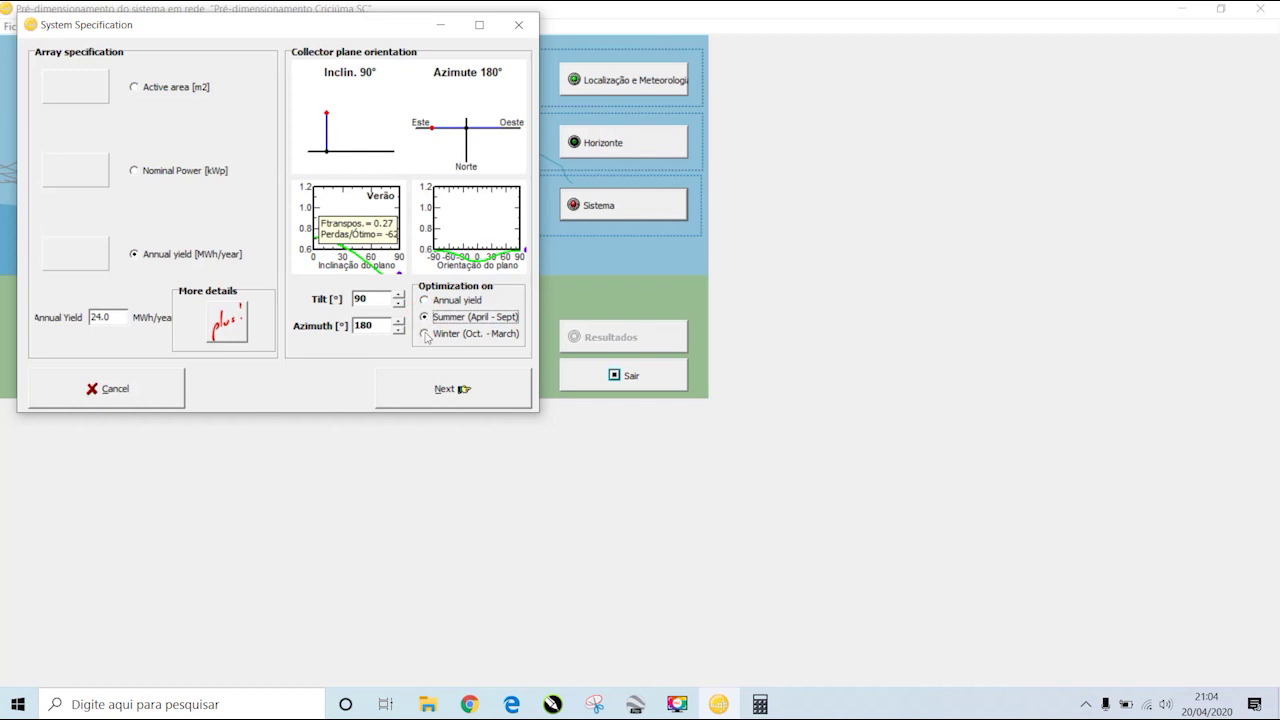
click(425, 334)
click(425, 300)
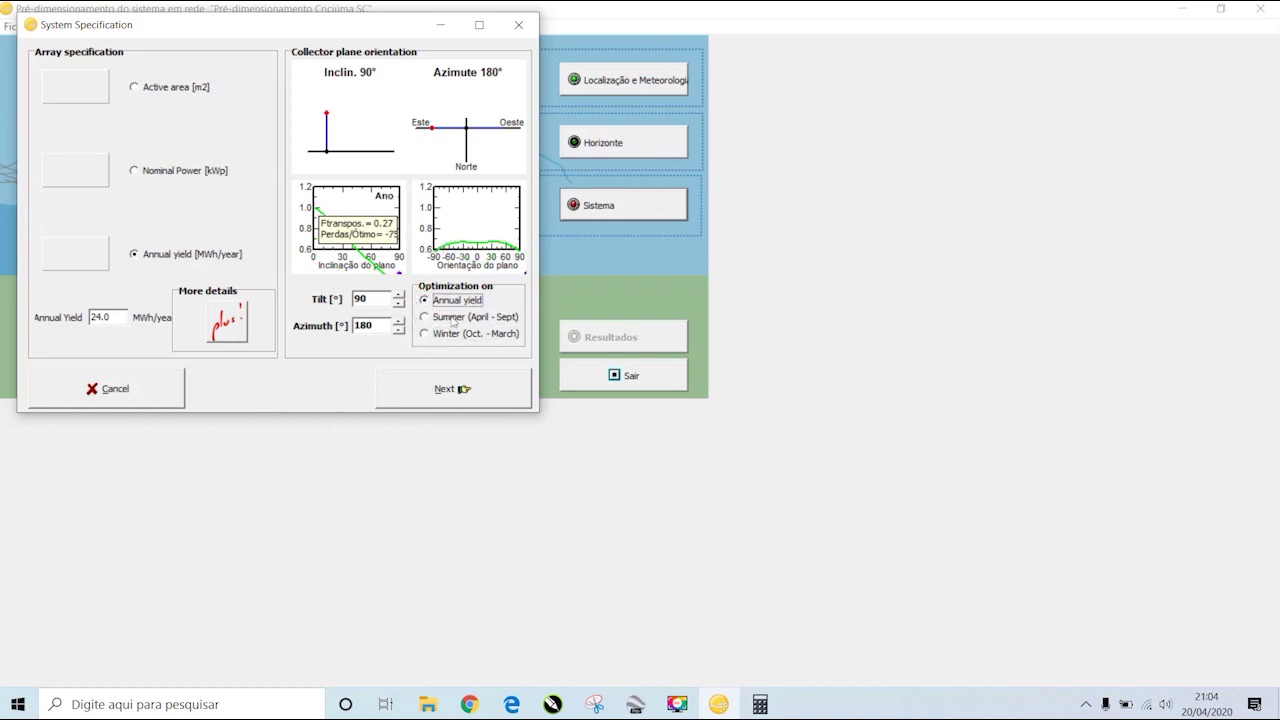
- Set the collector plane's tilt back to 28° and its azimuth to 0°
double_click(362, 299)
text(28)
double_click(385, 328)
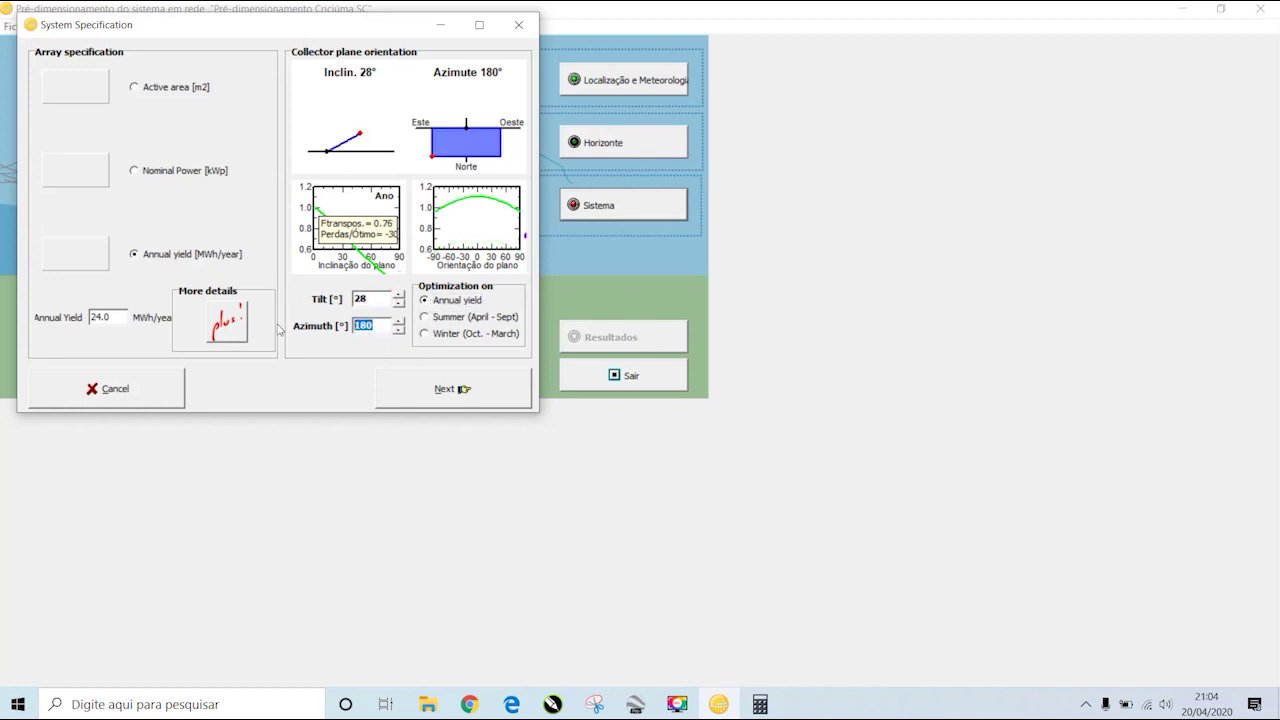
text(0)
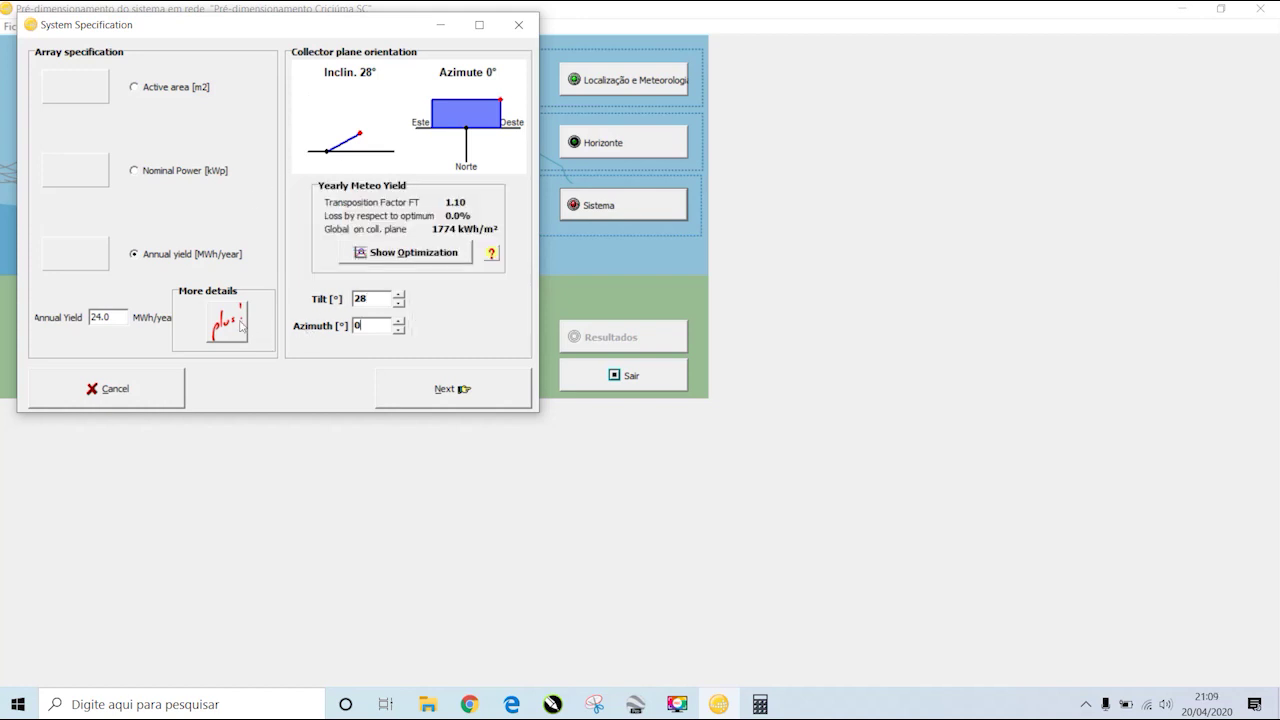
- Choose the sheds disposition for the array and open the visualisation and optimisation of sheds
click(238, 328)
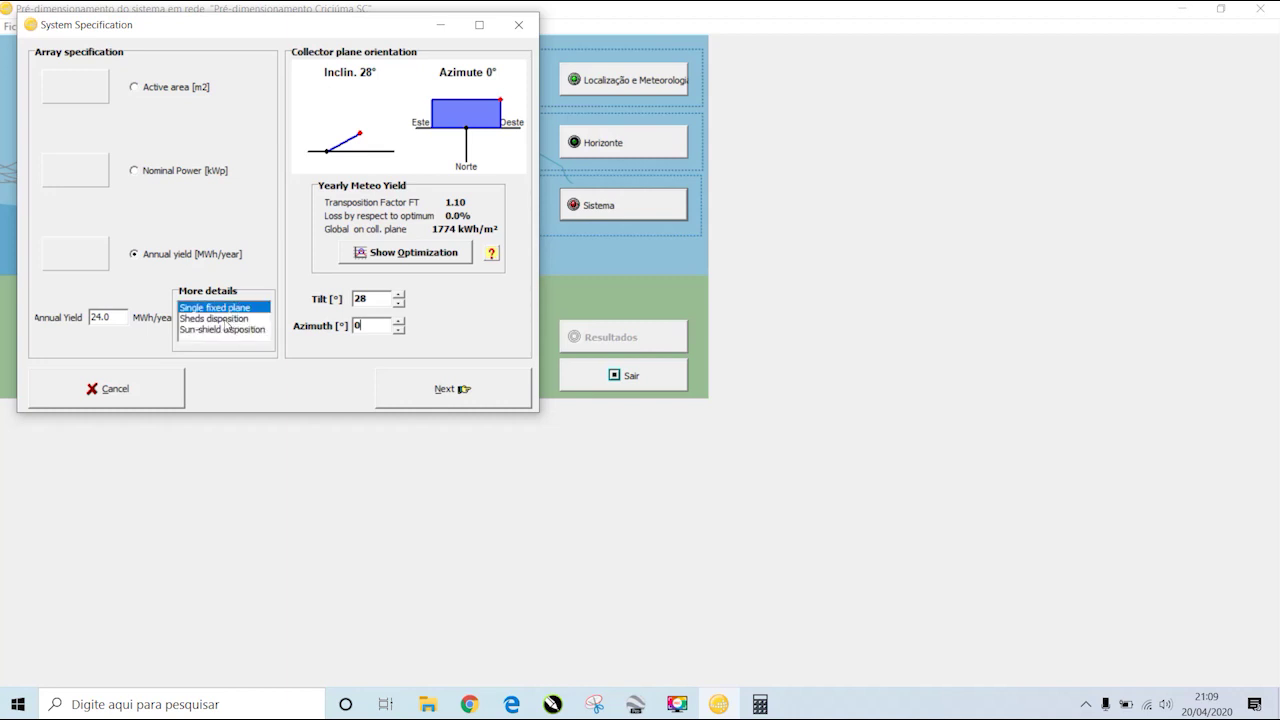
click(228, 319)
click(446, 46)
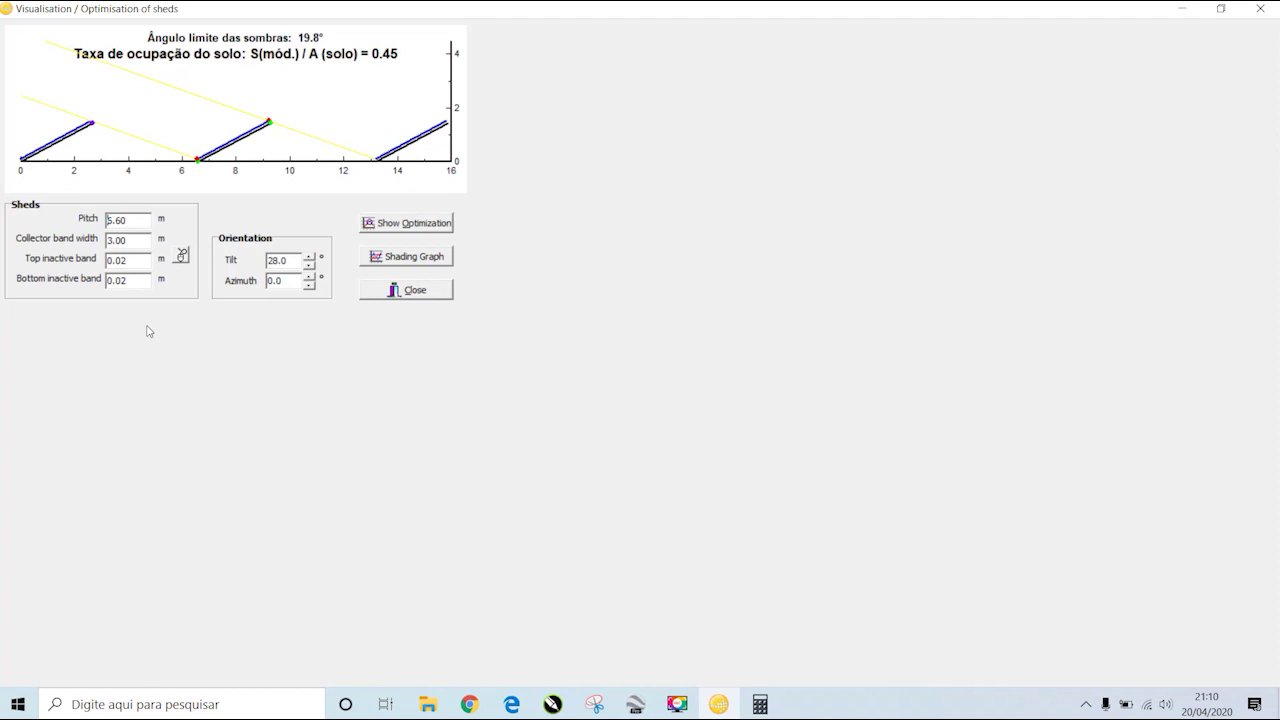
- Set the pitch between the sheds to 6 m
double_click(128, 220)
text(6)
key(Tab)
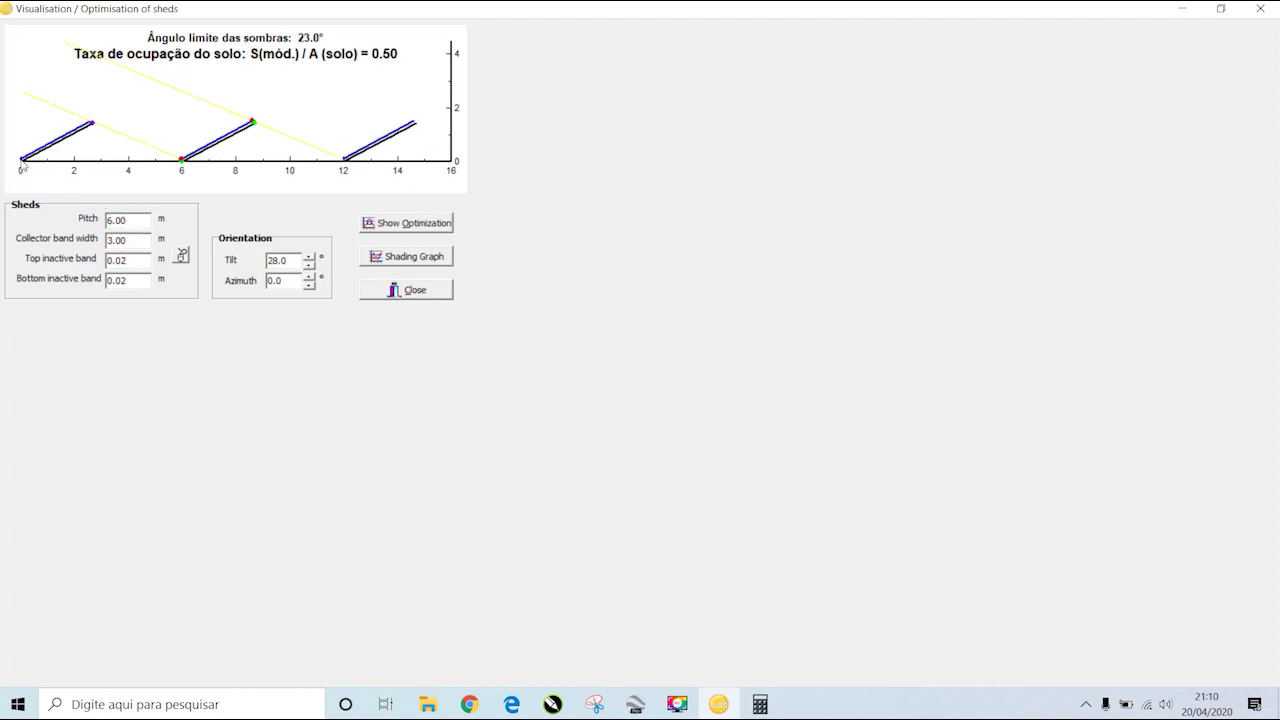
- Try a shed pitch of 3.00 m, equal to the collector band width
click(135, 222)
double_click(135, 222)
text(3.00)
click(135, 242)
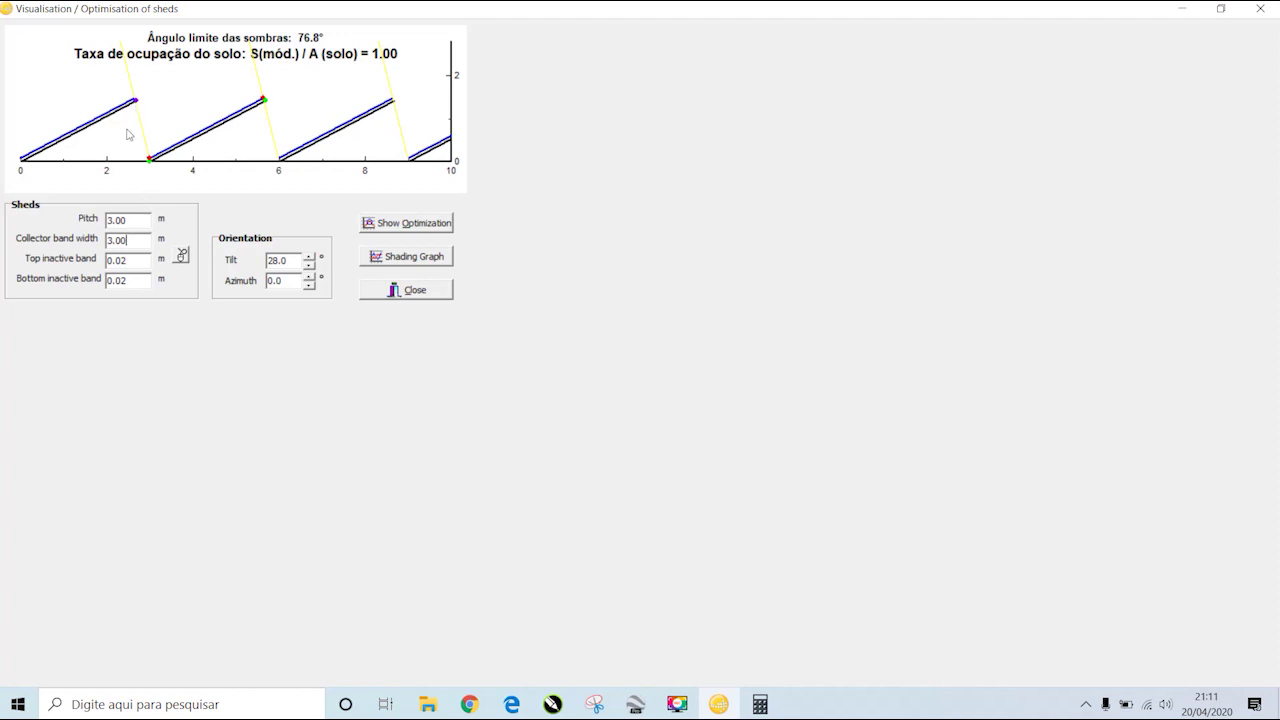
- Return the shed pitch to 6 m
drag(147, 219, 64, 216)
text(6)
click(128, 240)
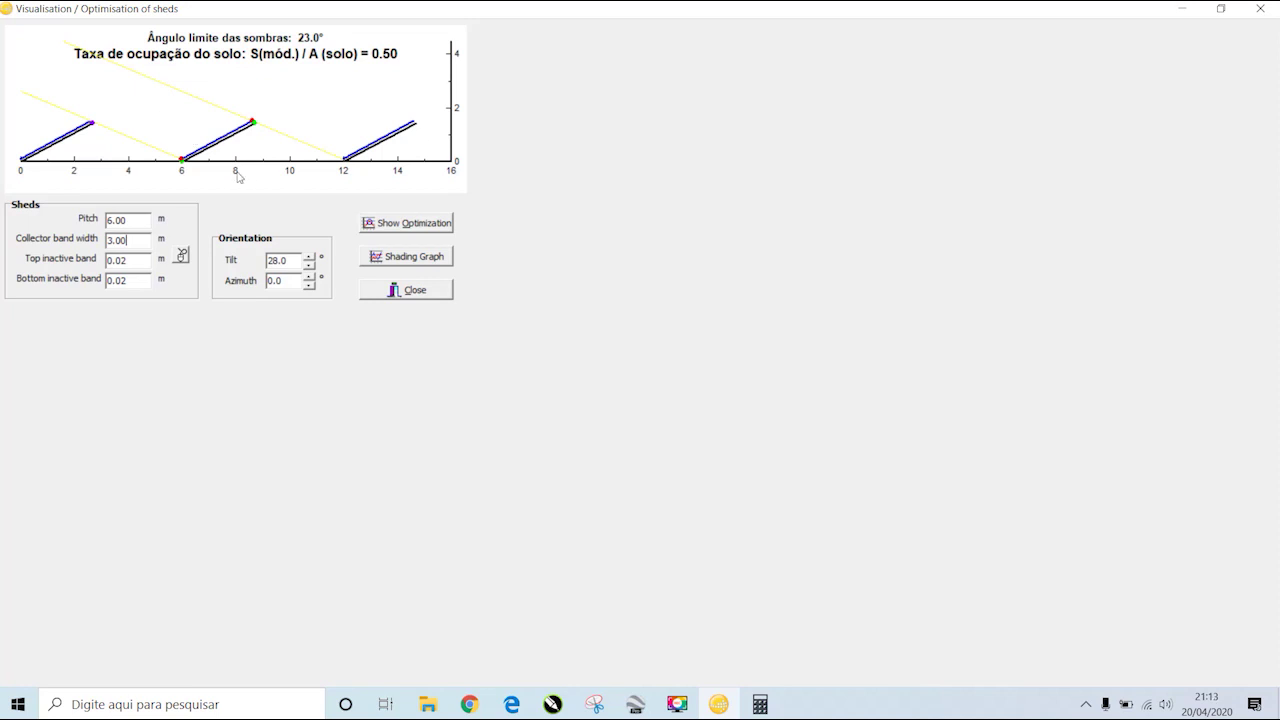
- Capture the shed shading diagram with the Windows Snipping Tool and copy the capture
click(594, 700)
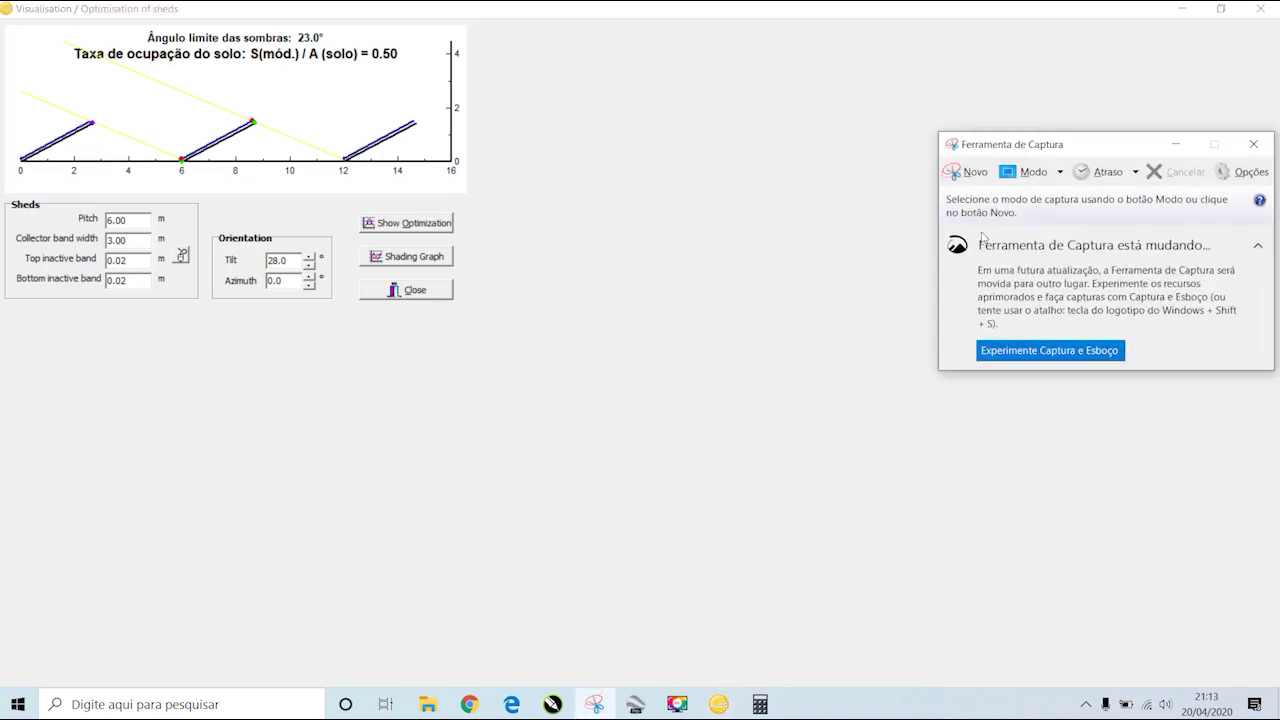
click(967, 176)
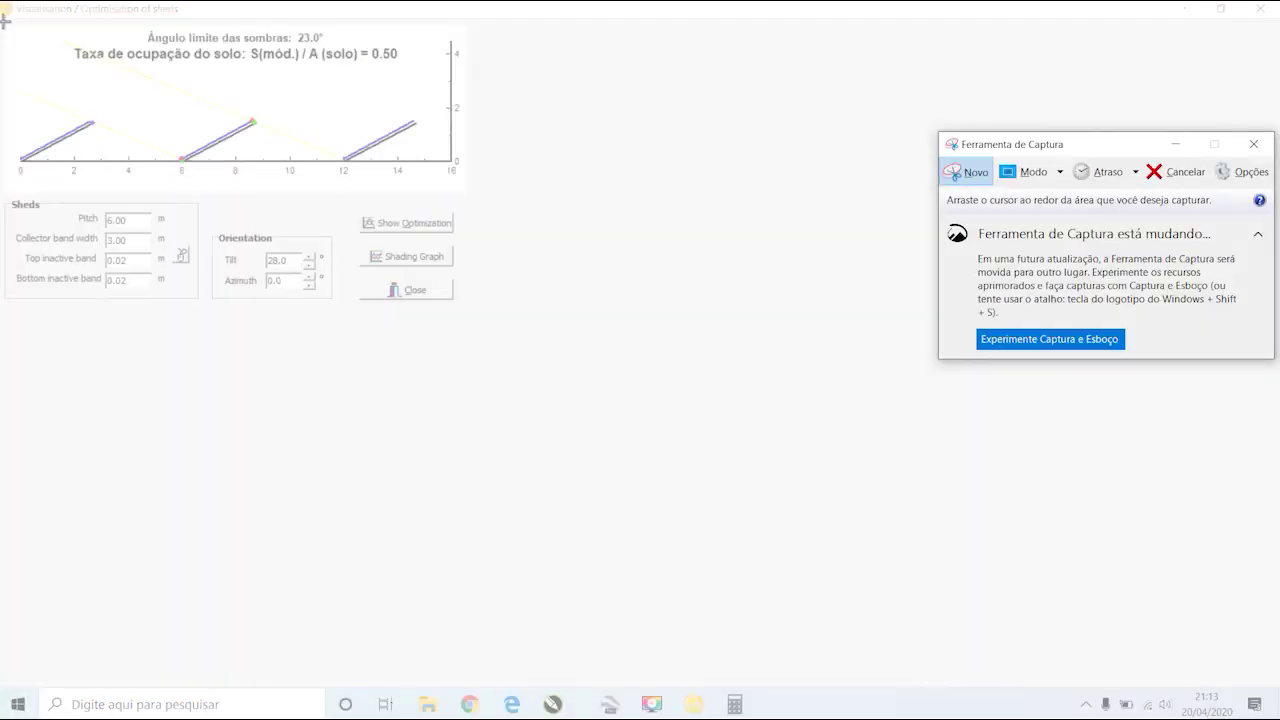
drag(90, 113, 471, 197)
right_click(310, 184)
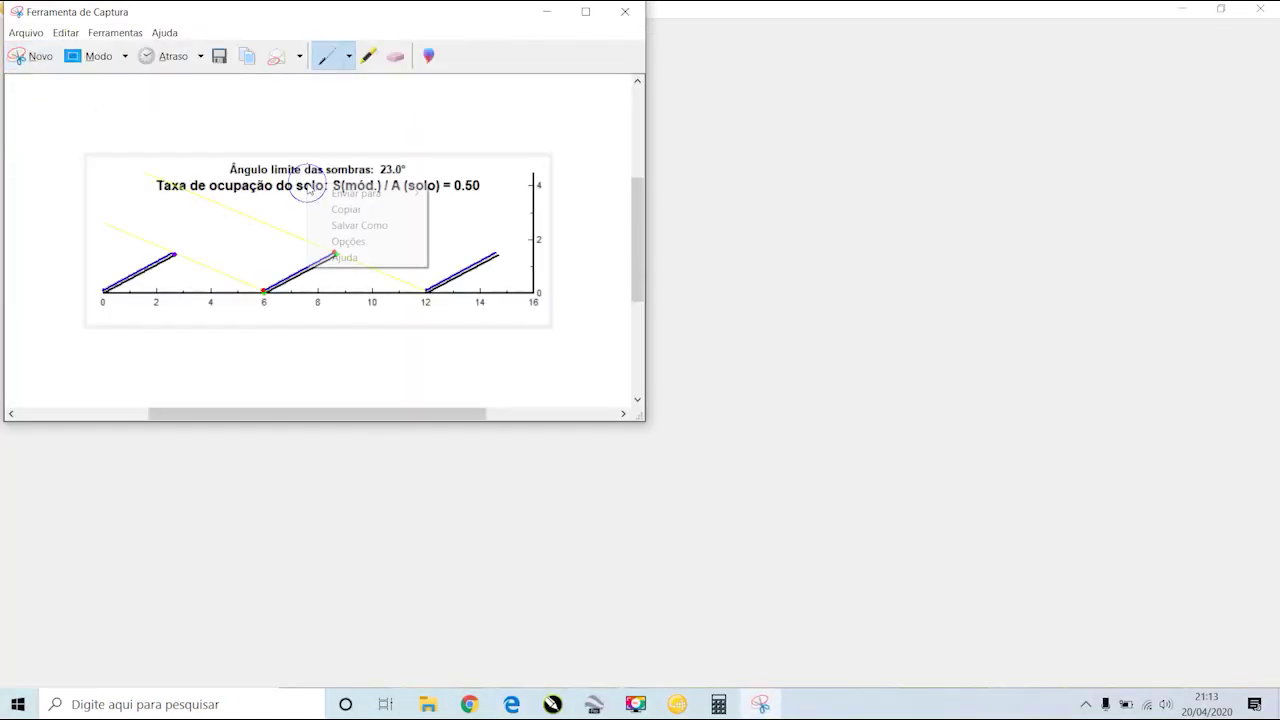
click(345, 208)
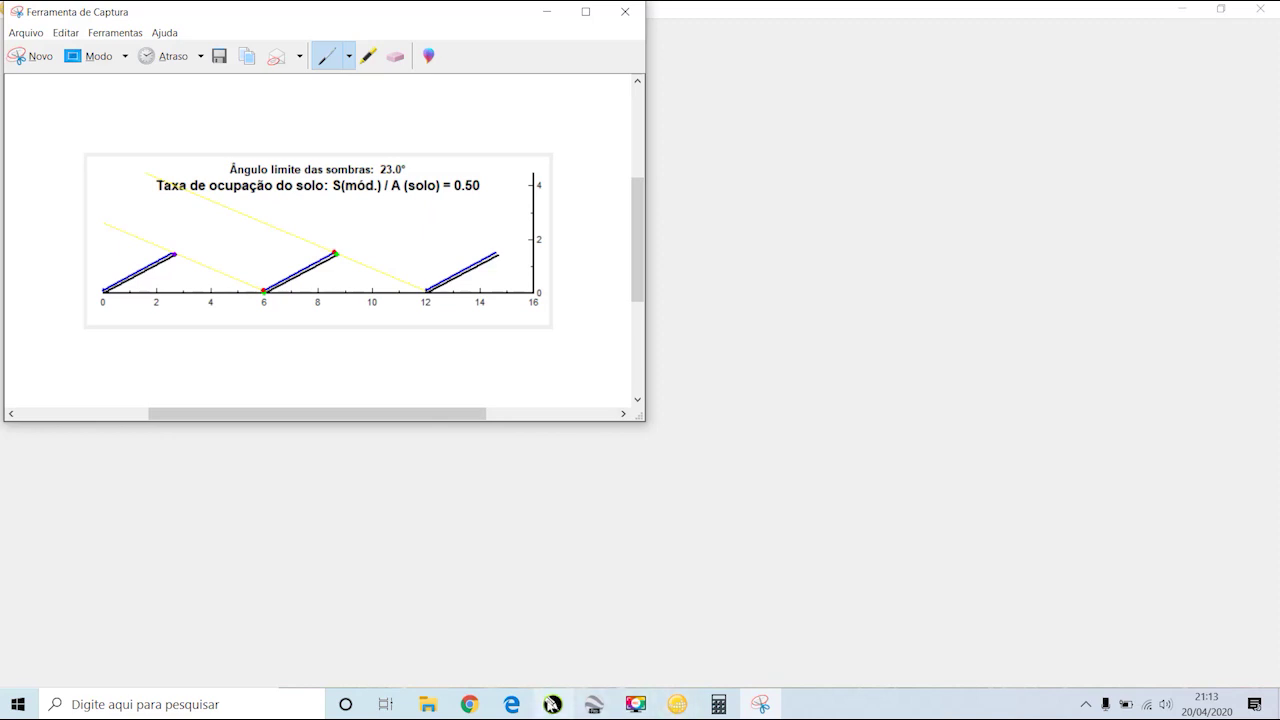
- Switch to CorelDRAW, paste the captured shed diagram and move it beside the existing sun path sketch
click(552, 704)
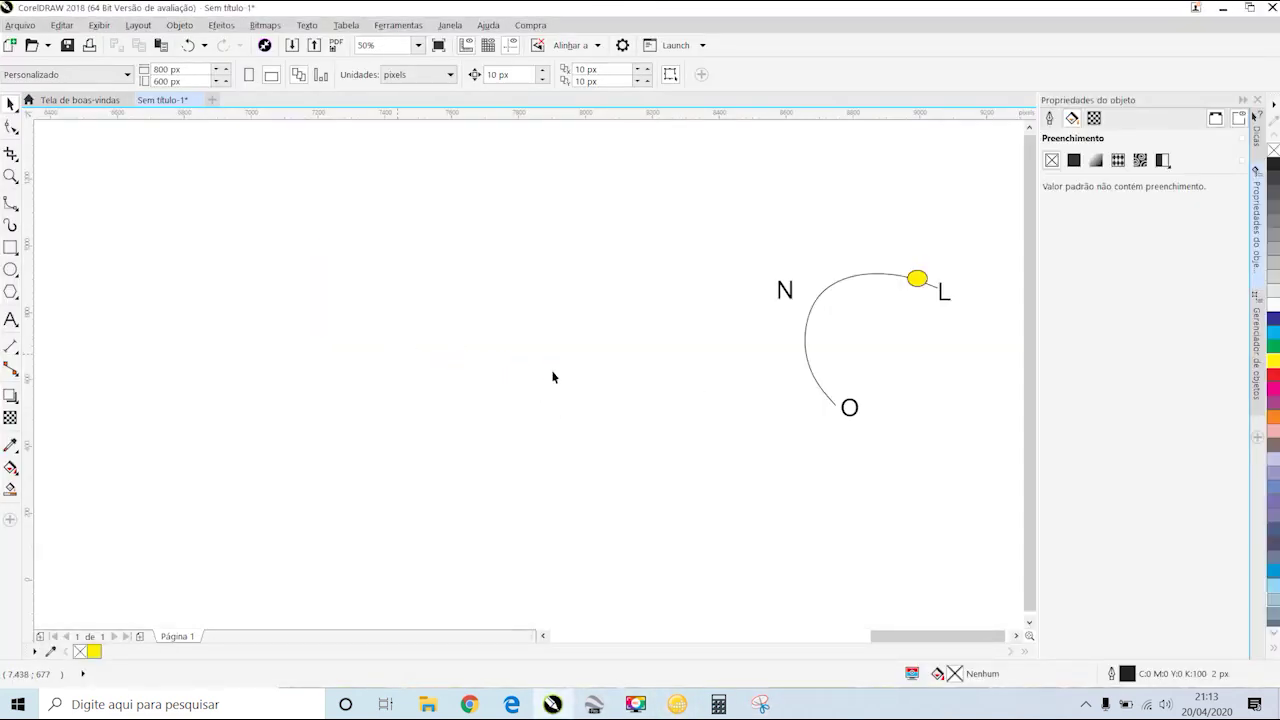
key(ctrl+v)
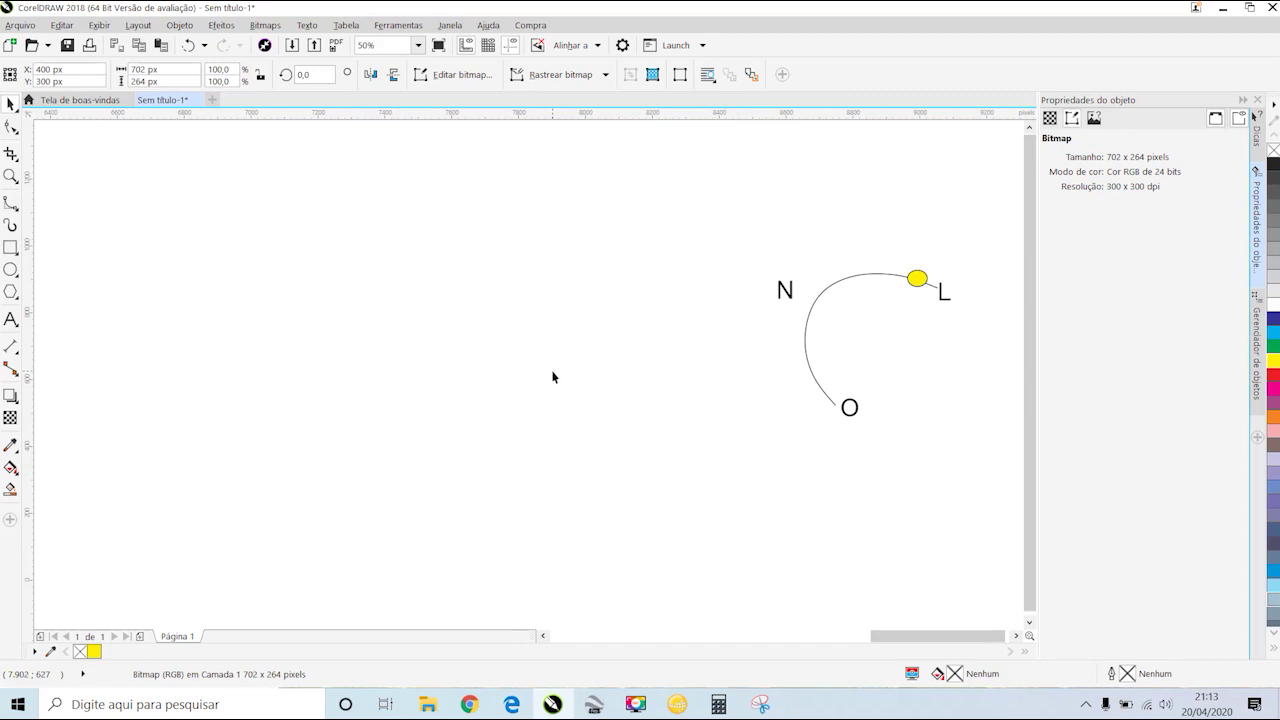
scroll(468, 365, down, 3)
scroll(470, 362, up, 2)
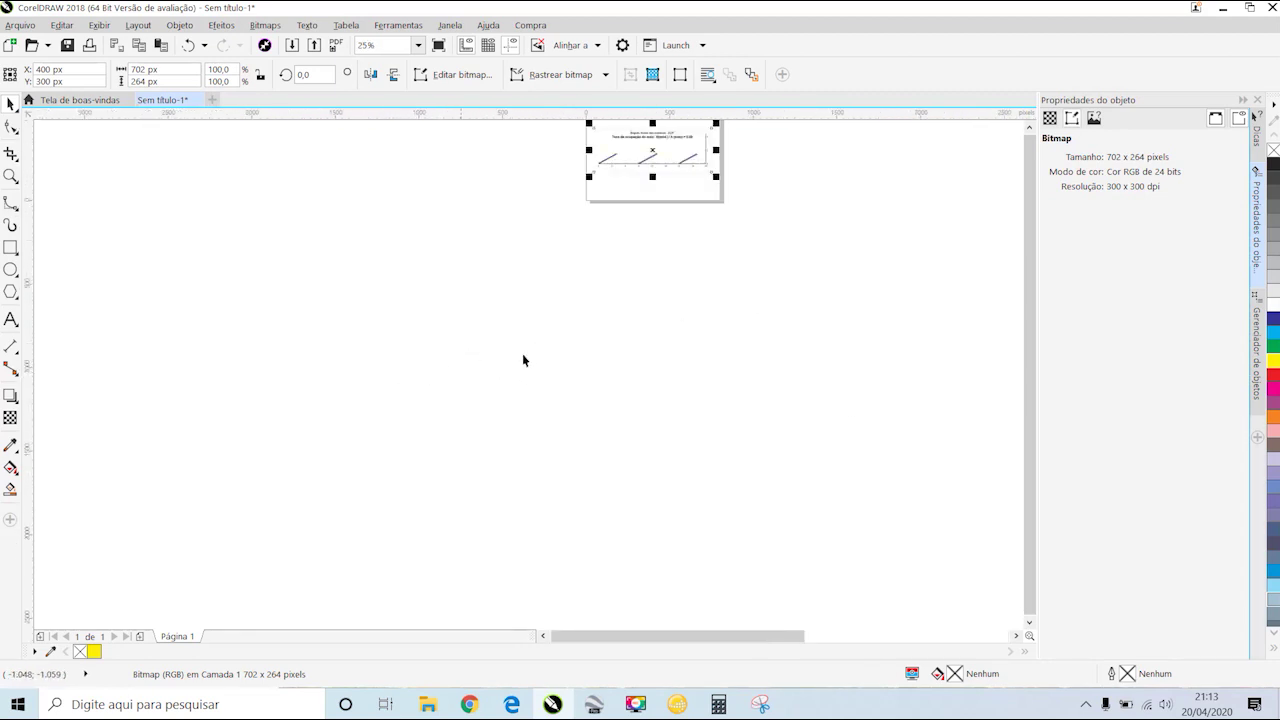
scroll(706, 340, down, 3)
drag(309, 371, 692, 426)
scroll(836, 349, up, 5)
scroll(728, 428, down, 1)
scroll(480, 366, up, 2)
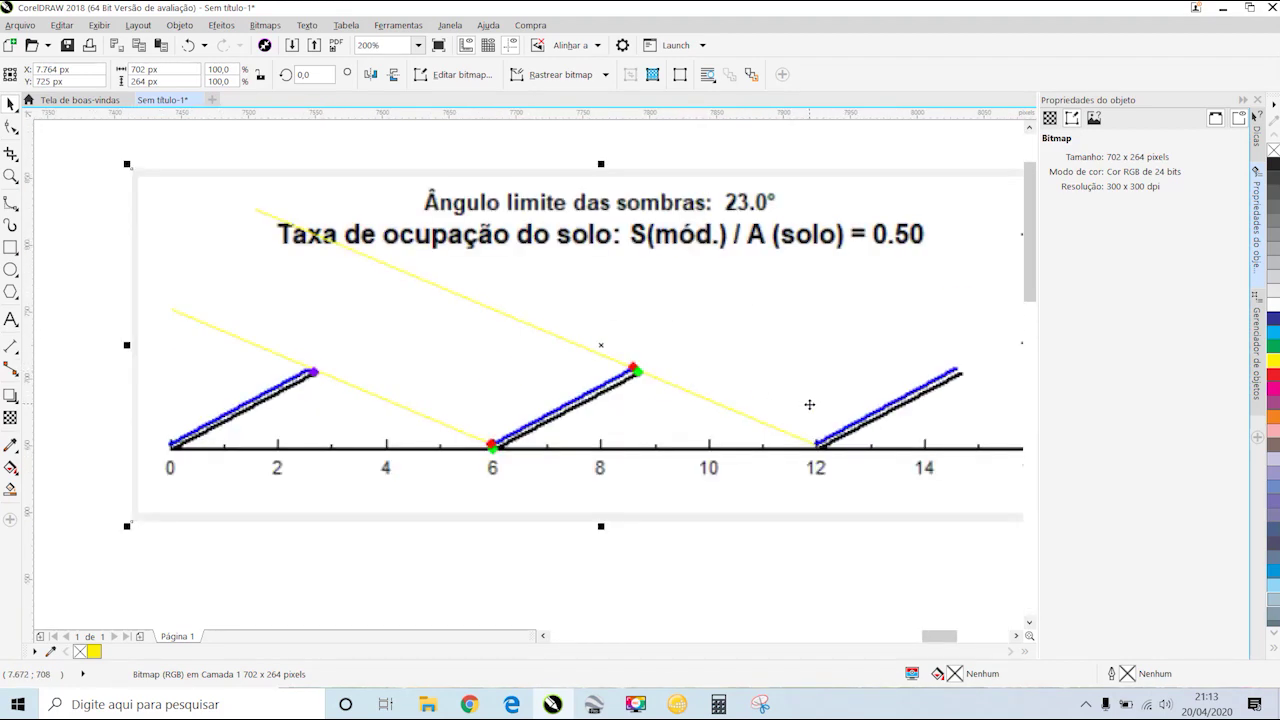
- Deselect the pasted shed diagram and examine the shadow limit line between its first two sheds
scroll(809, 404, down, 1)
click(794, 523)
scroll(703, 483, up, 1)
scroll(677, 459, down, 1)
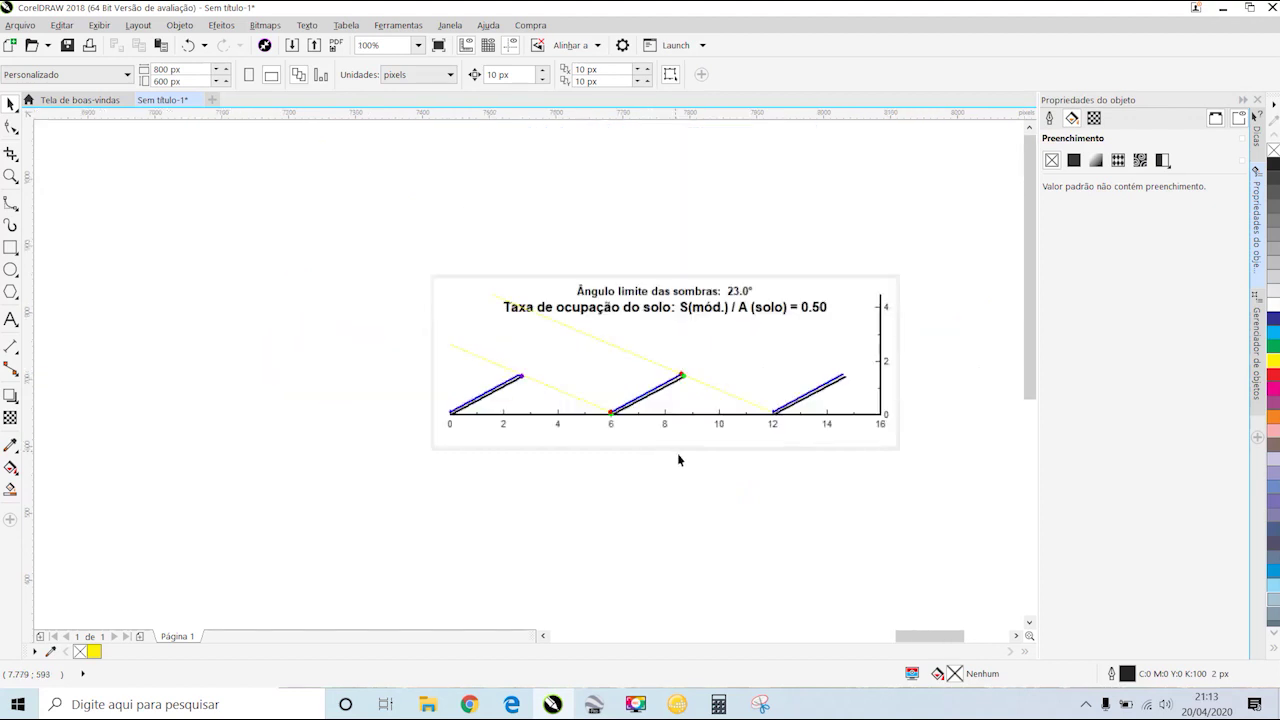
drag(677, 459, 656, 488)
scroll(656, 482, up, 1)
scroll(656, 482, down, 1)
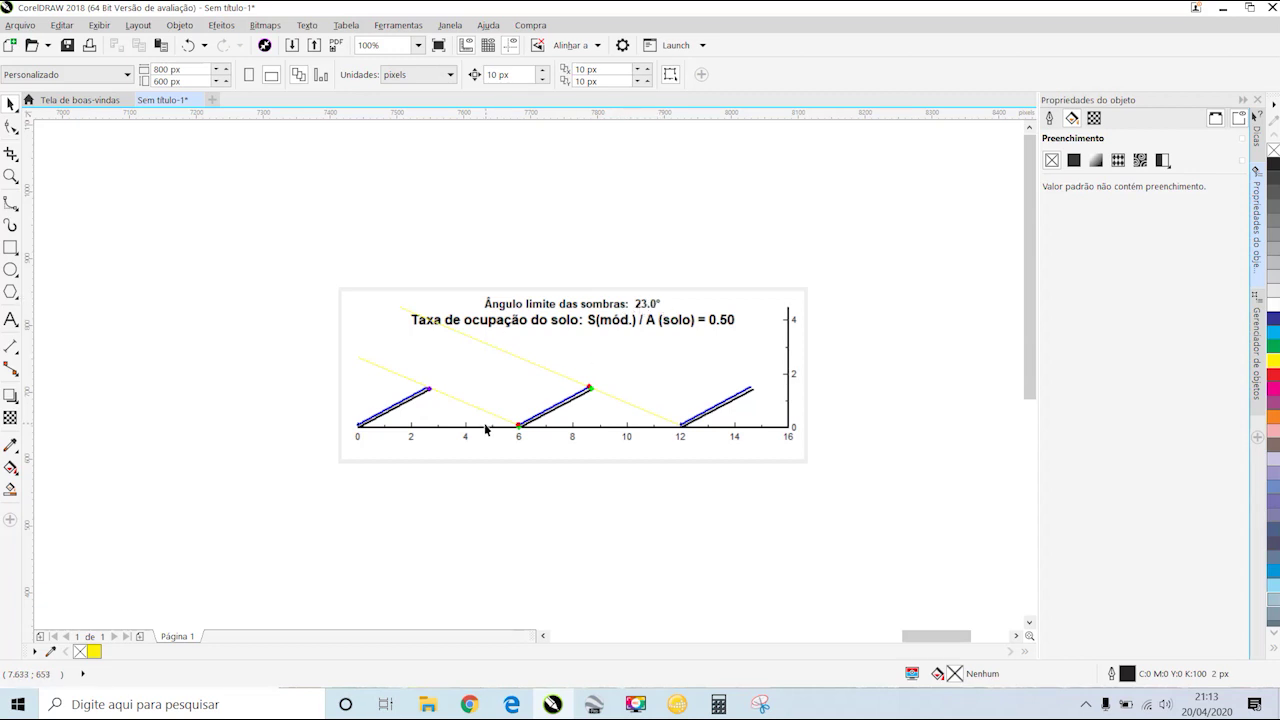
scroll(488, 430, up, 2)
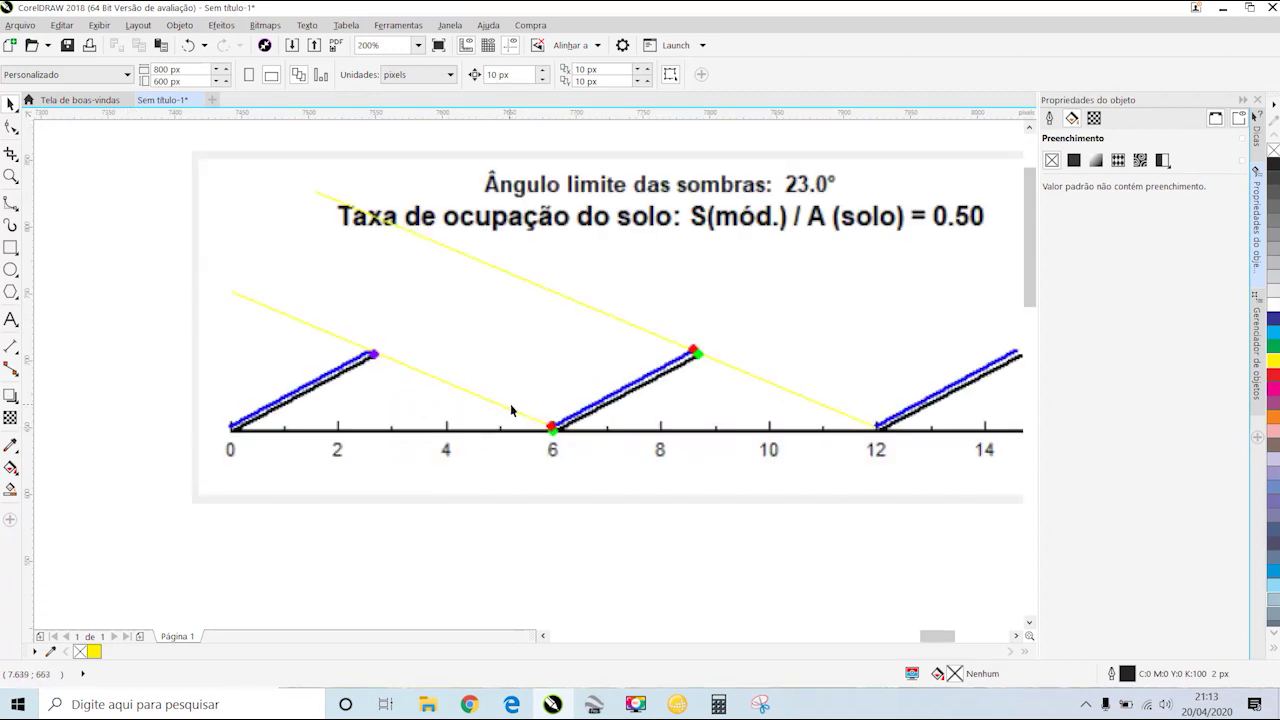
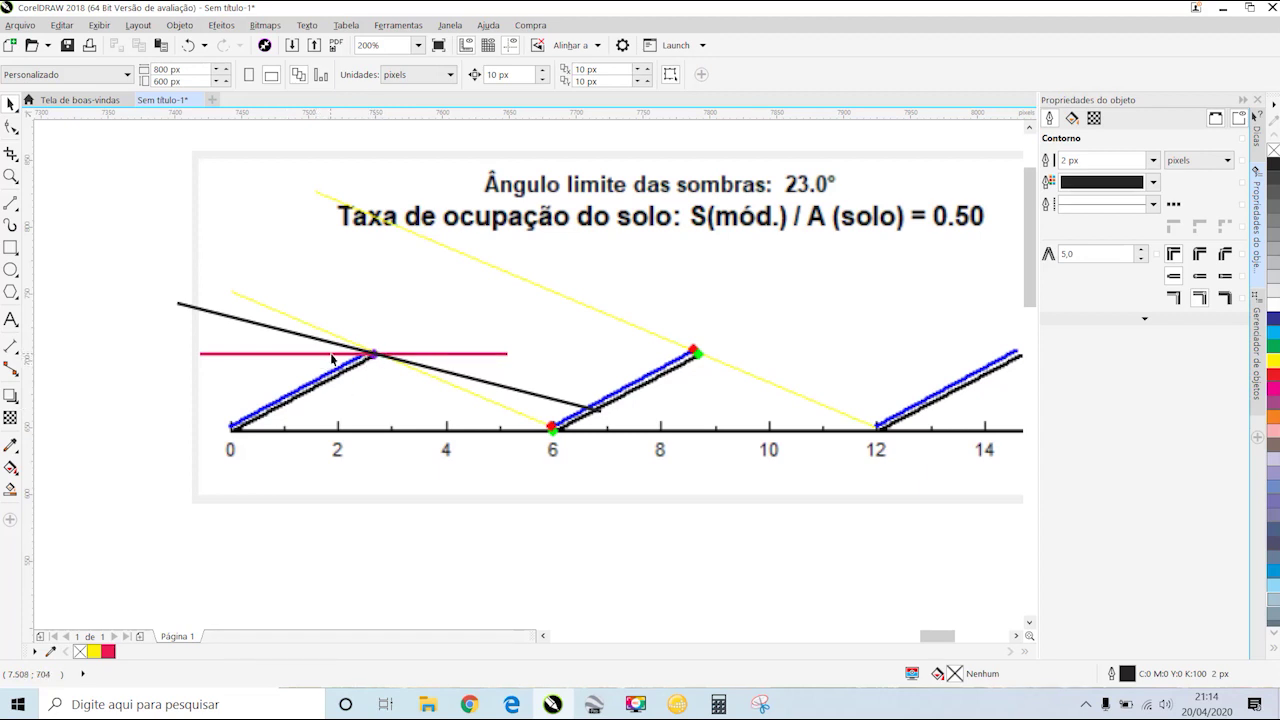
- Rotate the black ray line past the yellow shadow limit line to about 334.3° and realign it with the first shed's upper tip
click(311, 337)
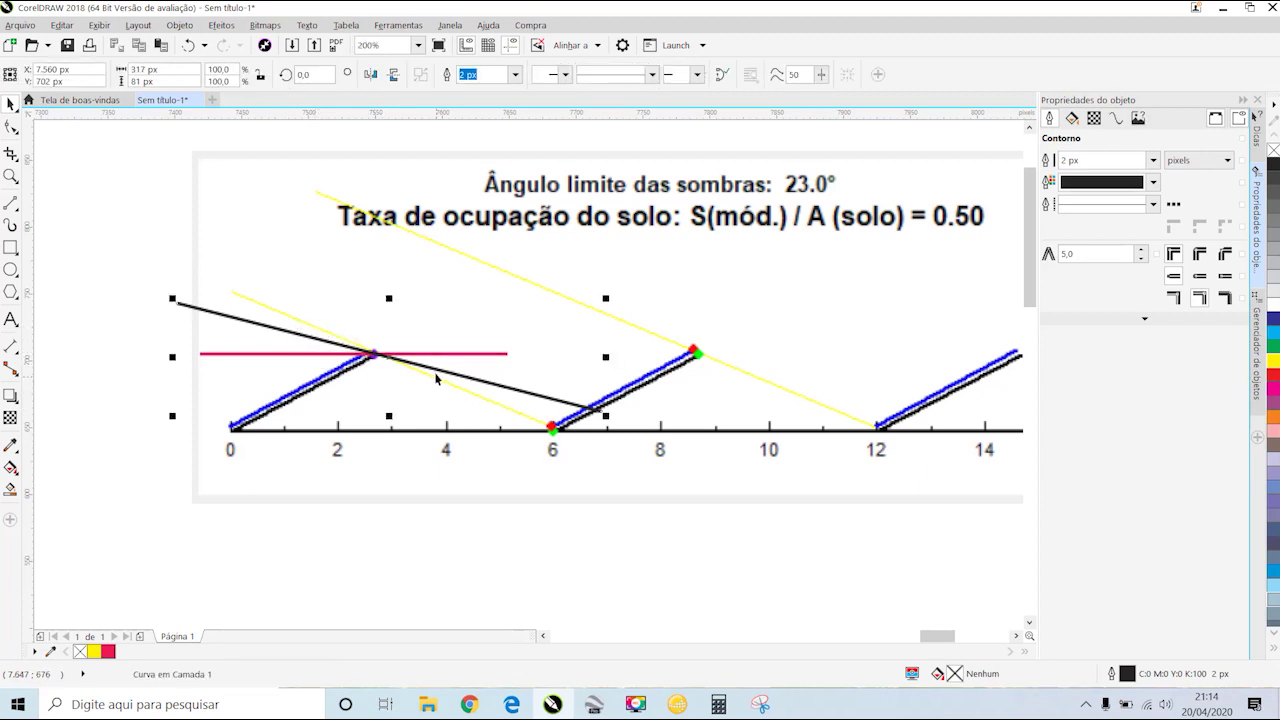
click(497, 381)
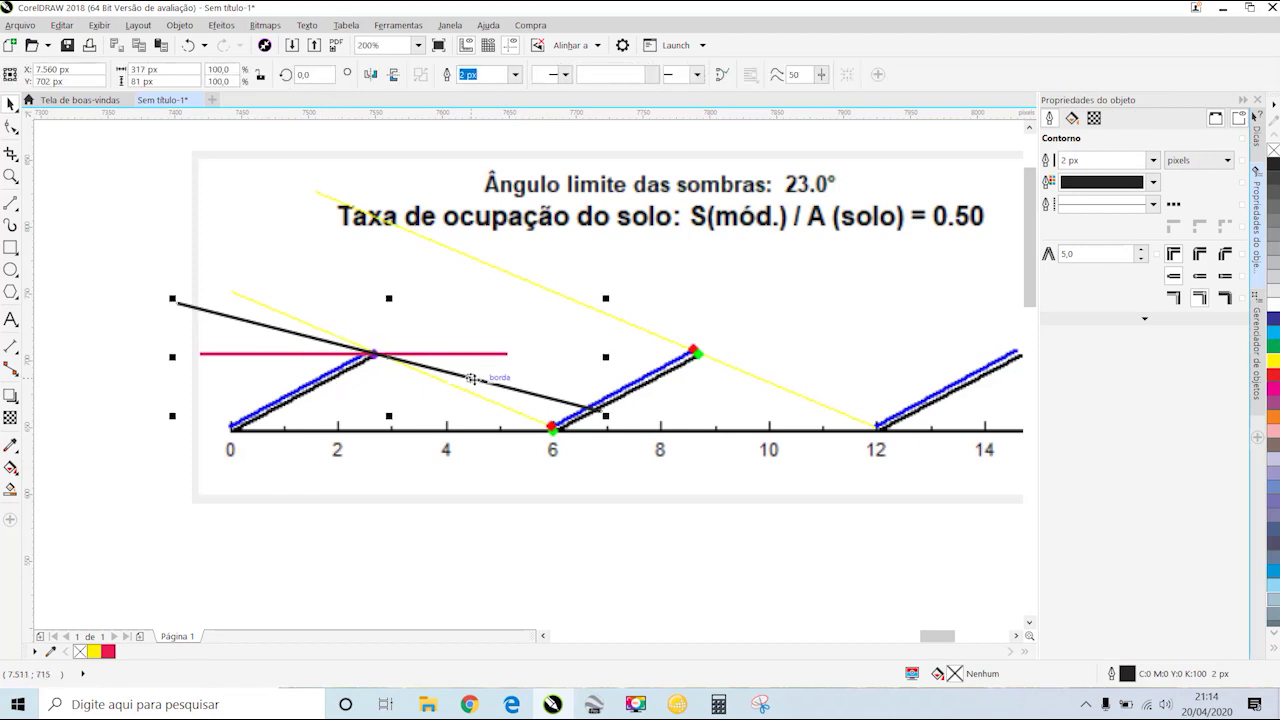
drag(590, 402, 600, 410)
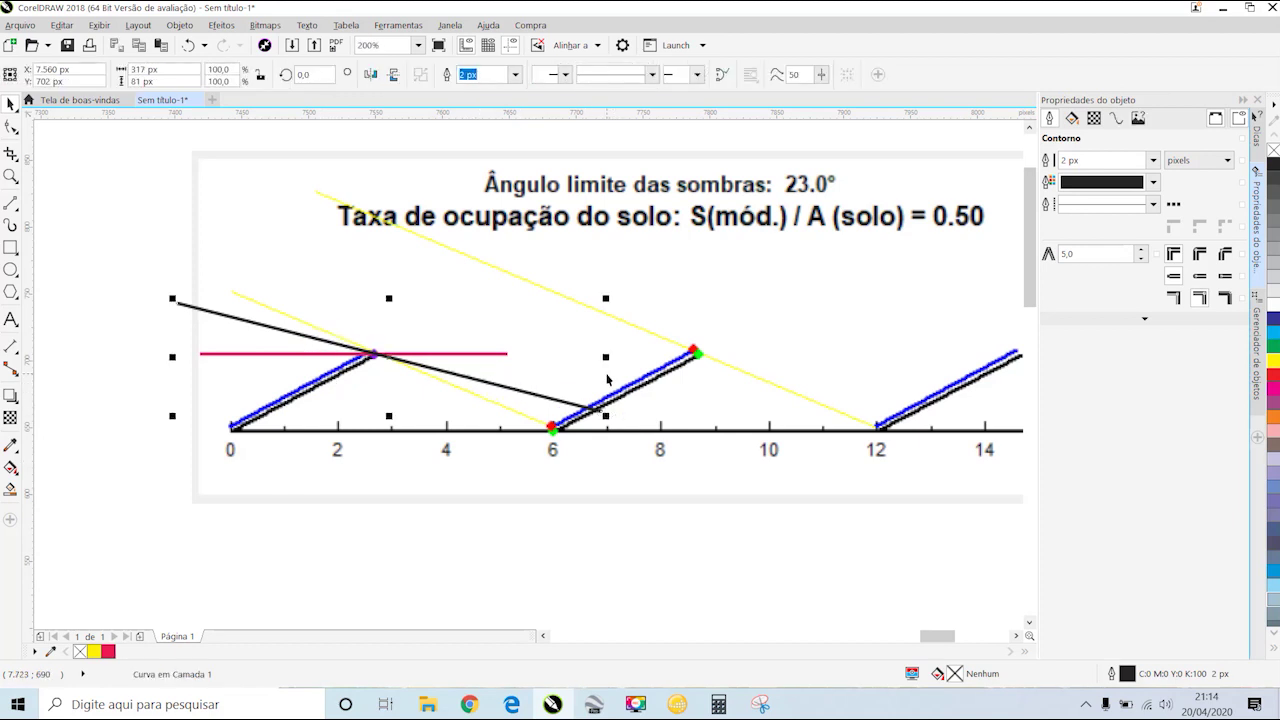
click(500, 384)
drag(609, 421, 603, 449)
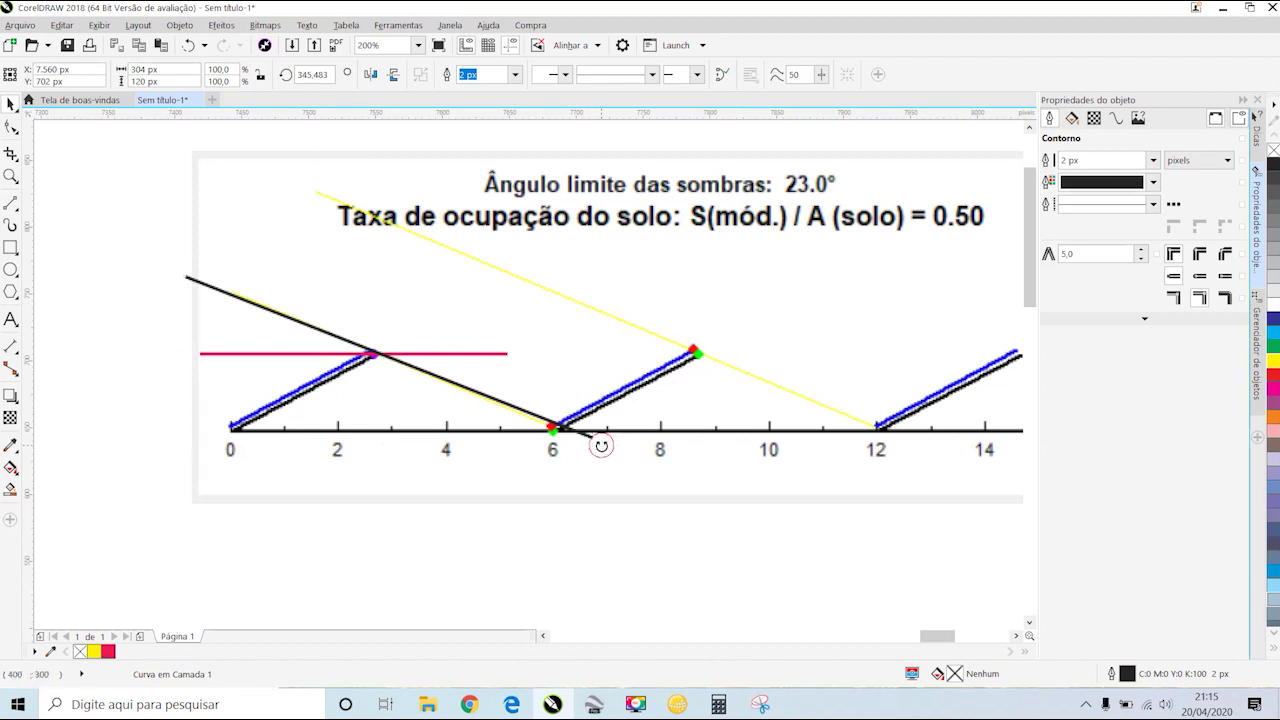
drag(598, 443, 563, 504)
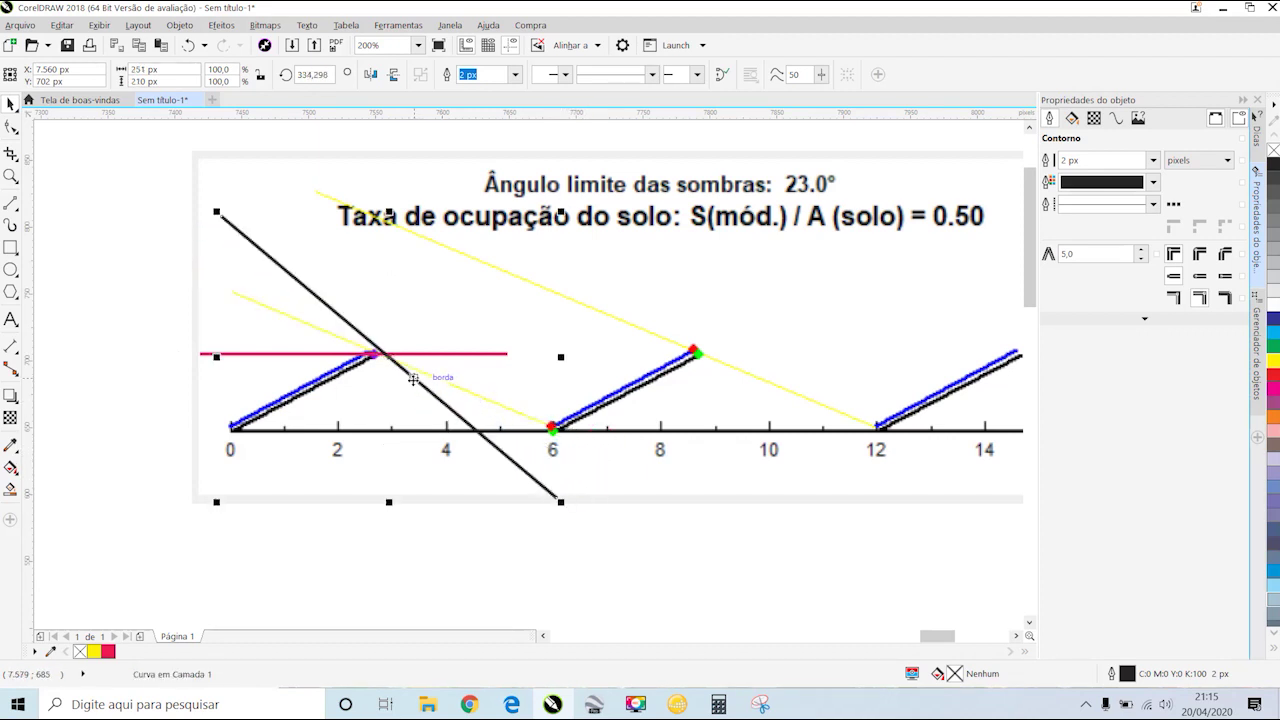
drag(414, 377, 407, 378)
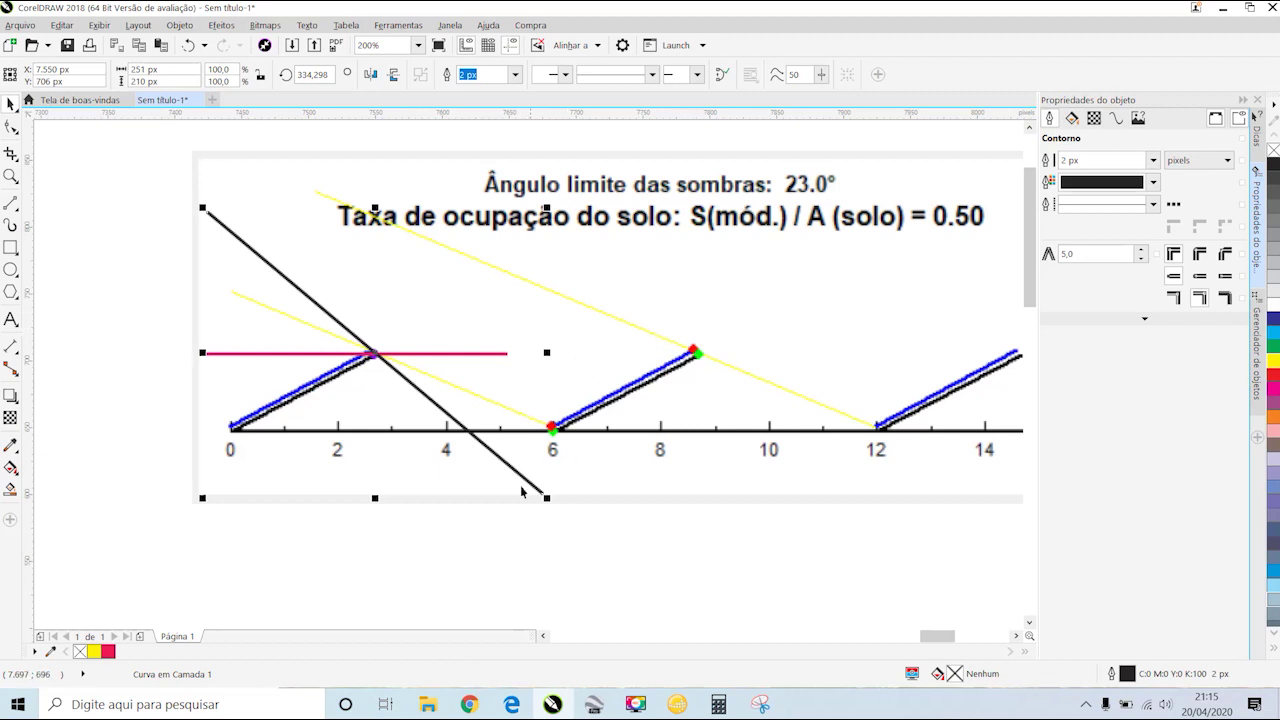
- Delete the black ray line and move the whole sun path sketch over to the shed diagram's first shed
key(Delete)
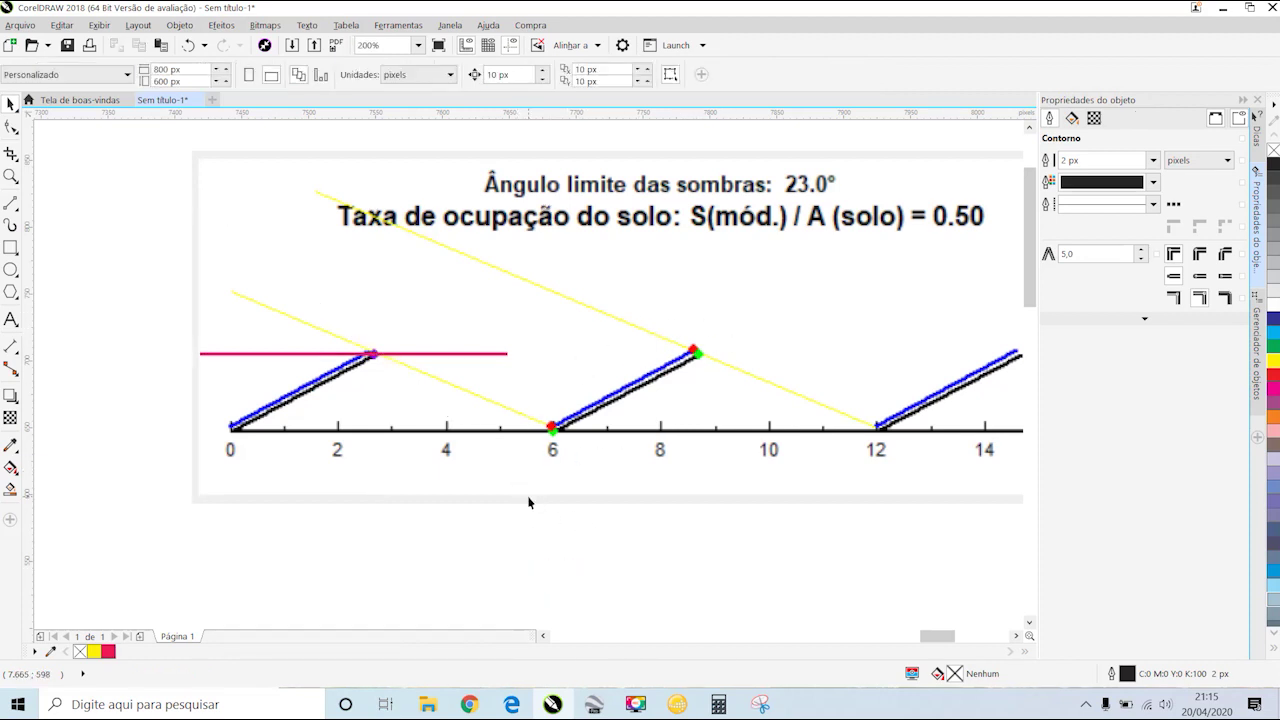
scroll(600, 520, down, 4)
scroll(670, 425, up, 2)
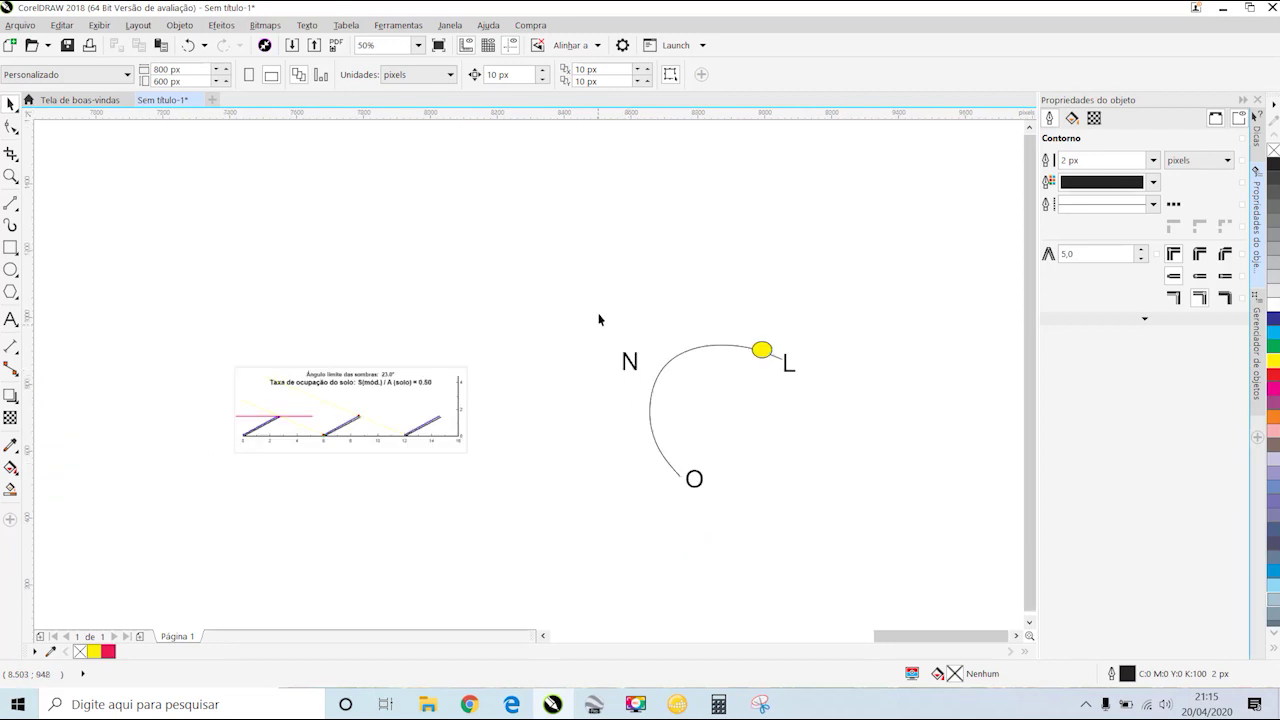
drag(599, 319, 857, 523)
drag(705, 418, 228, 431)
scroll(240, 440, up, 1)
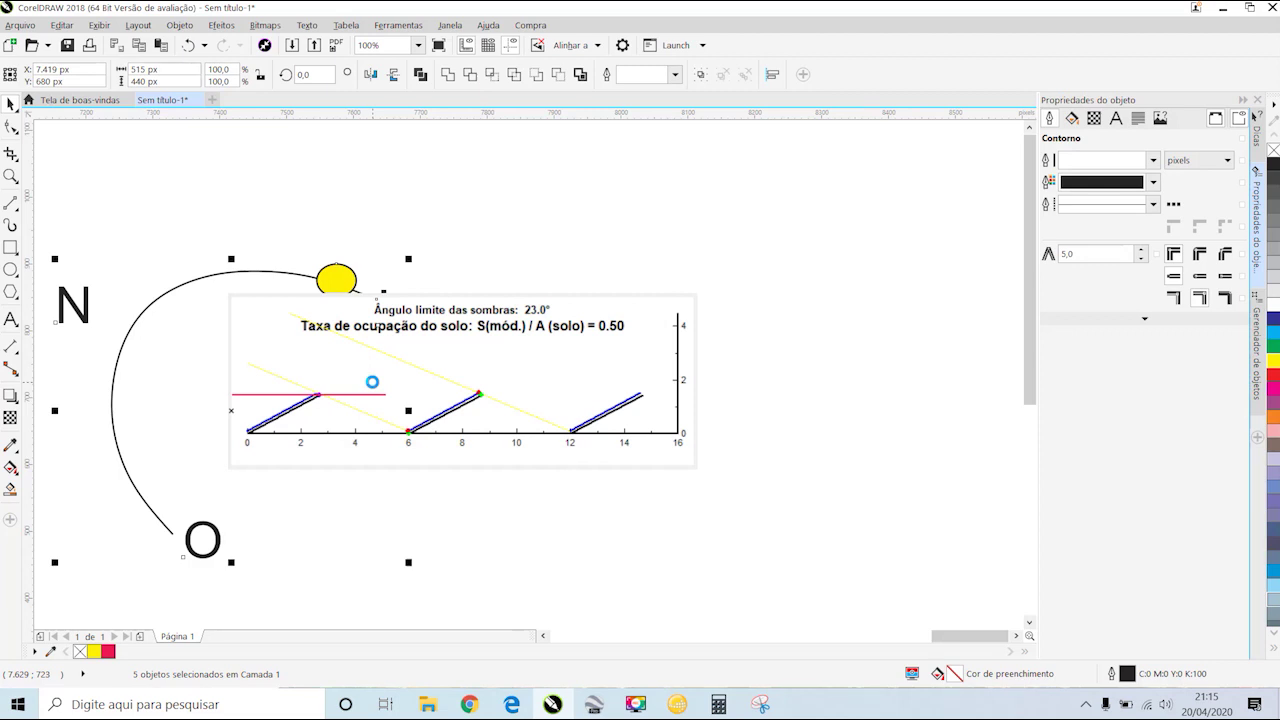
click(457, 243)
scroll(414, 437, up, 1)
scroll(446, 356, down, 1)
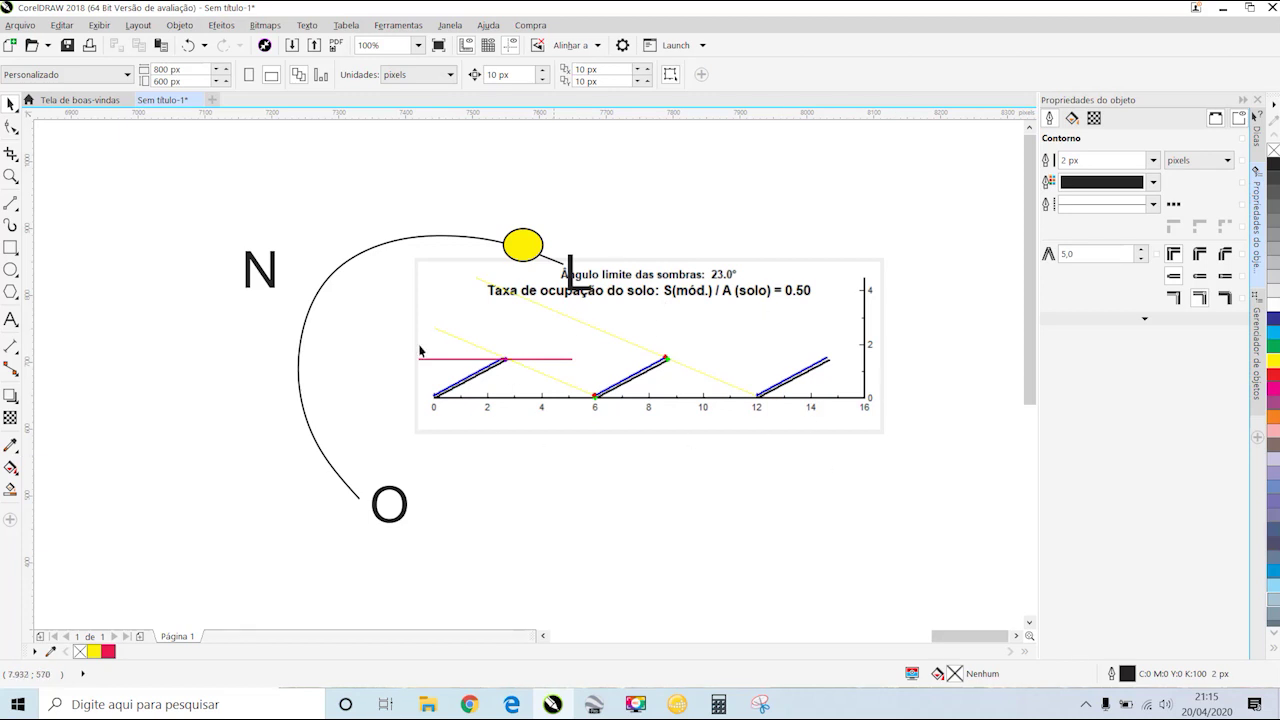
- Move the yellow sun along its path to just beside the letter N and deselect it
click(536, 259)
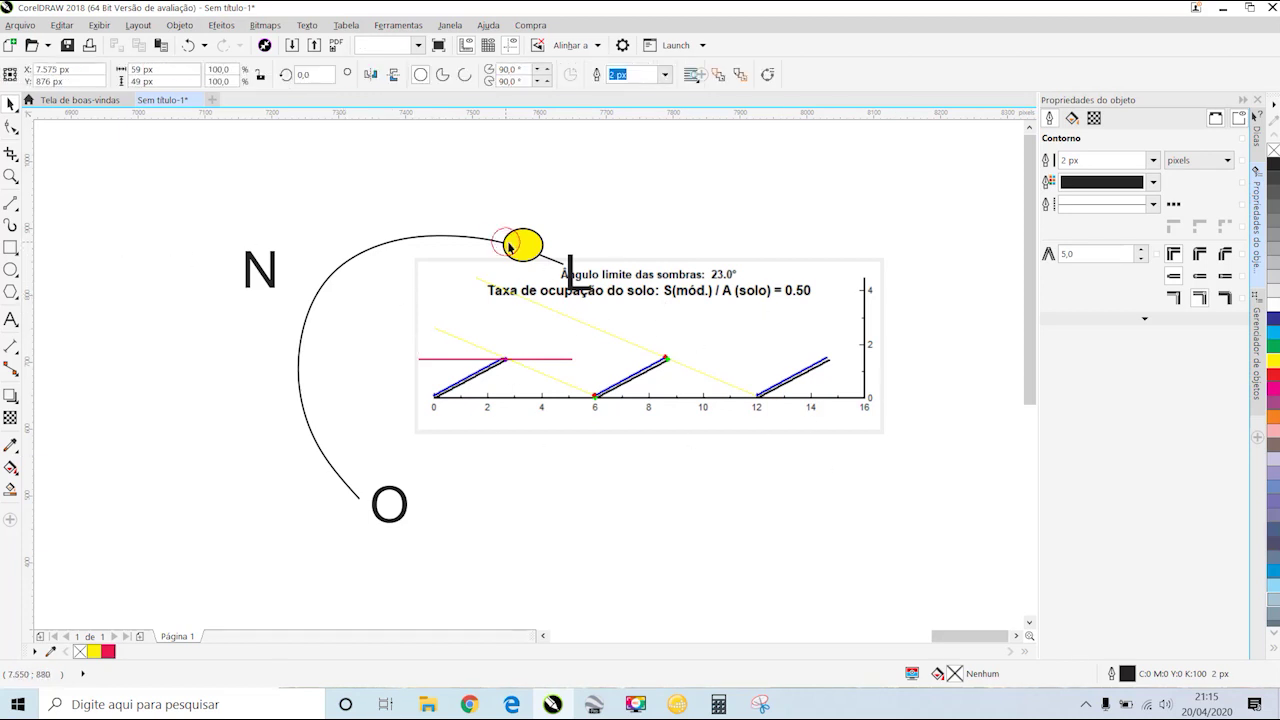
drag(530, 257, 316, 299)
click(349, 357)
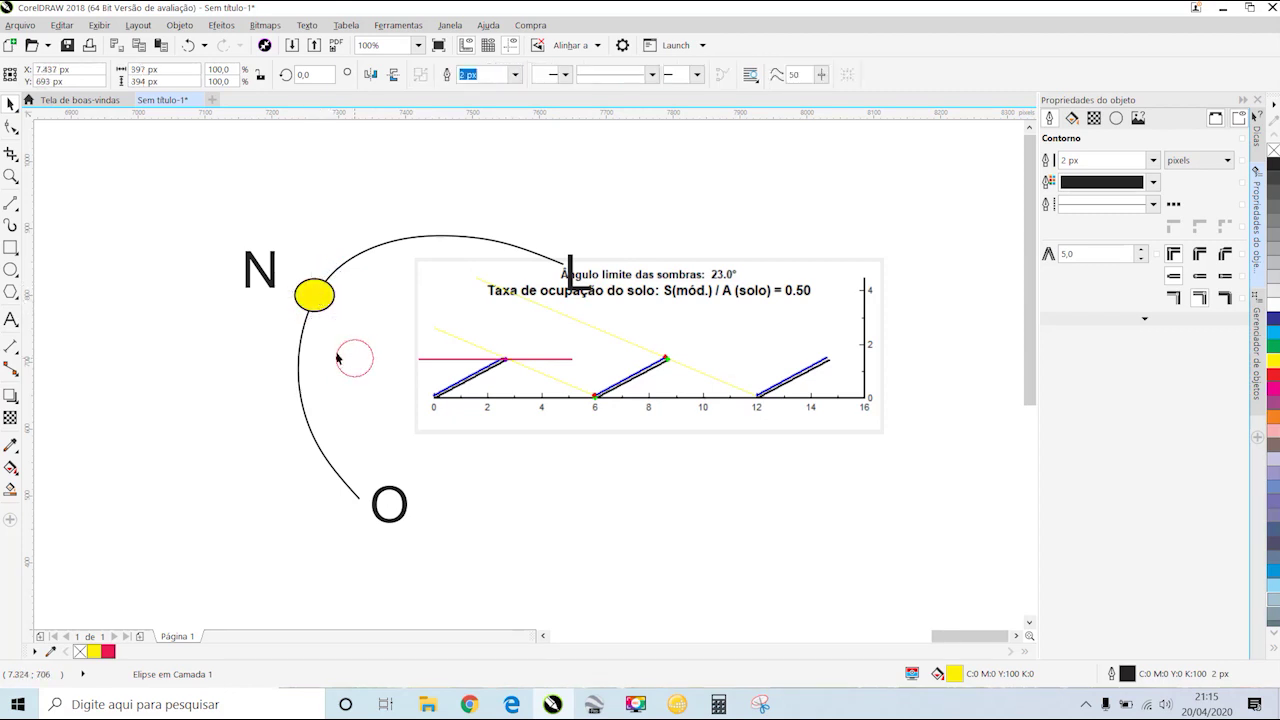
click(280, 329)
click(256, 423)
- Draw a straight ray from the sun through the first shed's upper tip to the base of the second shed
click(11, 204)
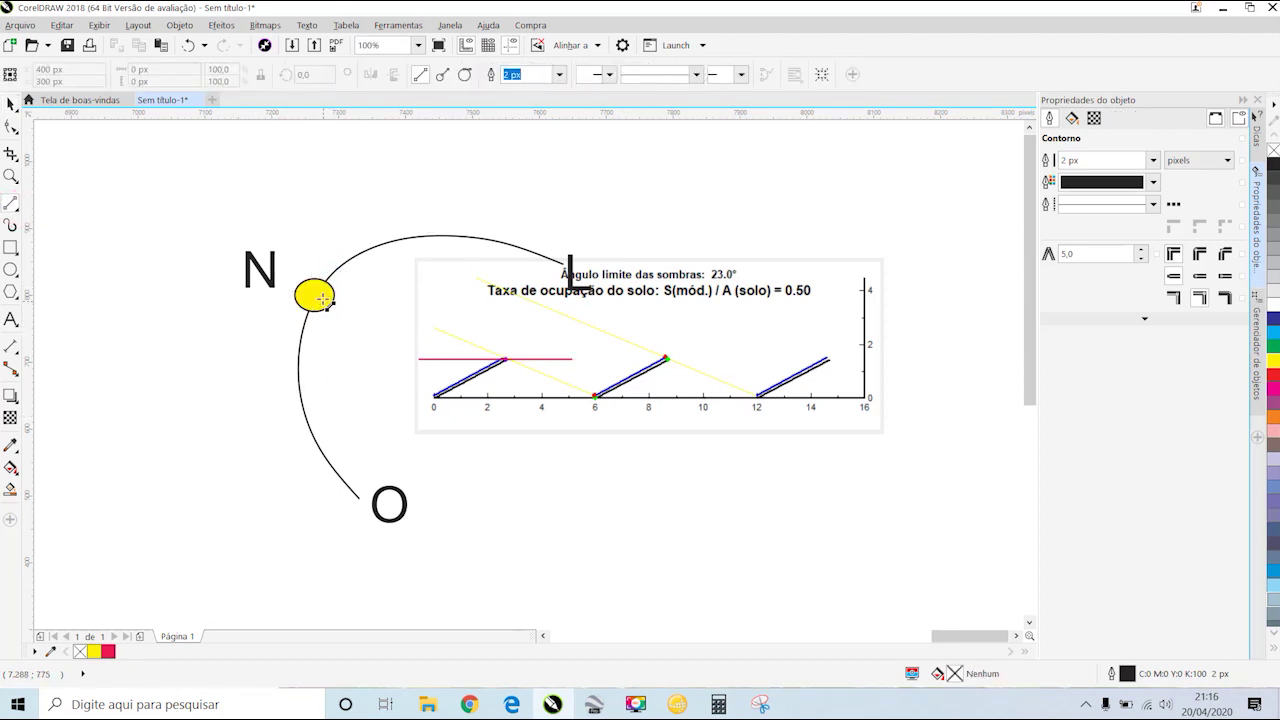
drag(333, 297, 624, 401)
scroll(509, 369, up, 2)
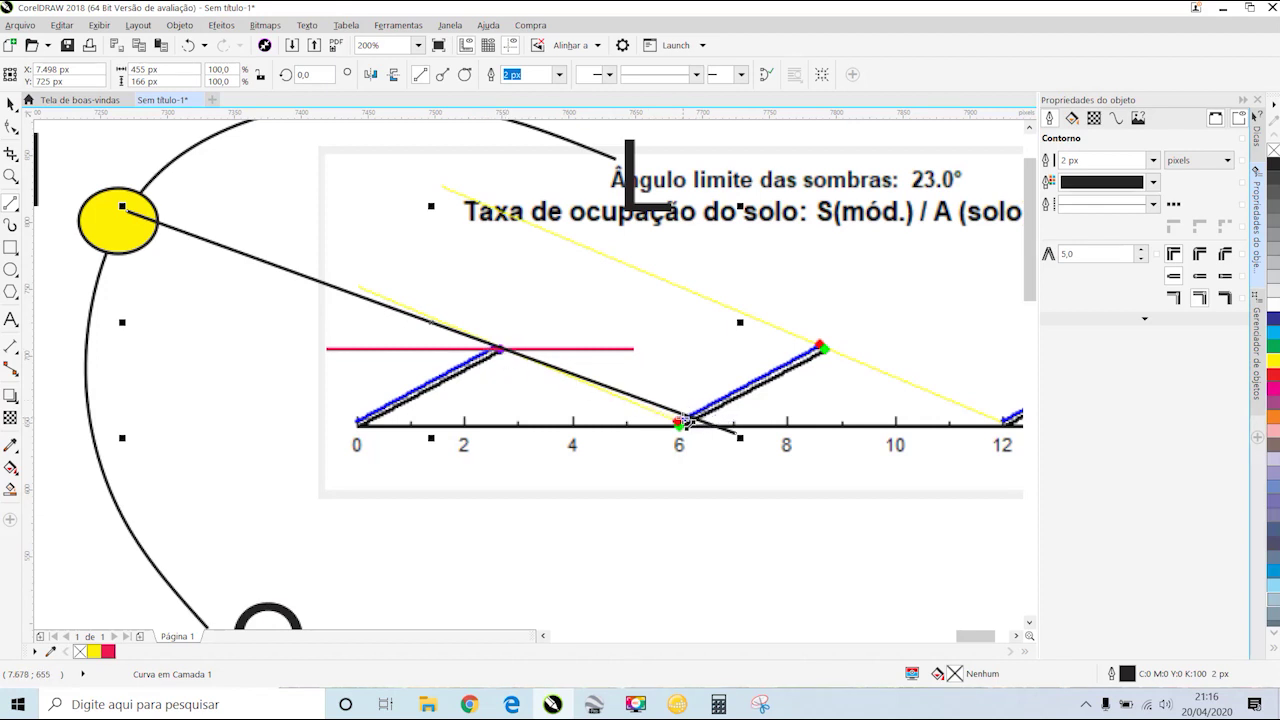
scroll(216, 338, down, 2)
click(10, 104)
click(329, 481)
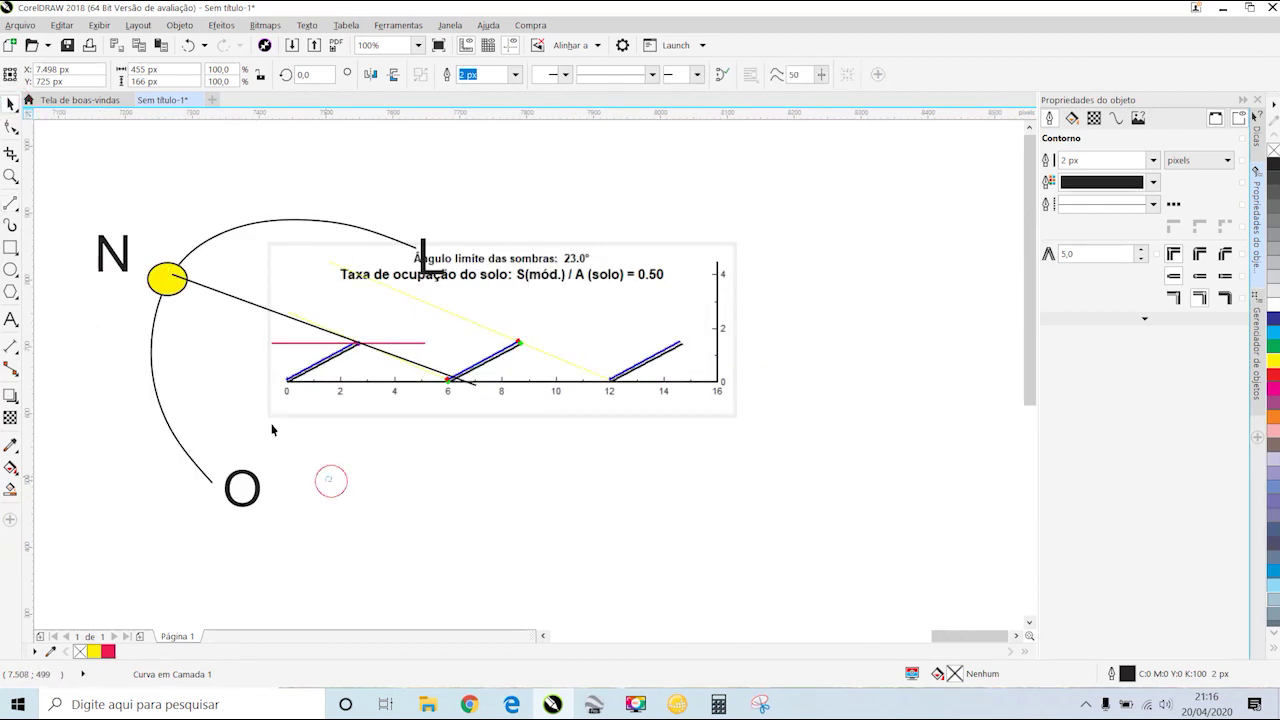
- Move the sun higher along its path and rotate the ray to about 336.0°, realigning it with the sun and the first shed's tip
click(170, 280)
drag(197, 272, 254, 220)
click(258, 312)
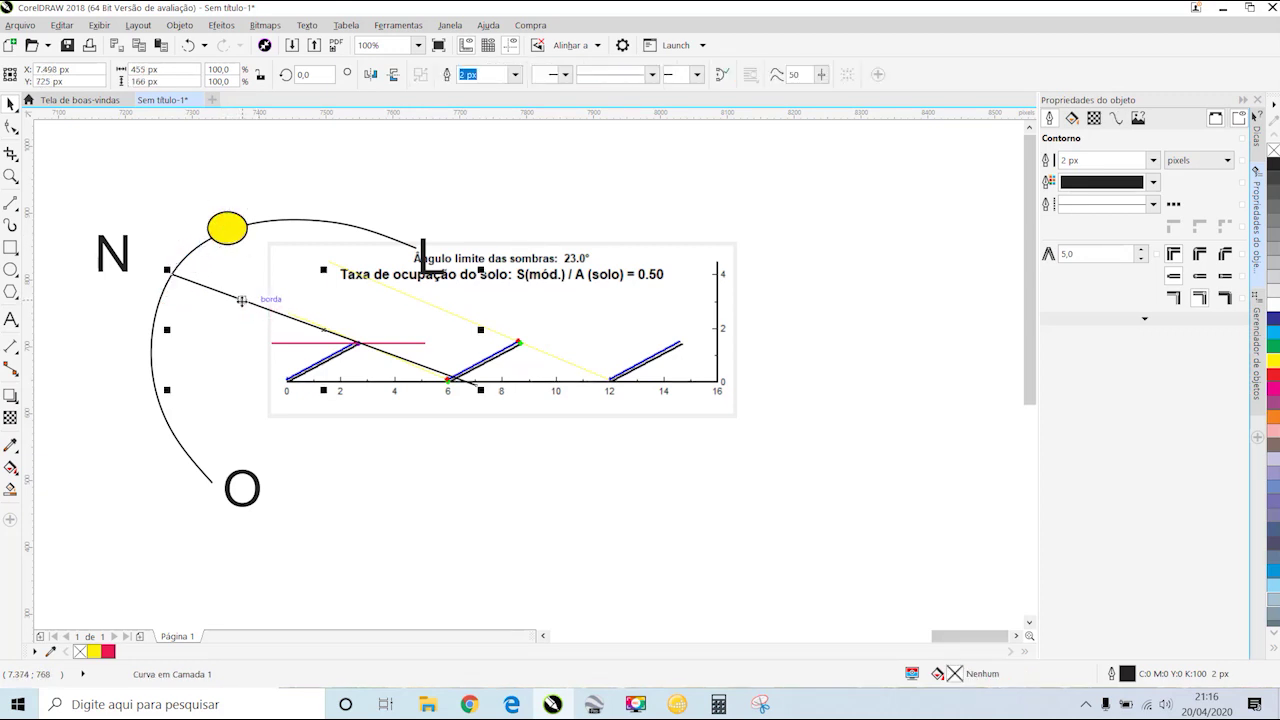
click(245, 300)
drag(484, 394, 451, 457)
click(364, 374)
drag(365, 371, 380, 367)
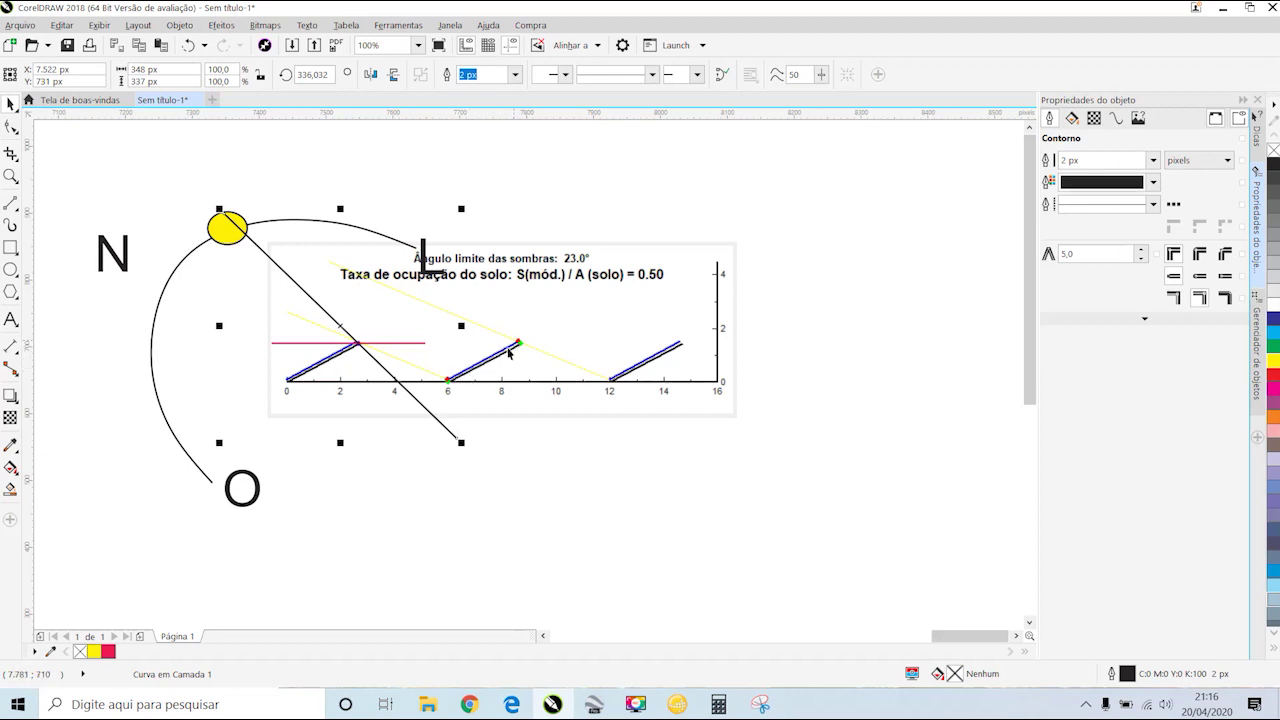
click(503, 469)
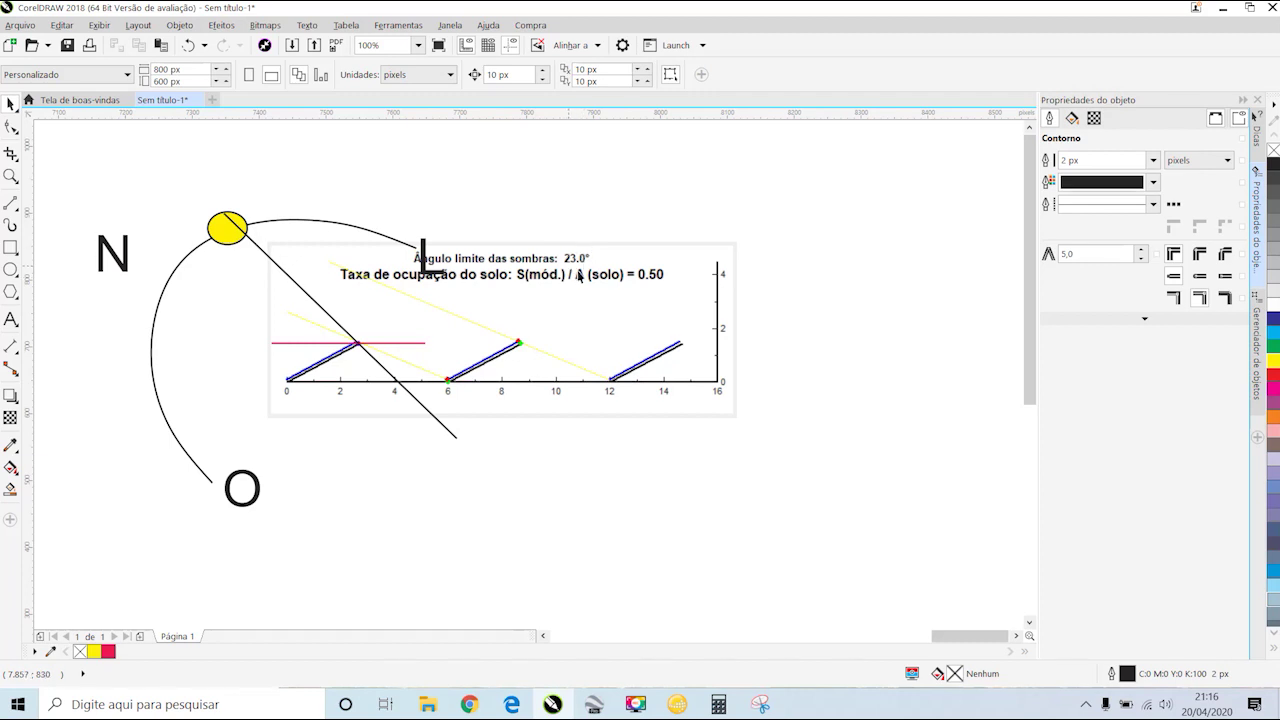
click(380, 364)
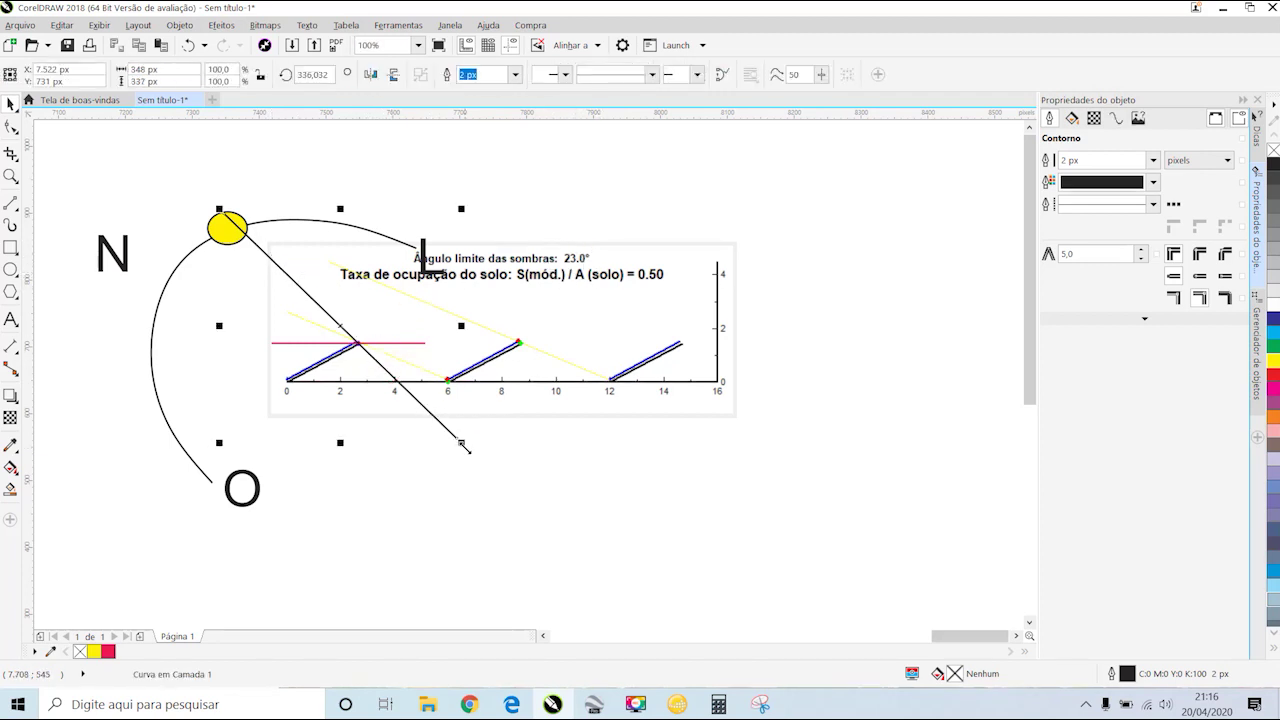
click(428, 413)
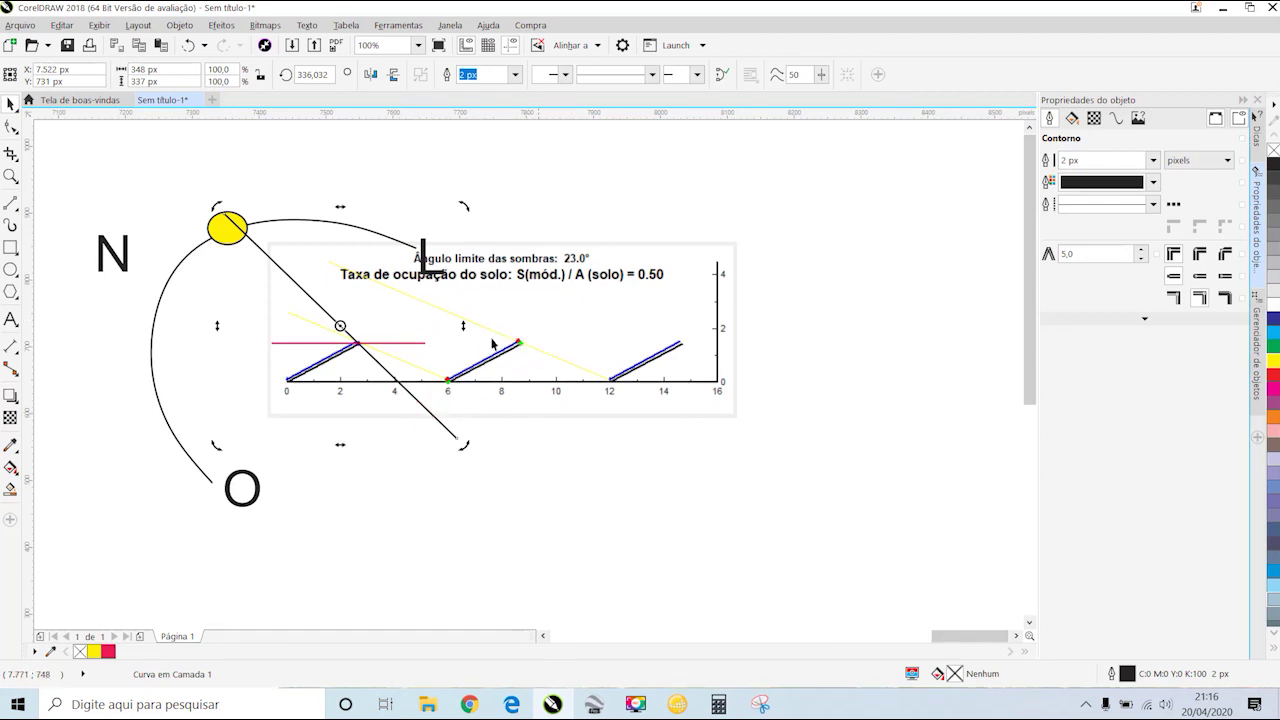
- Switch to PVsyst, examine the sheds' mutual shading graph and close the sheds optimisation tool
click(677, 706)
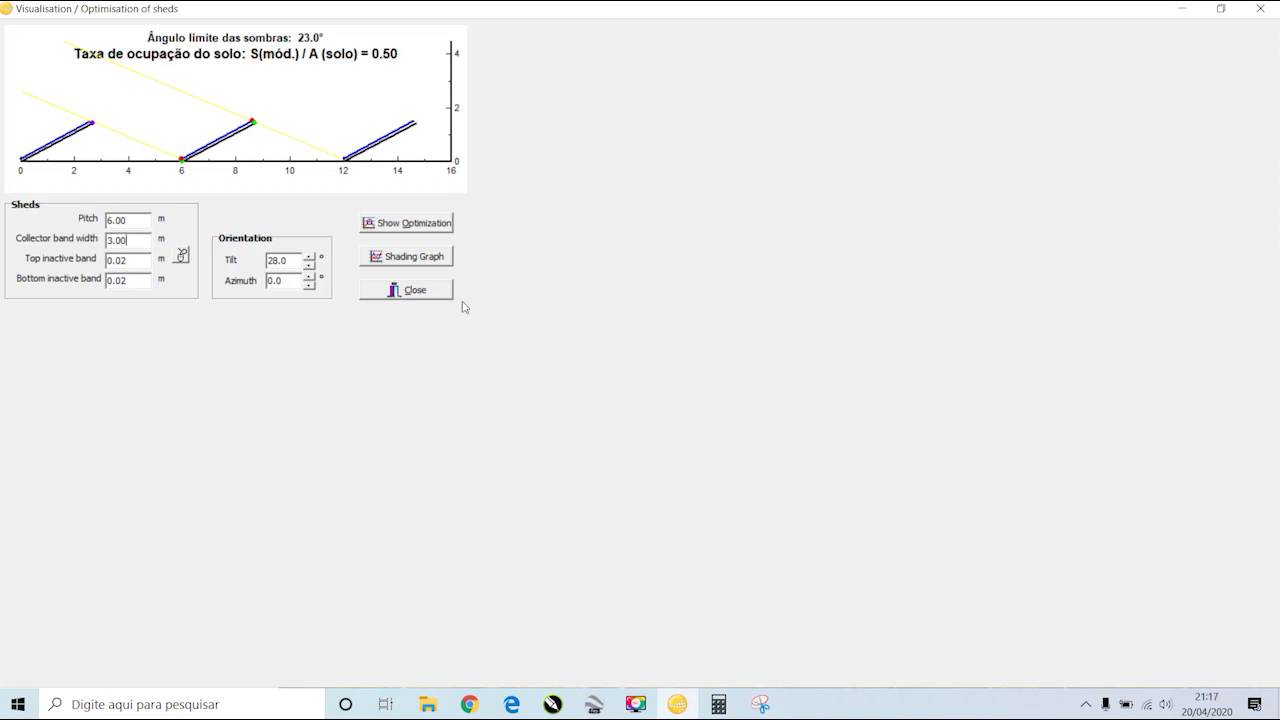
click(410, 257)
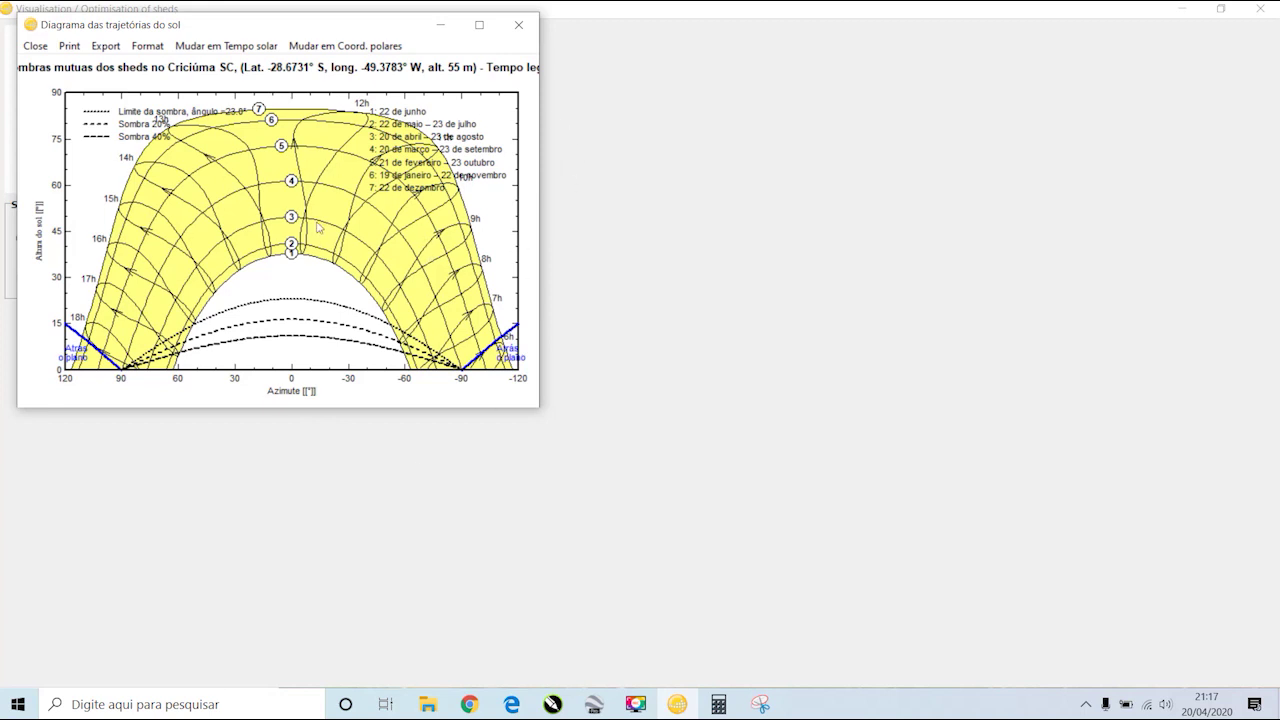
click(519, 25)
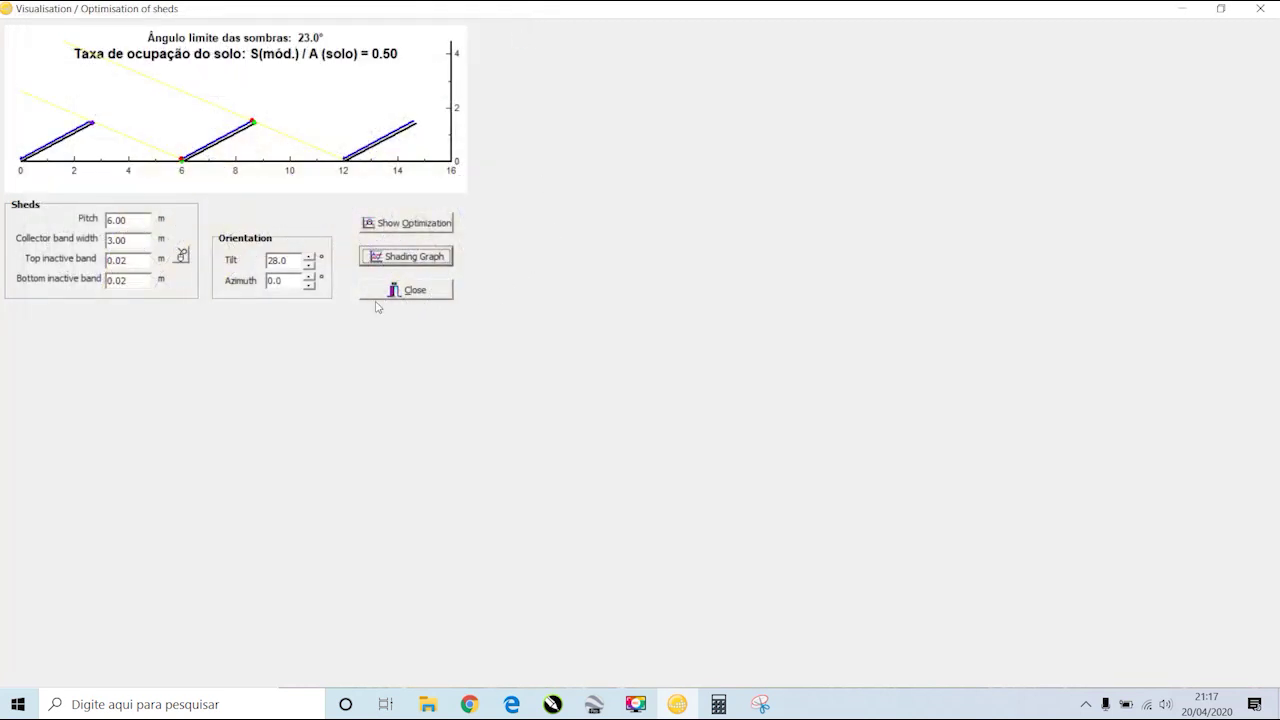
click(414, 291)
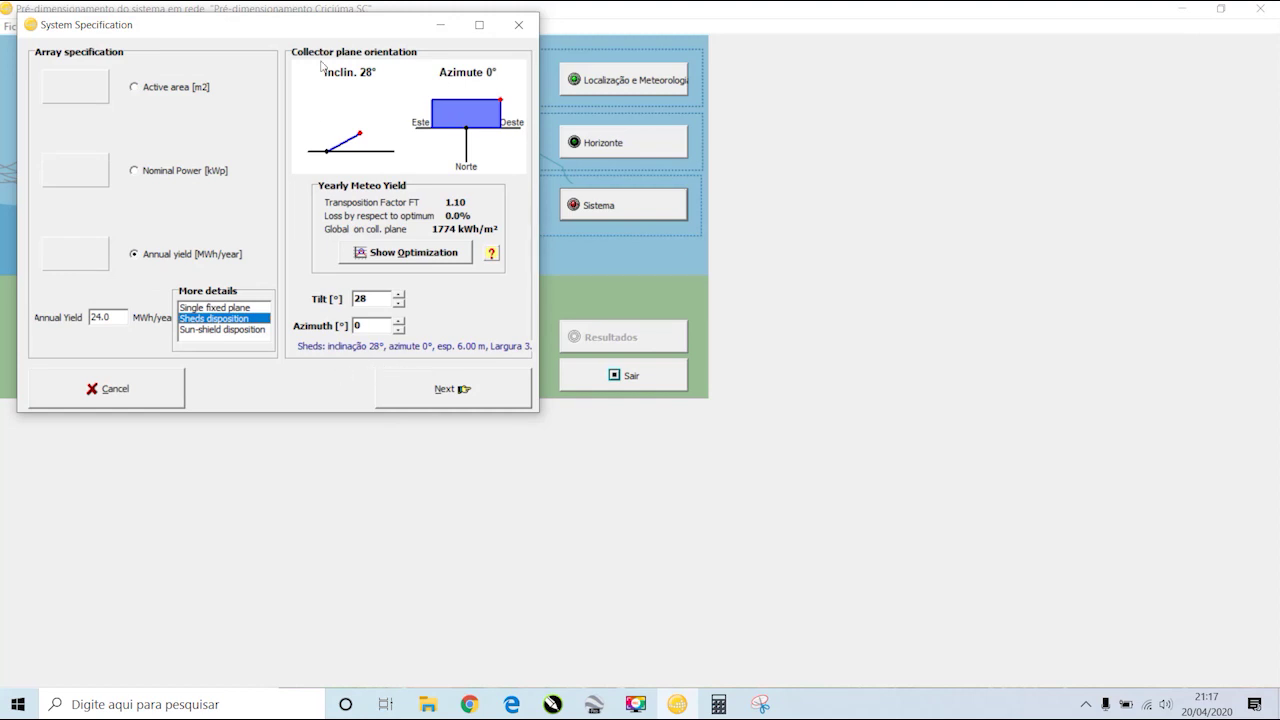
- Maximise the System Specification window, check the annual yield, tilt and azimuth, and continue to the module and mounting options
click(479, 24)
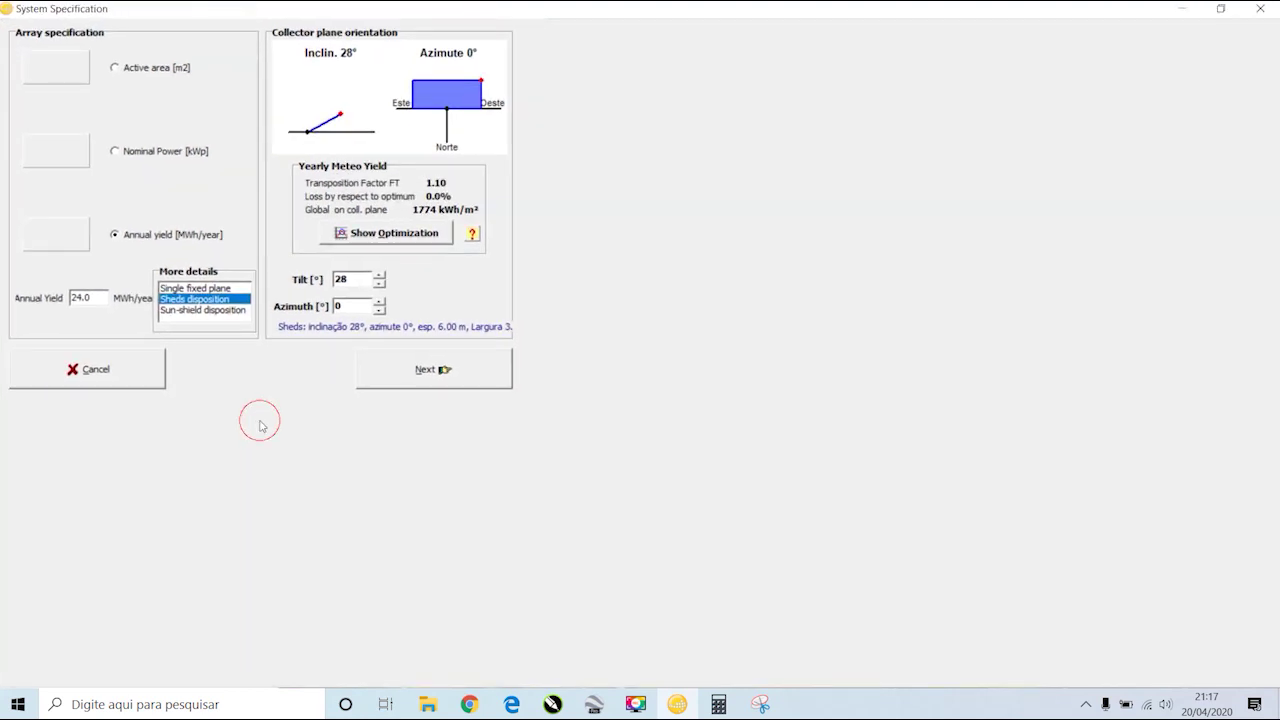
double_click(95, 298)
double_click(355, 280)
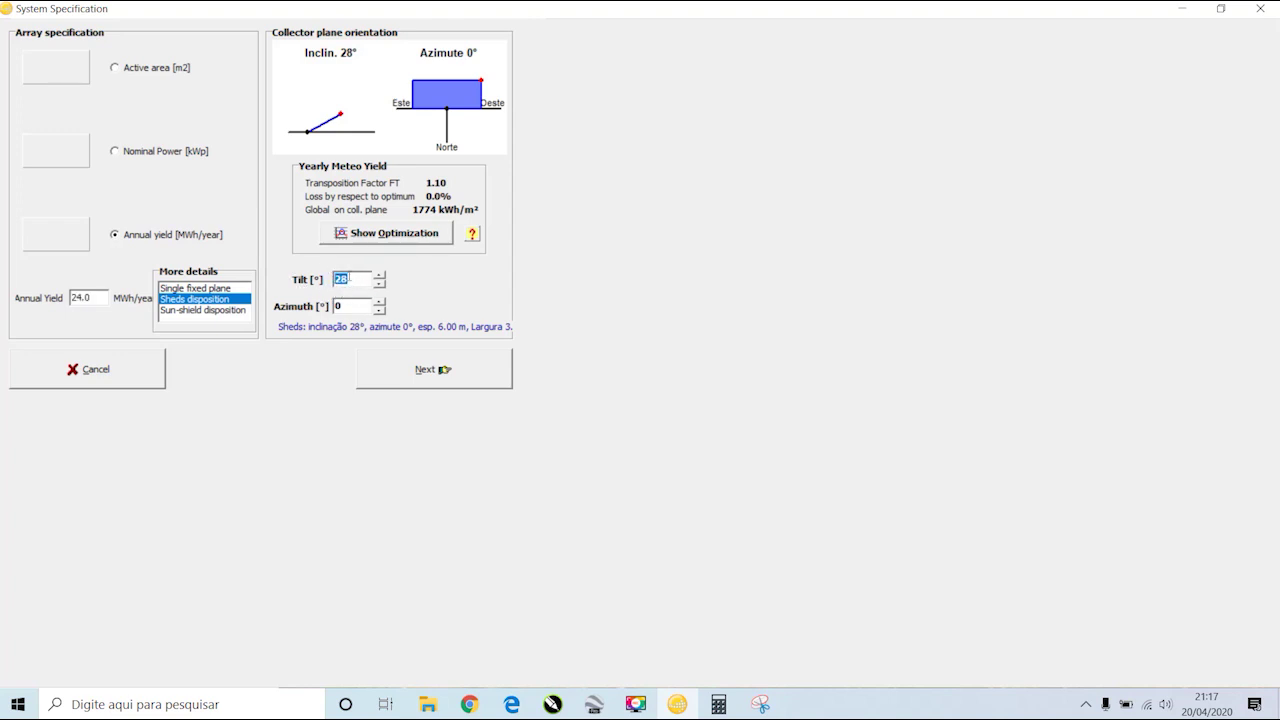
double_click(349, 306)
click(440, 380)
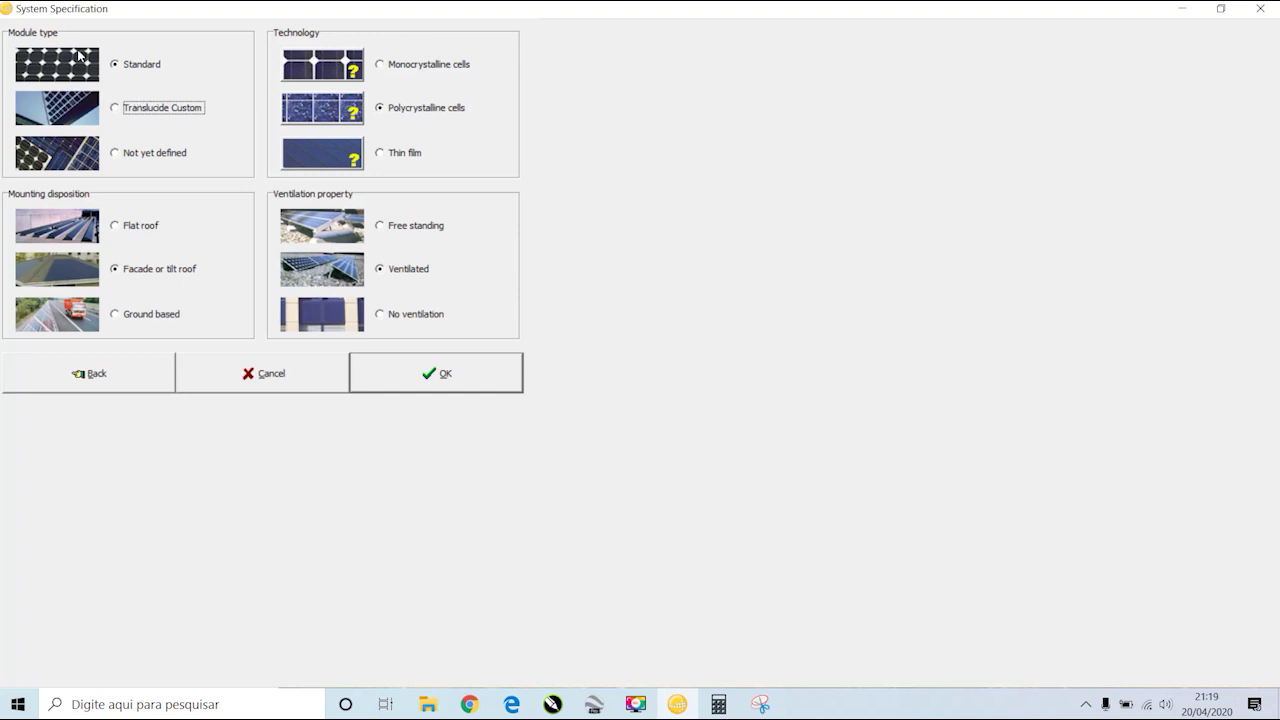
click(114, 108)
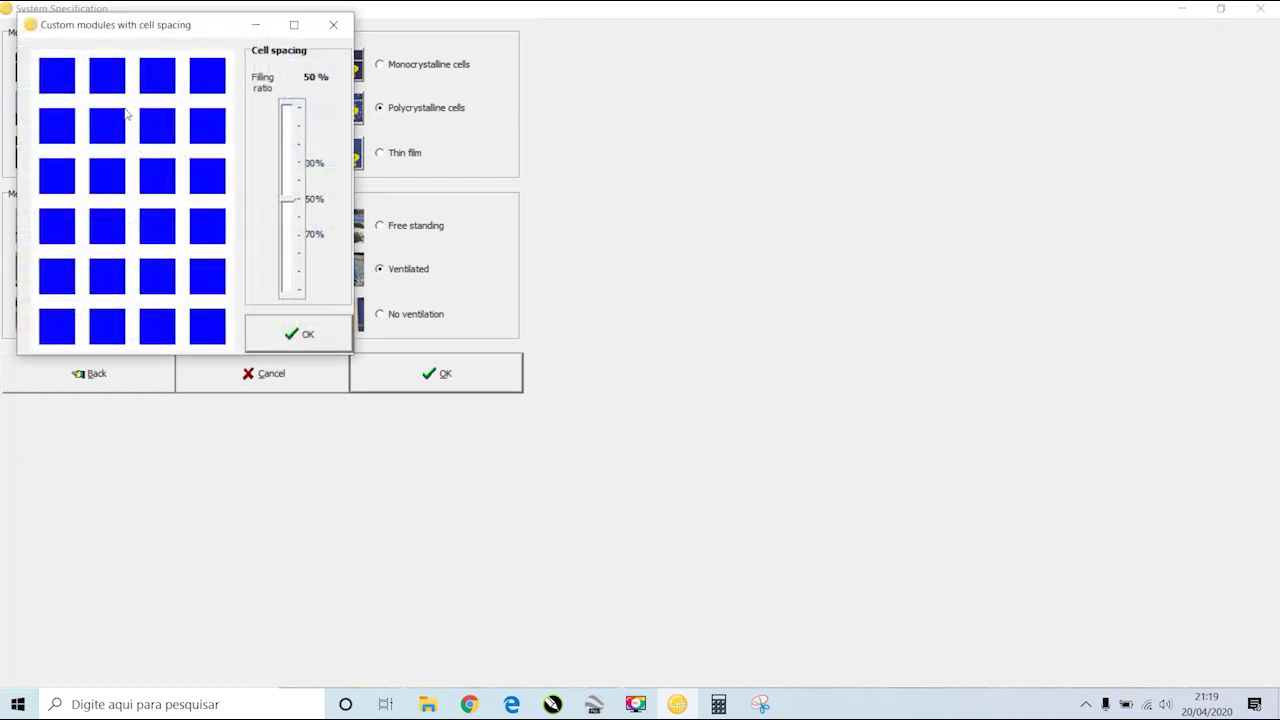
drag(283, 199, 288, 229)
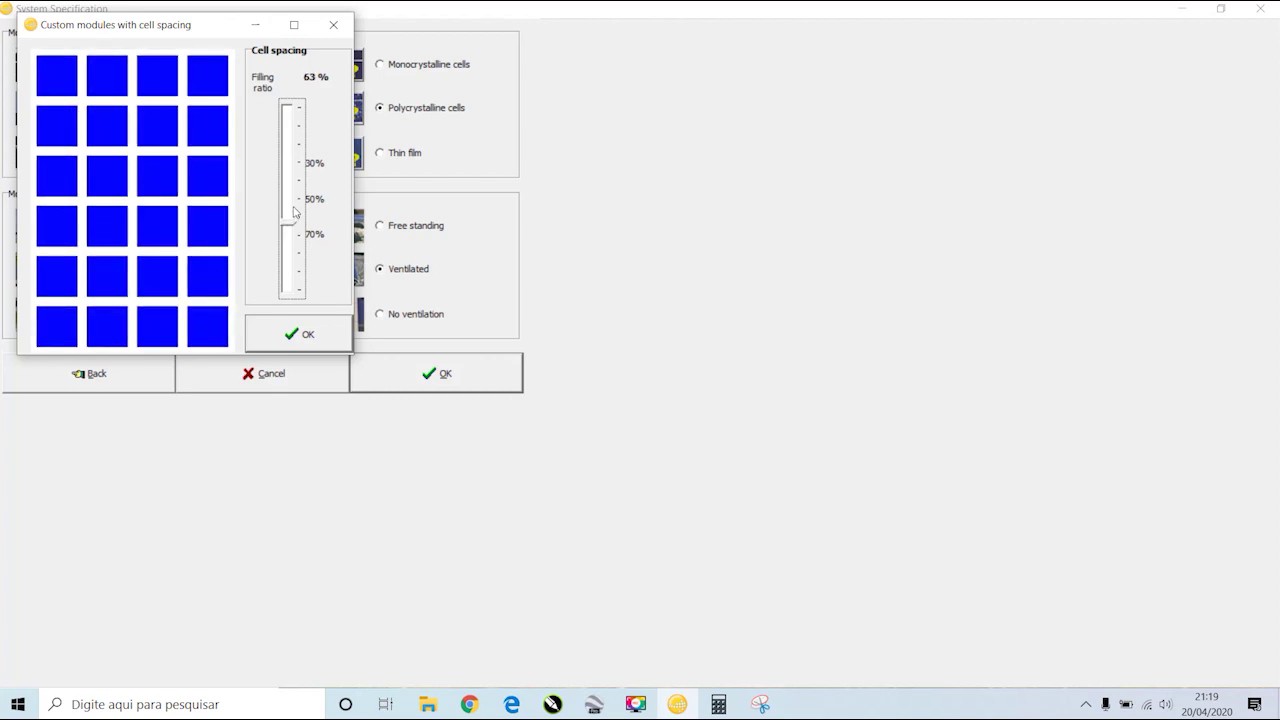
click(333, 24)
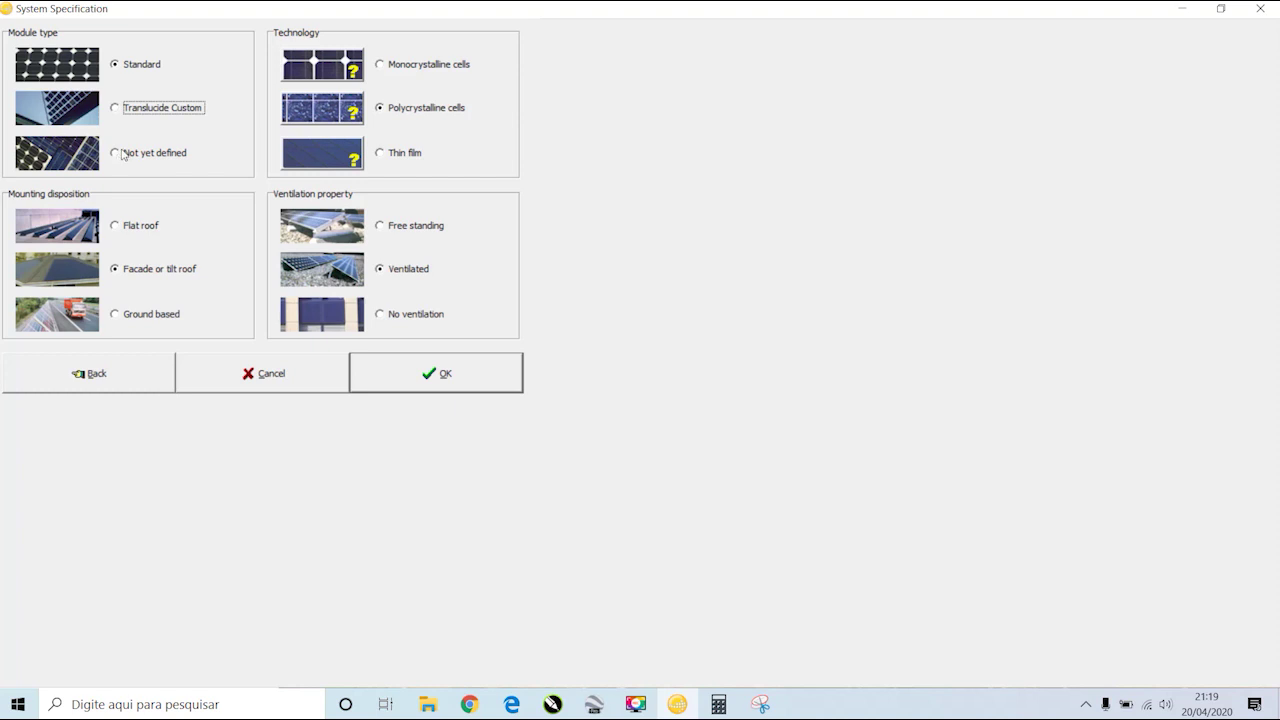
- Choose the Standard module type and set the mounting disposition to Ground based
click(116, 65)
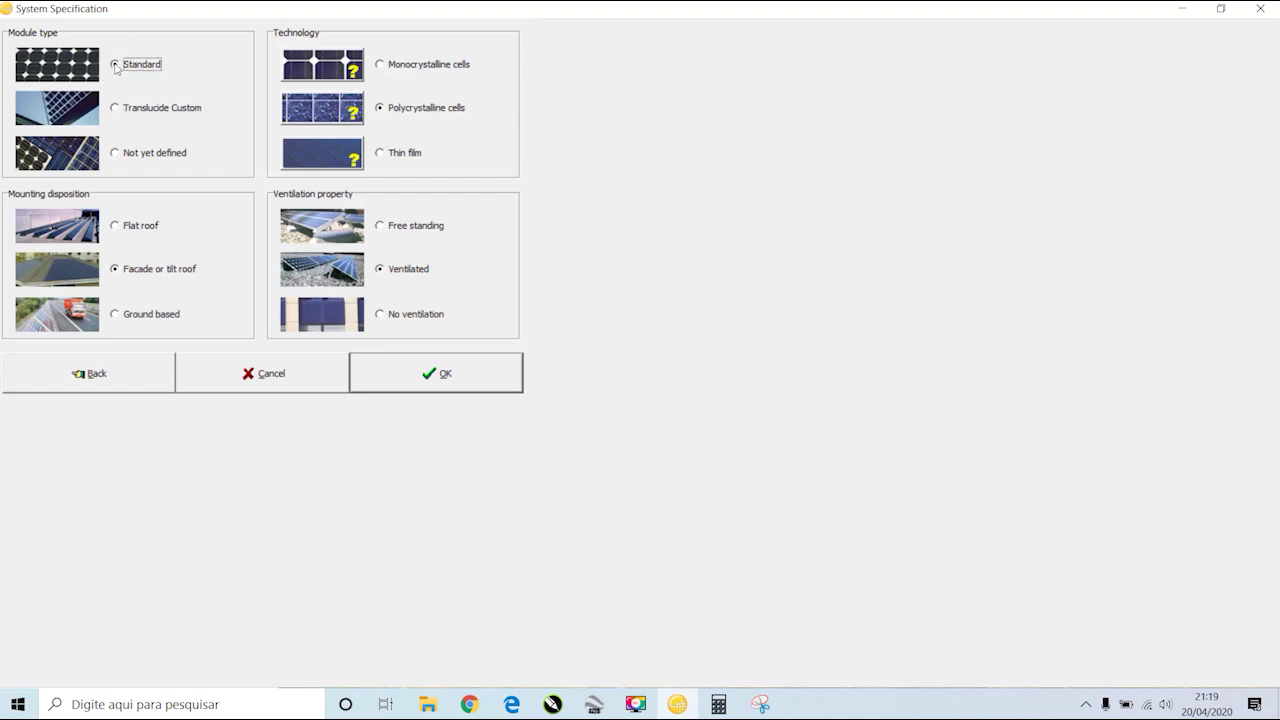
click(118, 226)
click(115, 270)
click(115, 318)
- Compare the help pictures of the three cell technologies and choose Polycrystalline cells
click(382, 67)
click(380, 109)
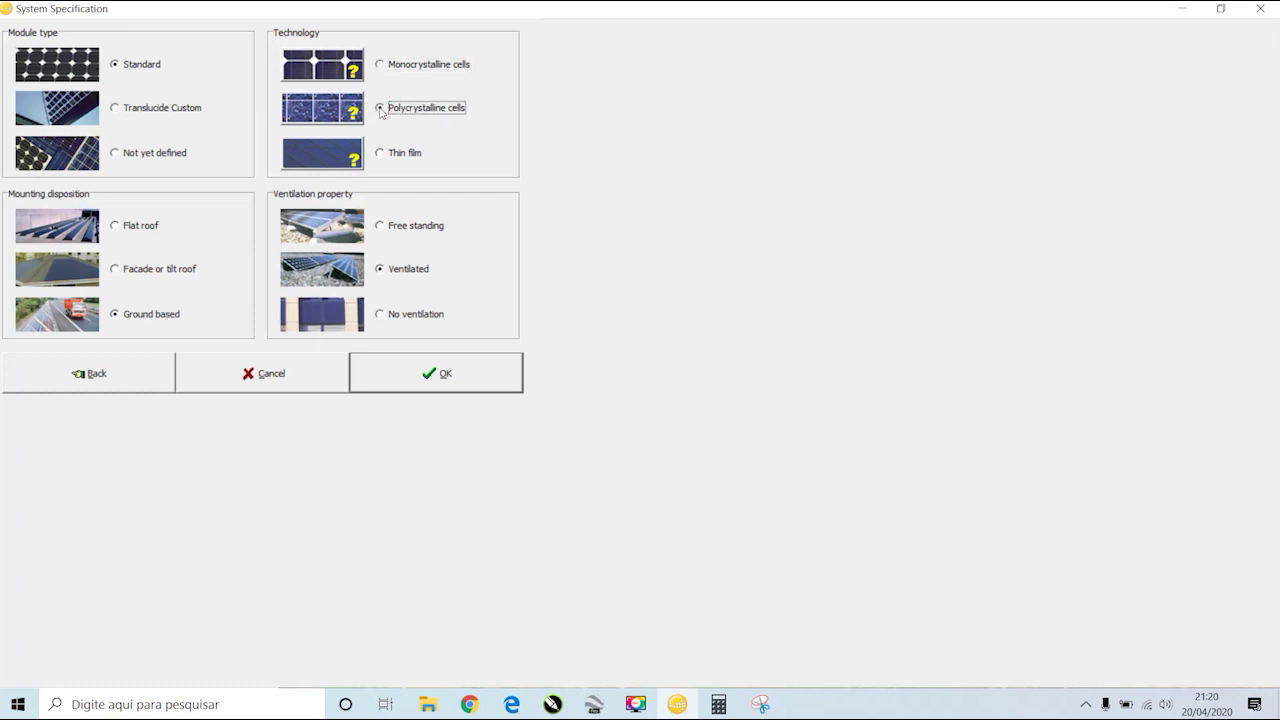
click(383, 156)
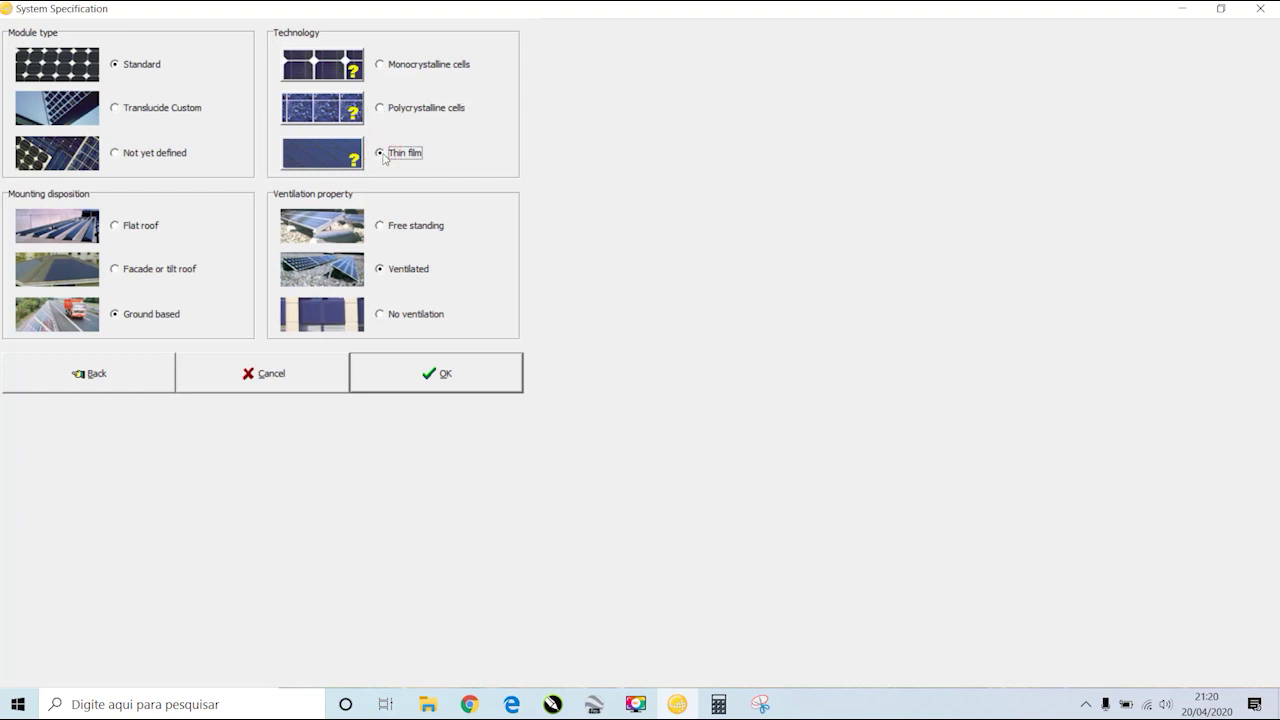
click(328, 74)
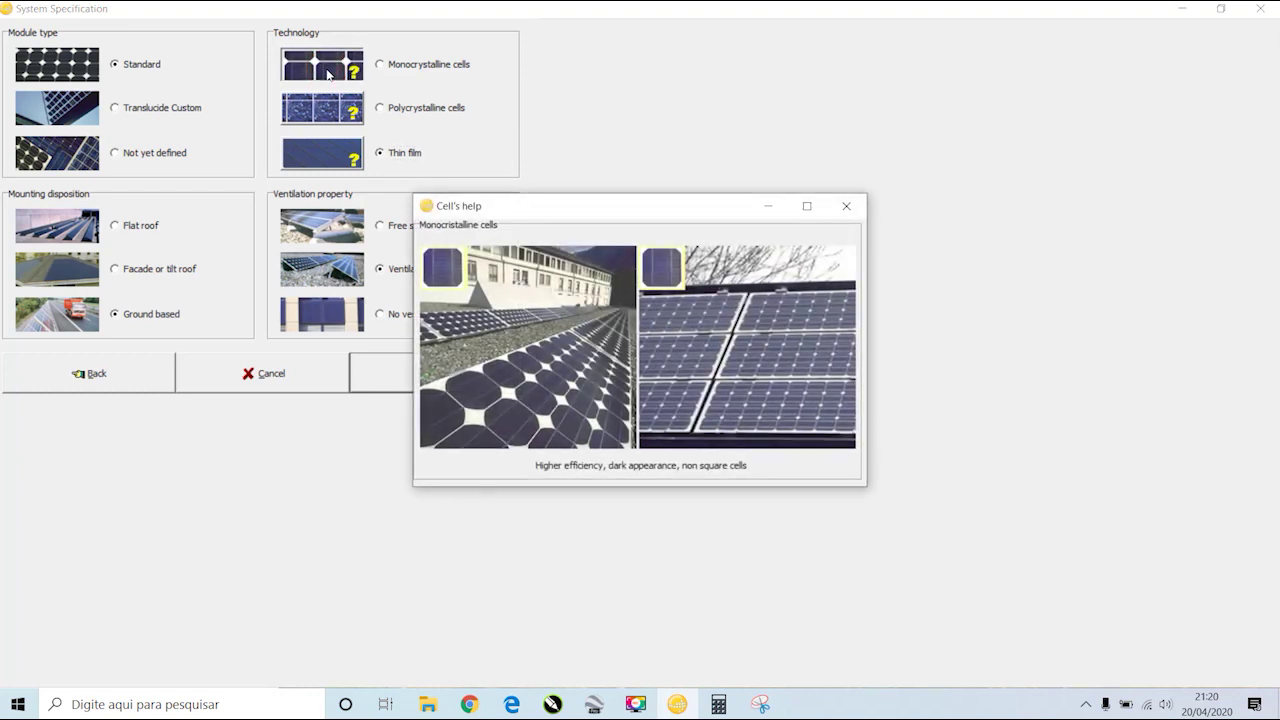
click(333, 110)
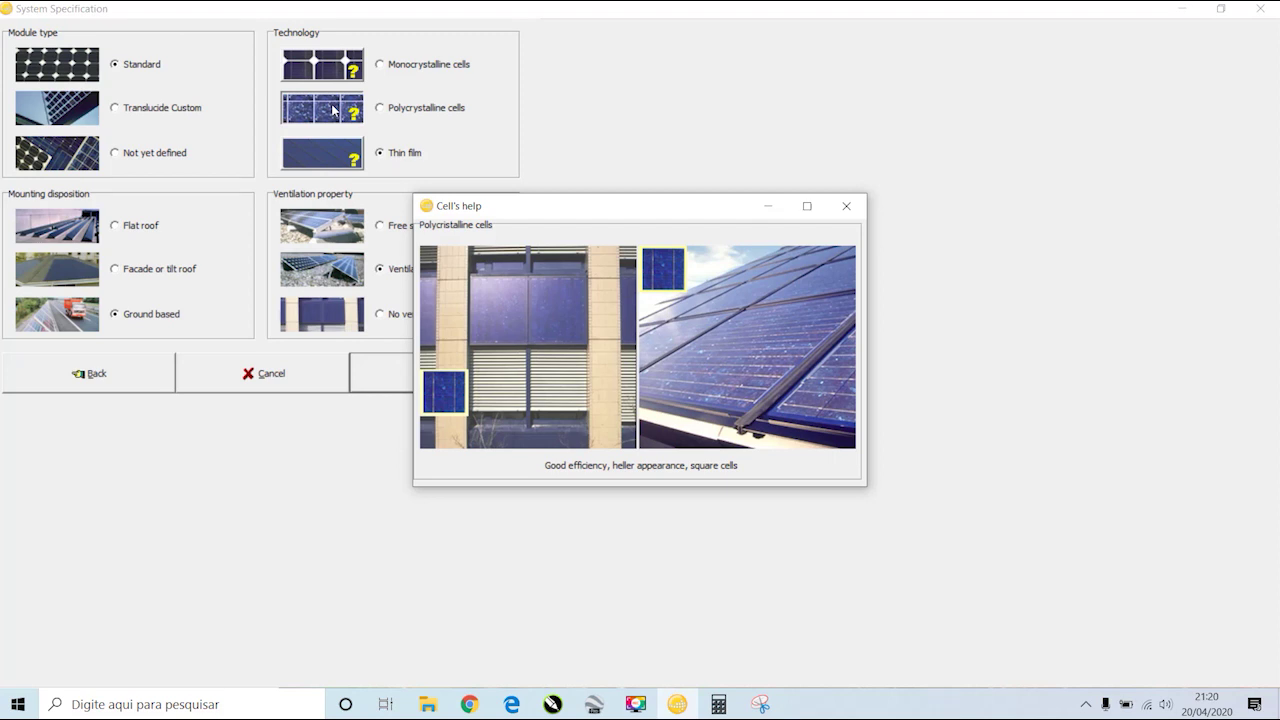
click(336, 155)
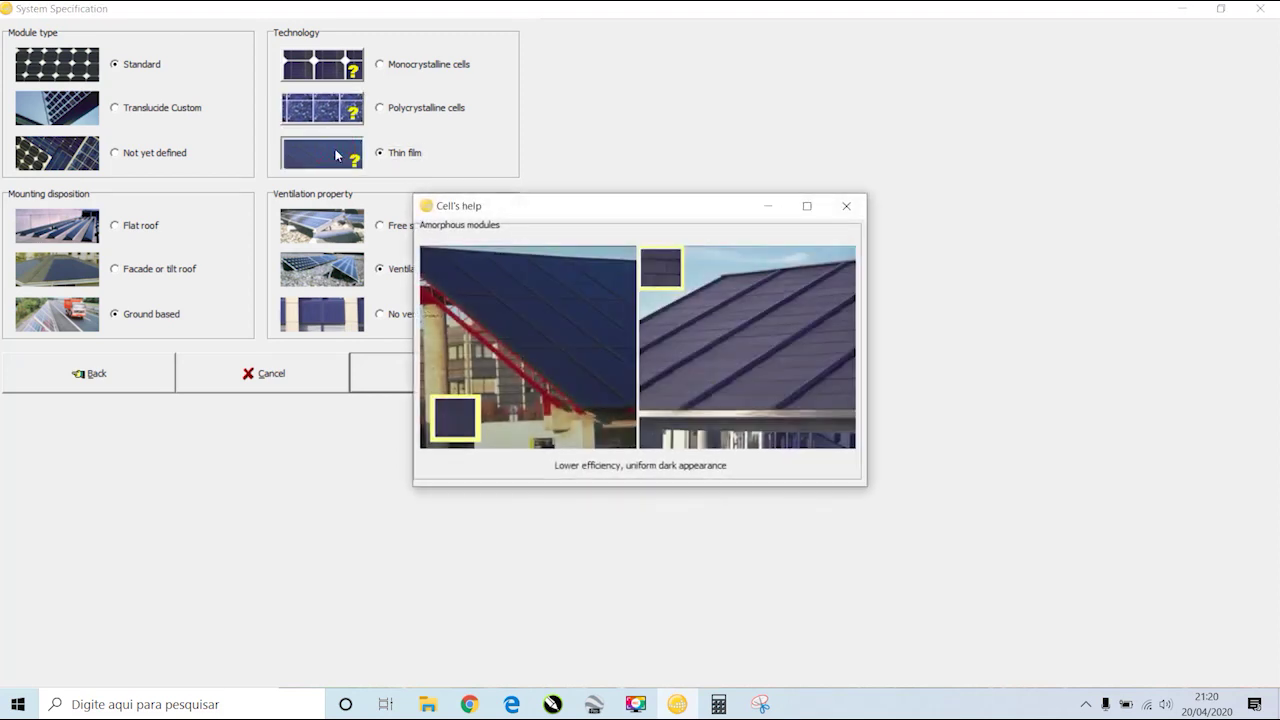
click(381, 108)
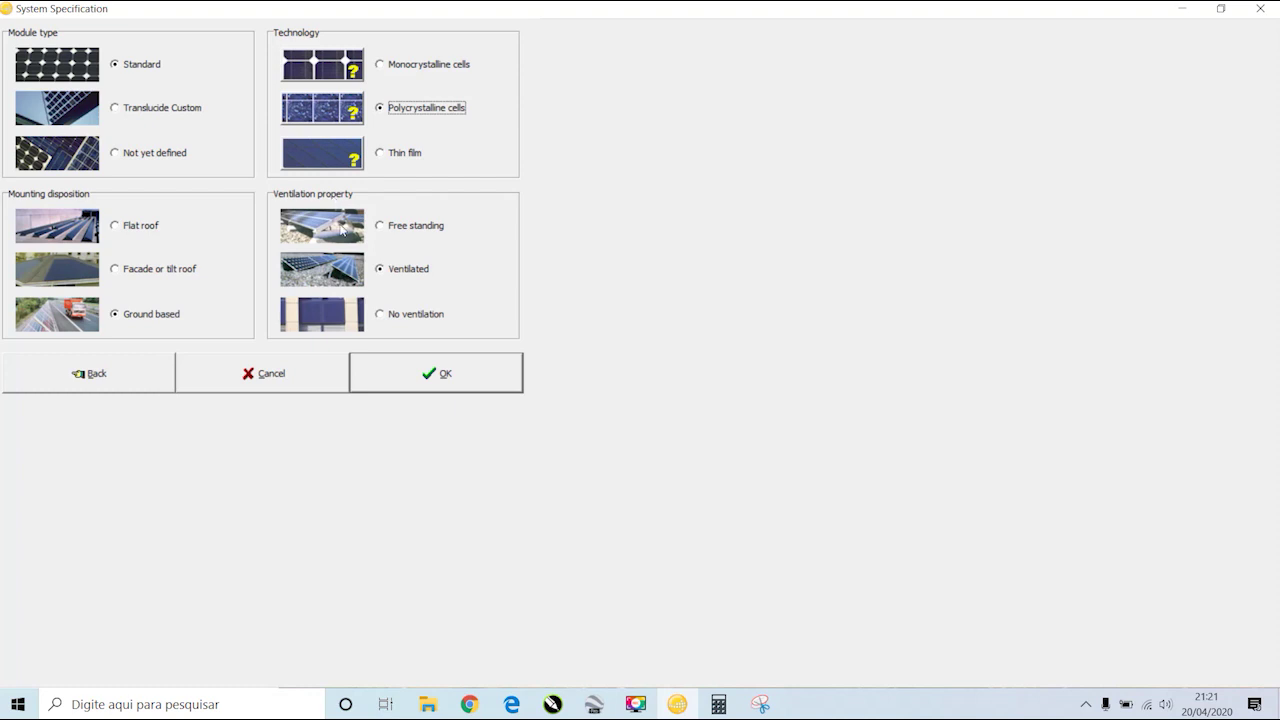
- Set the ventilation property to Free standing and confirm the system specification
click(384, 232)
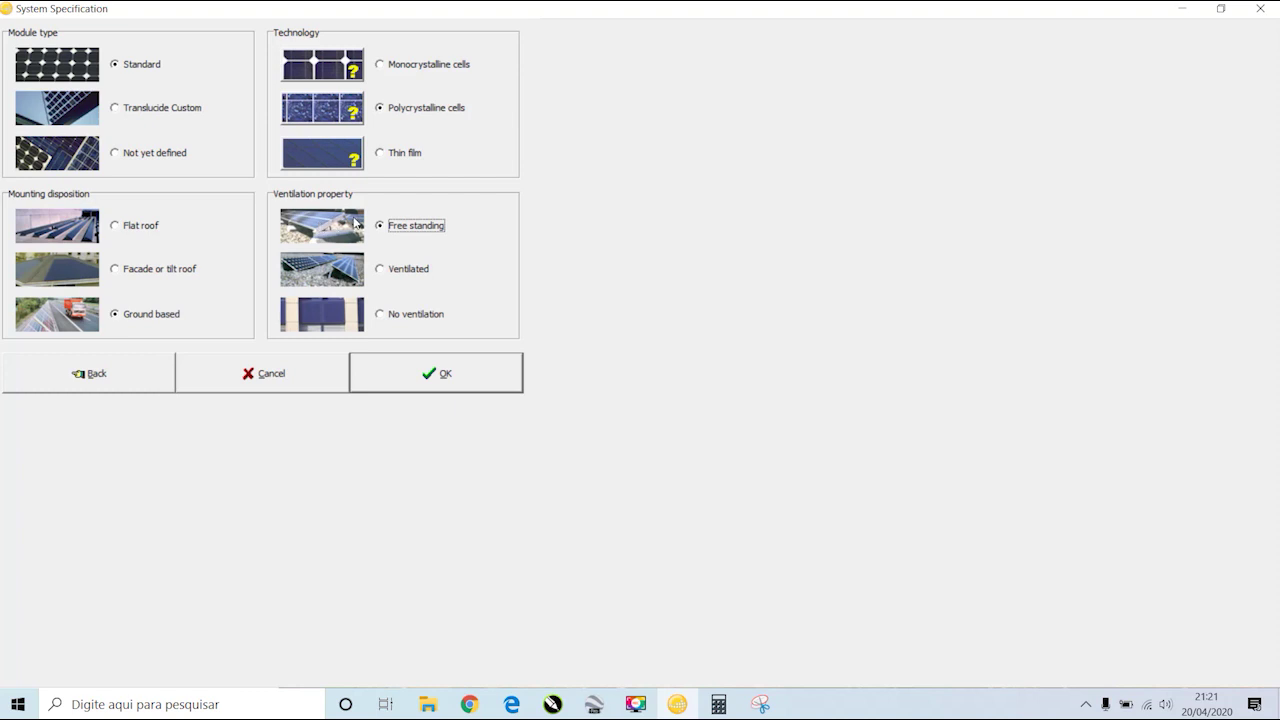
click(380, 272)
click(380, 316)
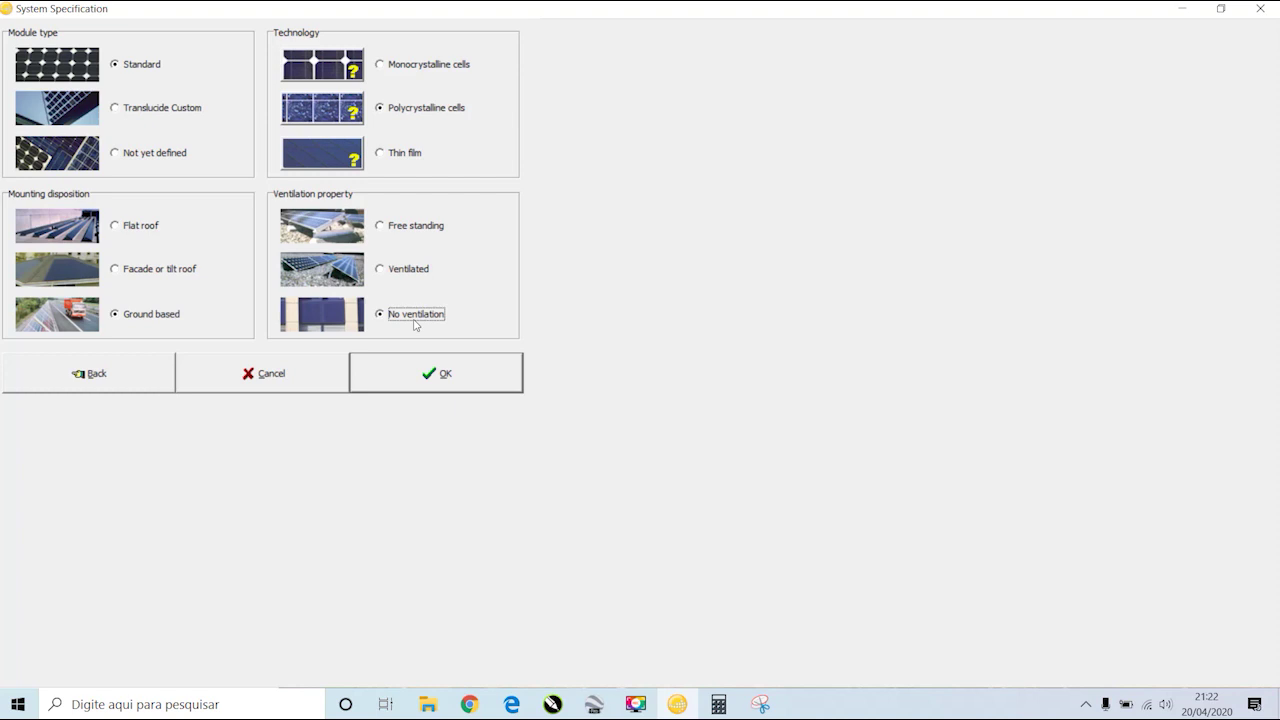
click(380, 226)
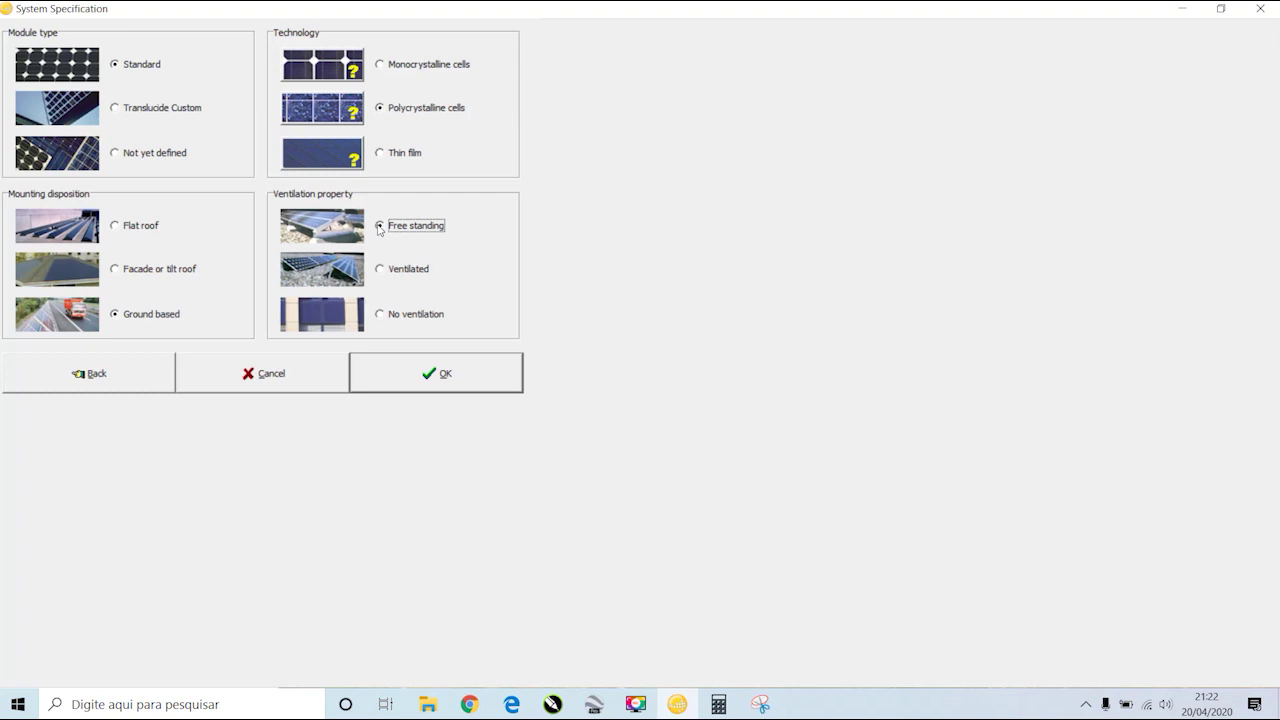
click(438, 376)
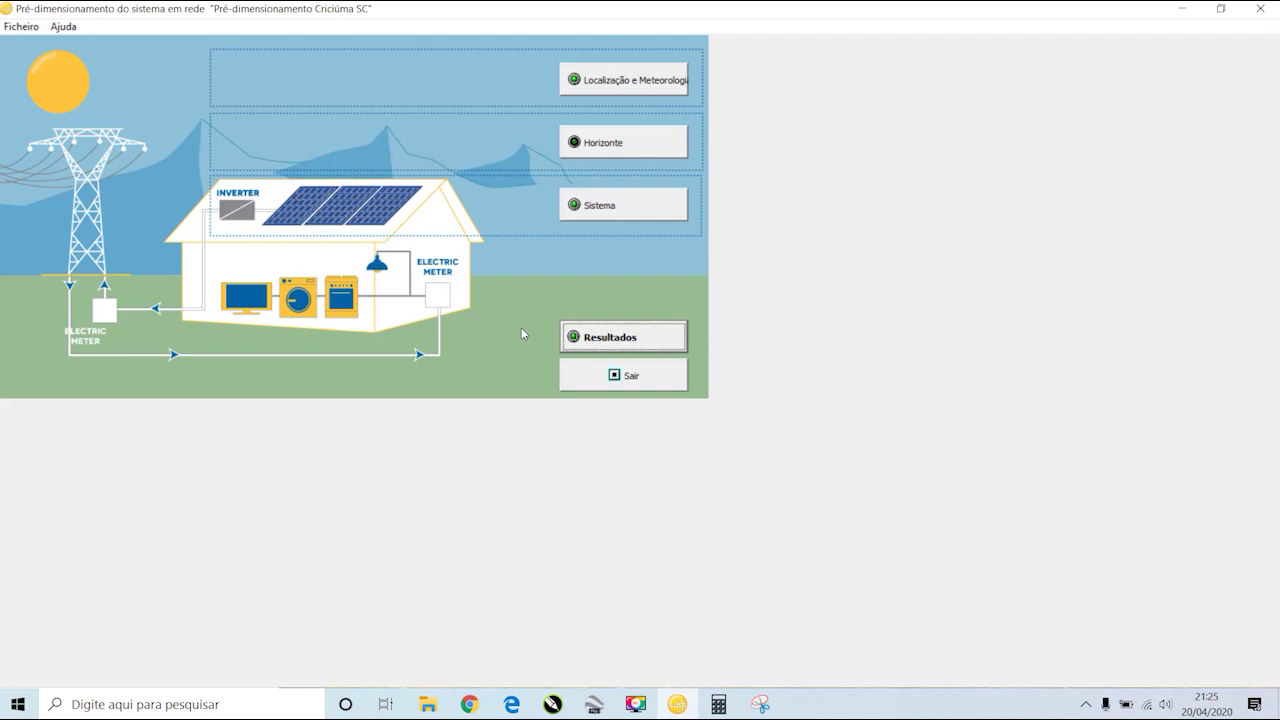
- Open the preliminary design results in a maximised window, inspect the project's save options and dismiss them without saving
click(623, 345)
click(488, 20)
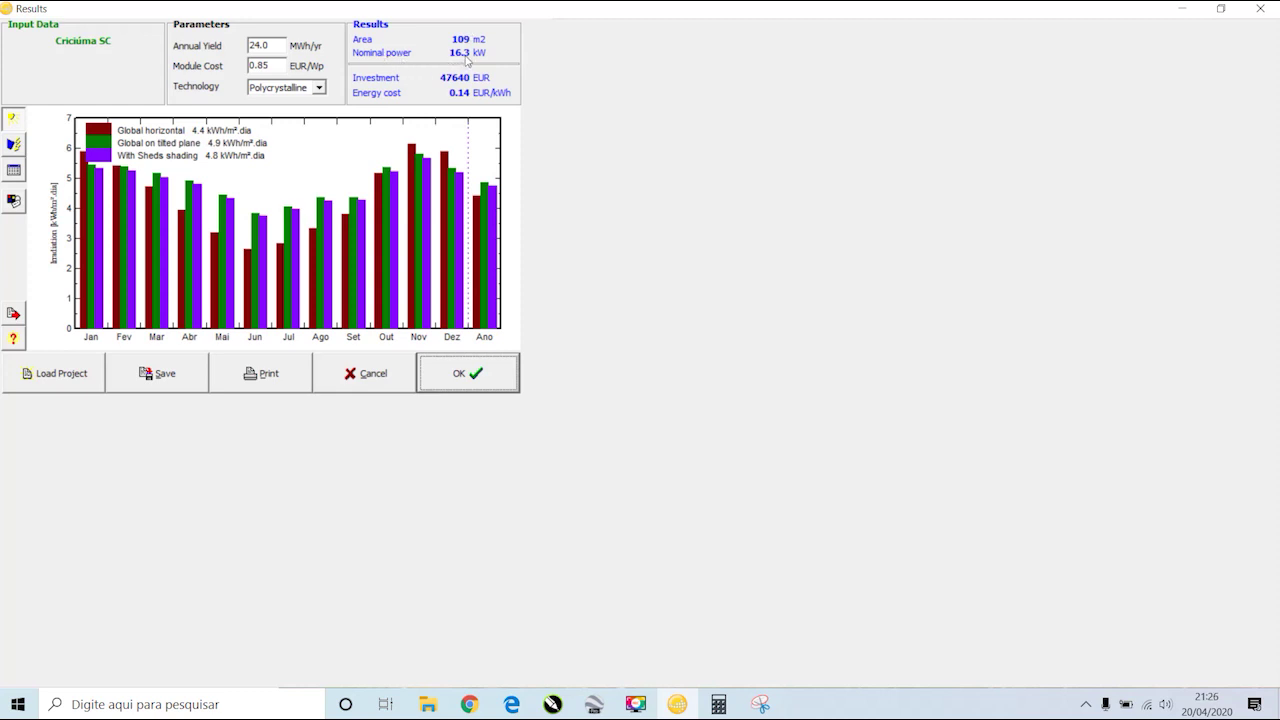
click(170, 376)
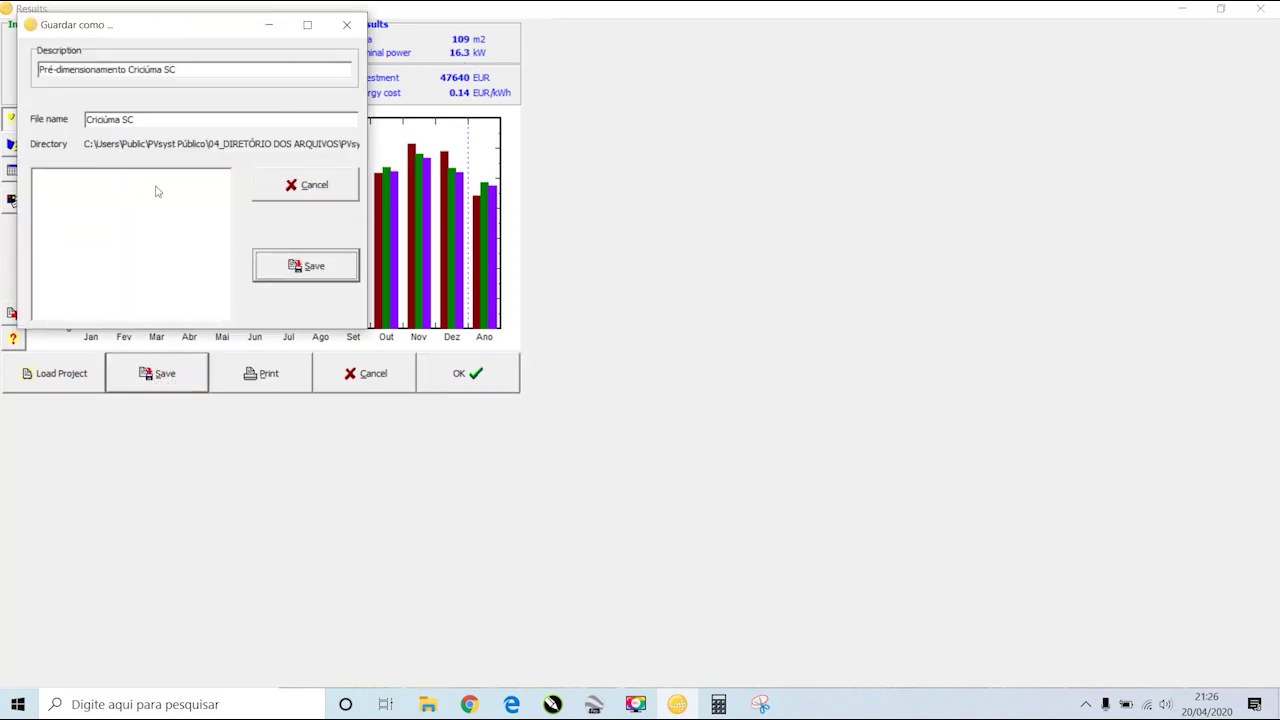
click(350, 27)
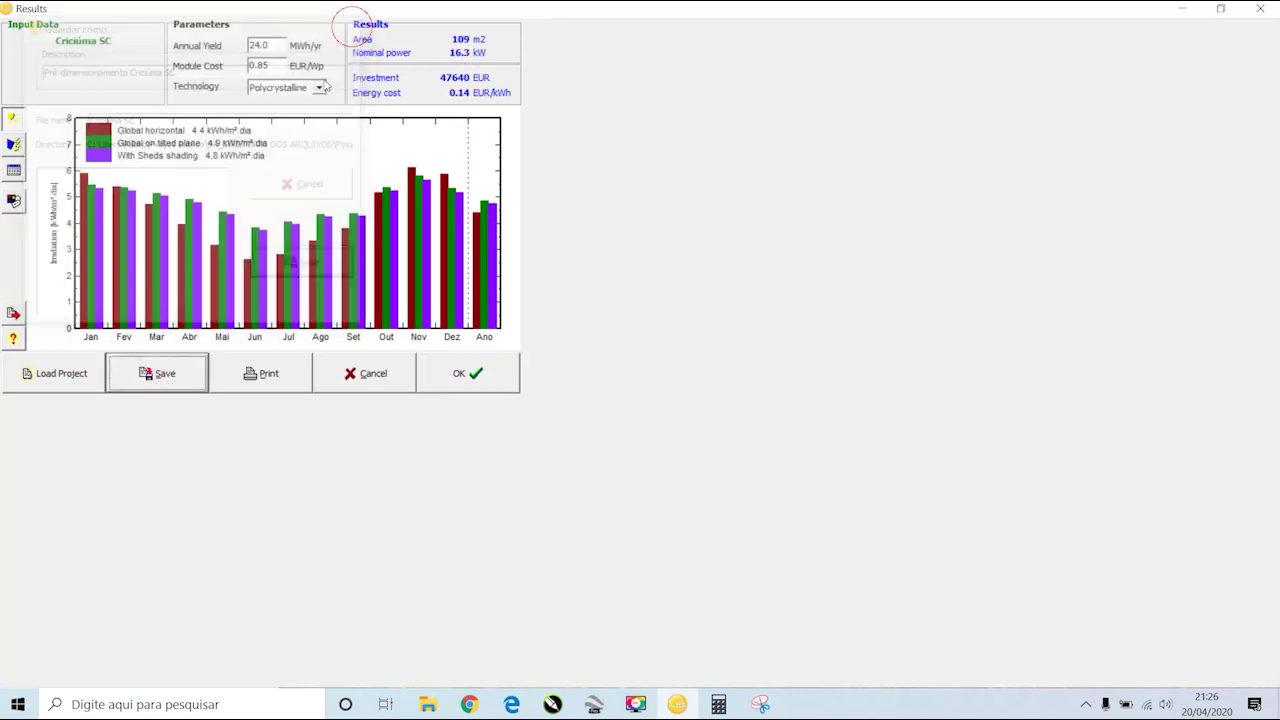
- Open the report's print options, check the PDF export location without saving, and display the document preview
click(262, 375)
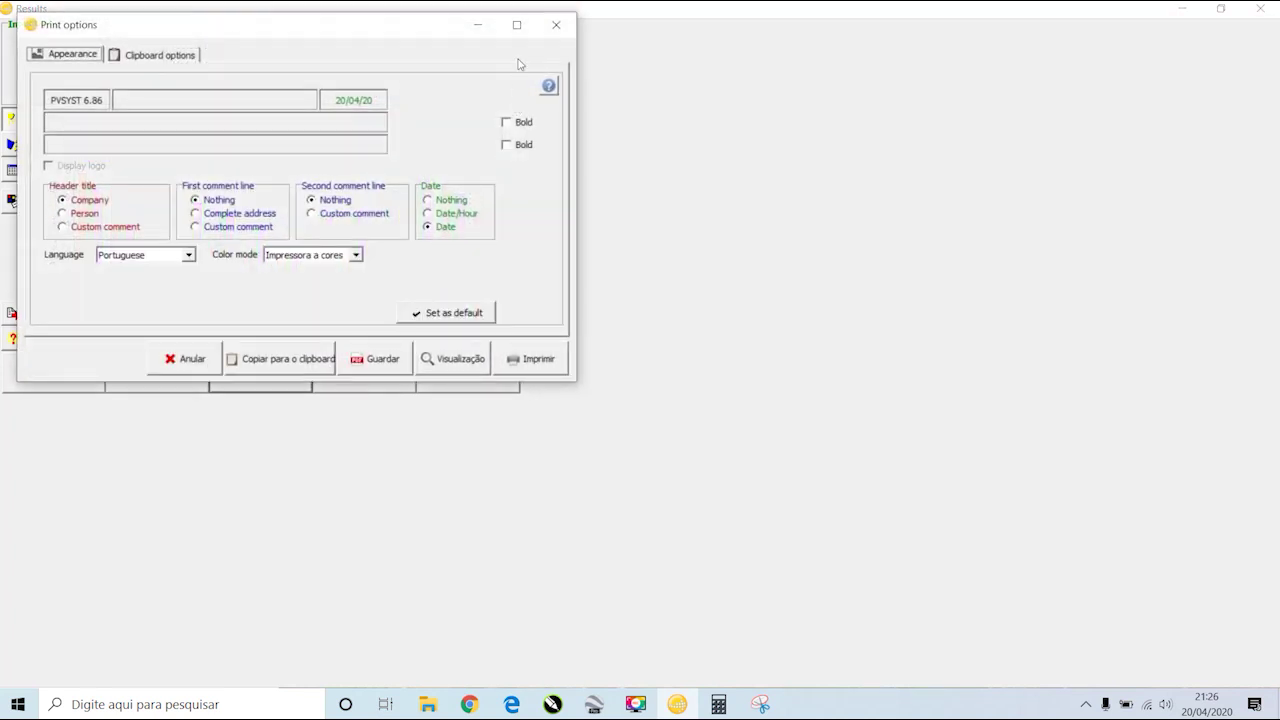
drag(305, 30, 319, 107)
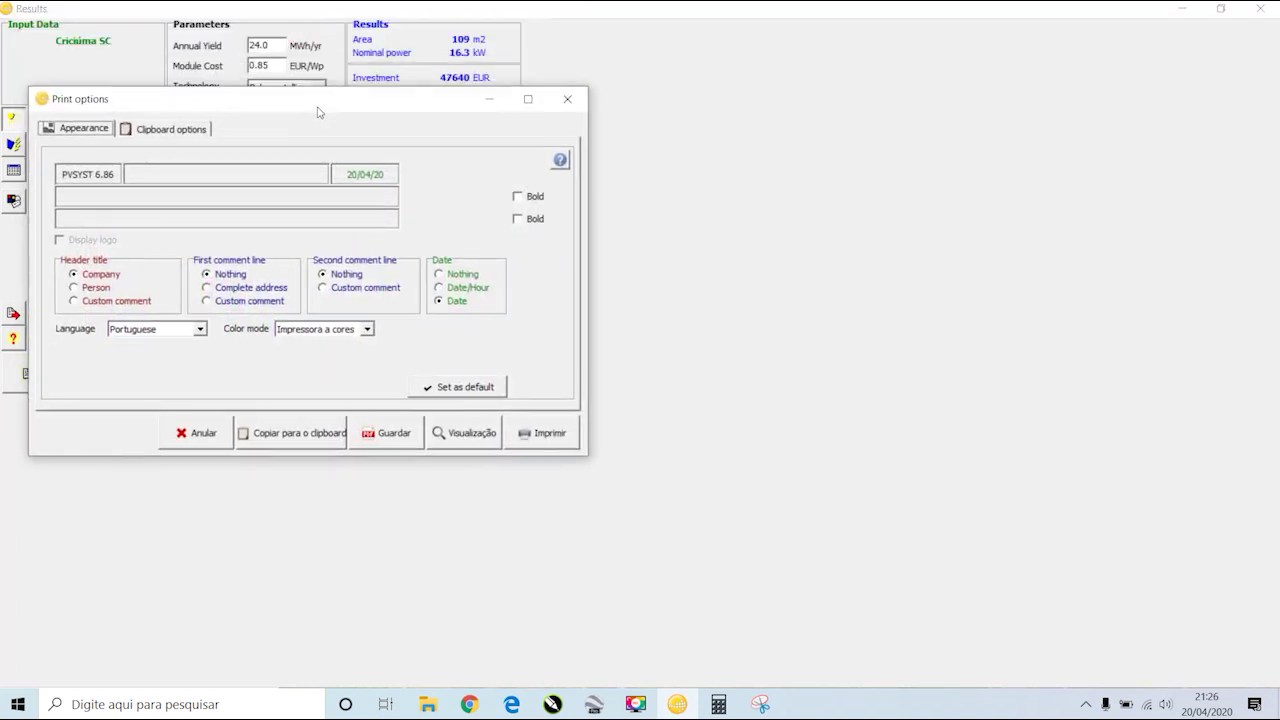
click(362, 432)
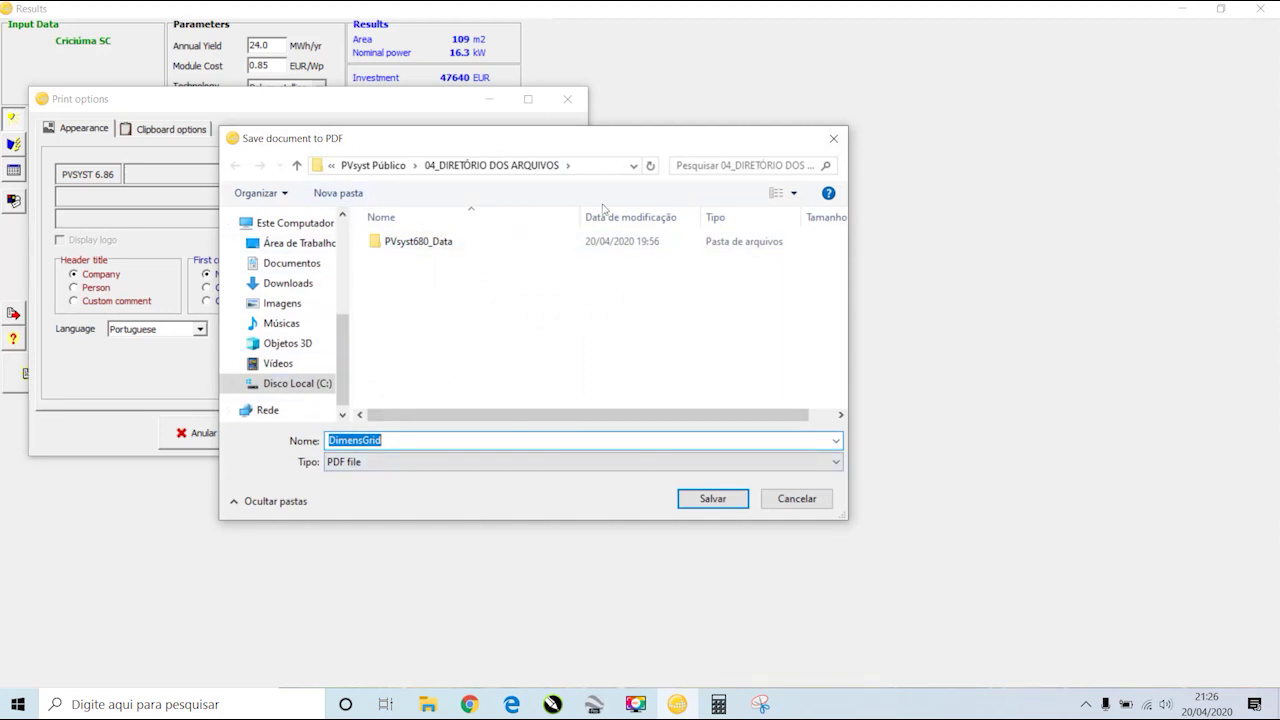
click(834, 139)
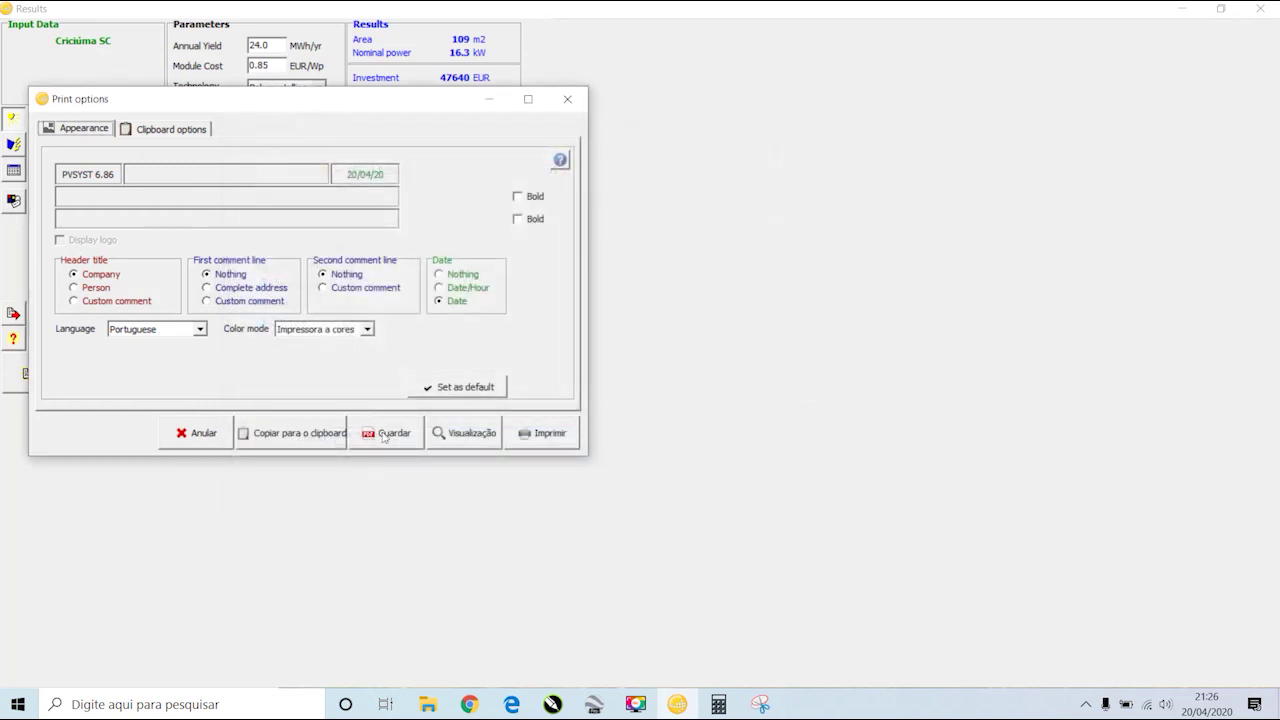
click(467, 439)
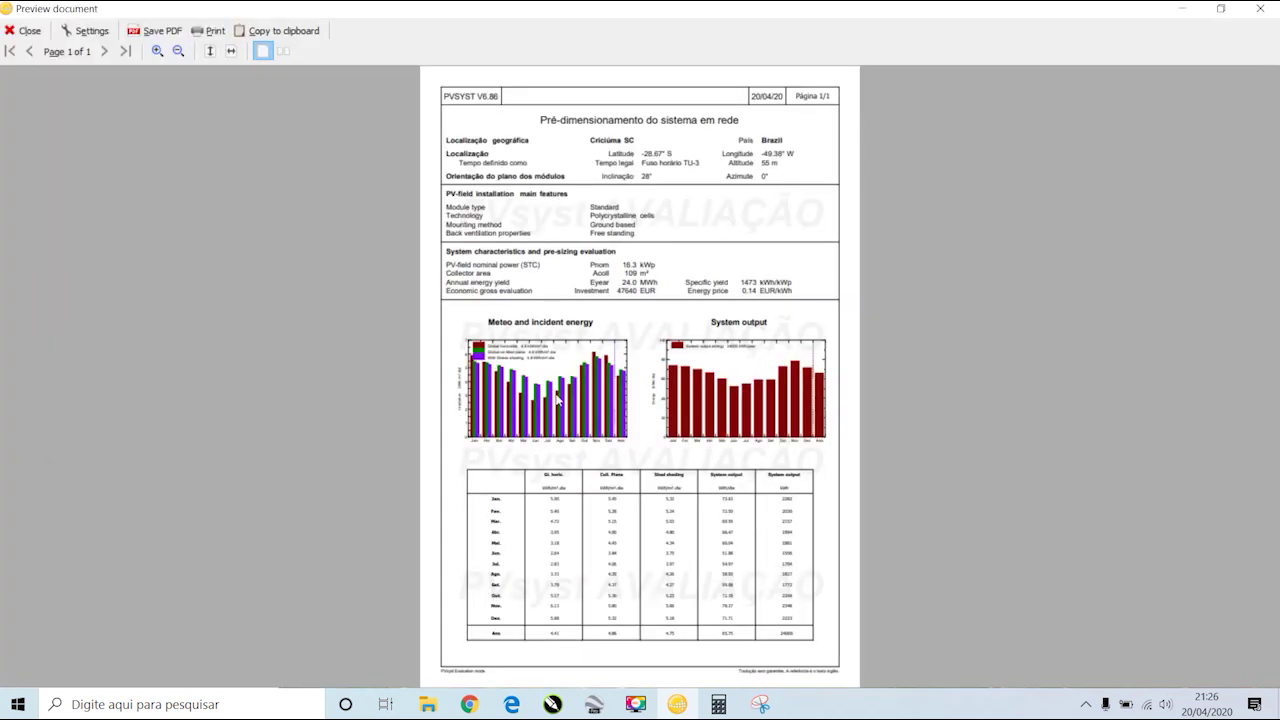
- Enlarge the report preview and examine the location, module orientation, PV-field installation features and pre-sizing values
scroll(697, 146, up, 3)
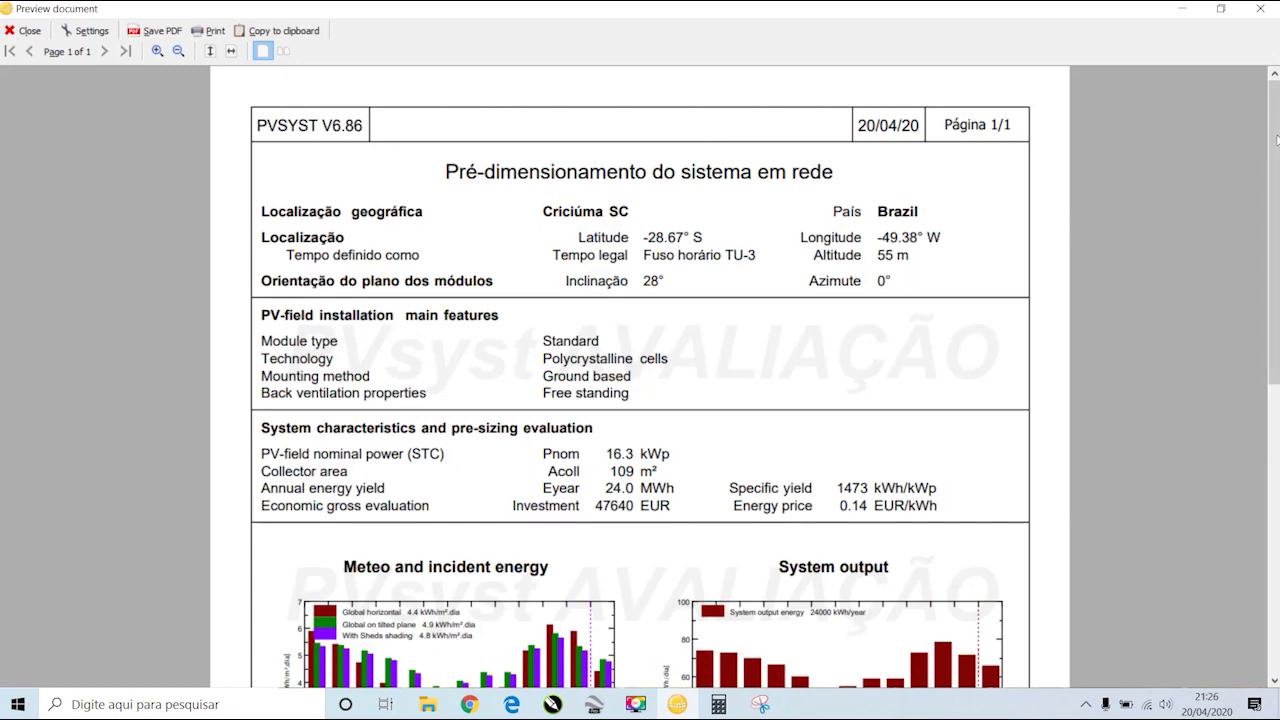
scroll(697, 143, down, 5)
scroll(640, 380, up, 6)
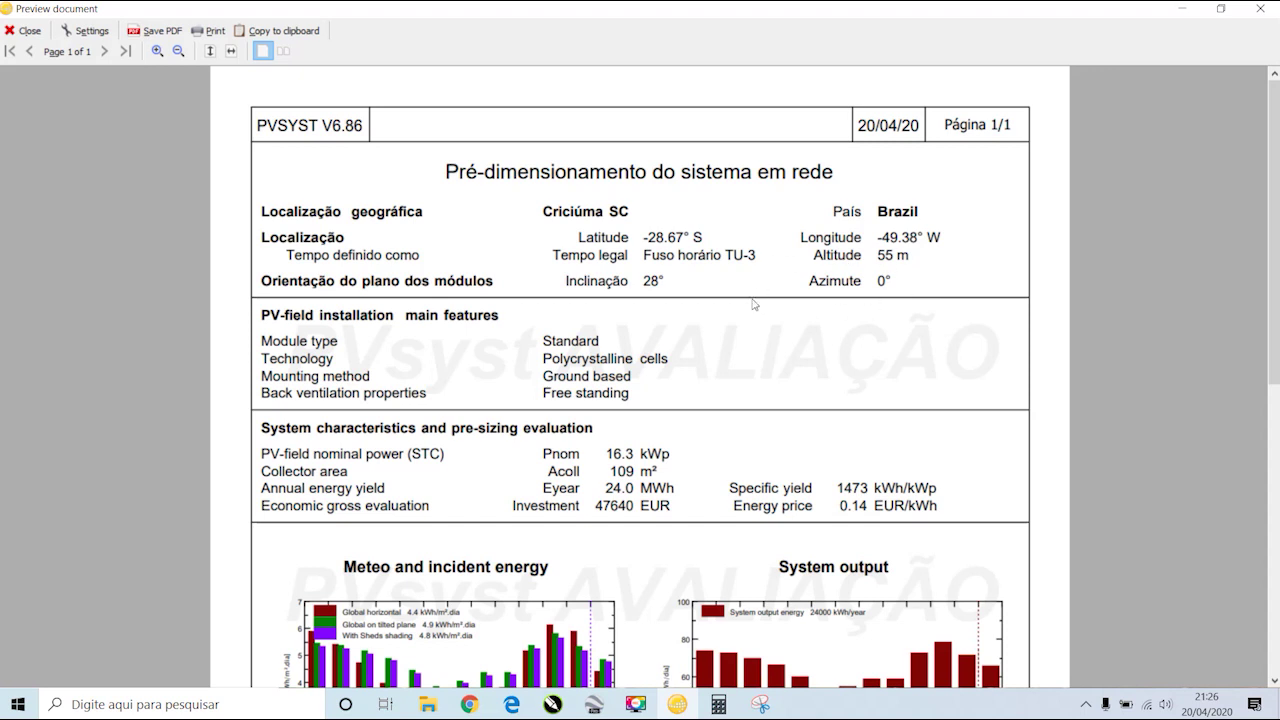
scroll(900, 297, down, 3)
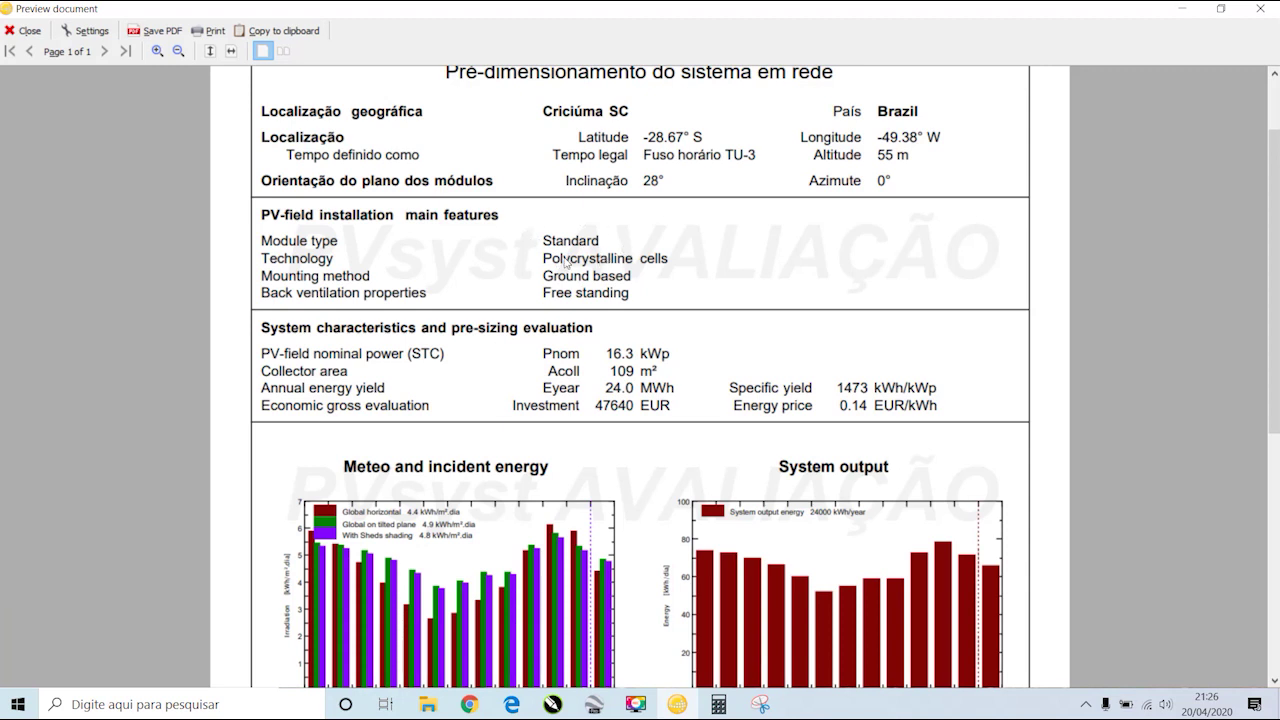
scroll(566, 262, down, 3)
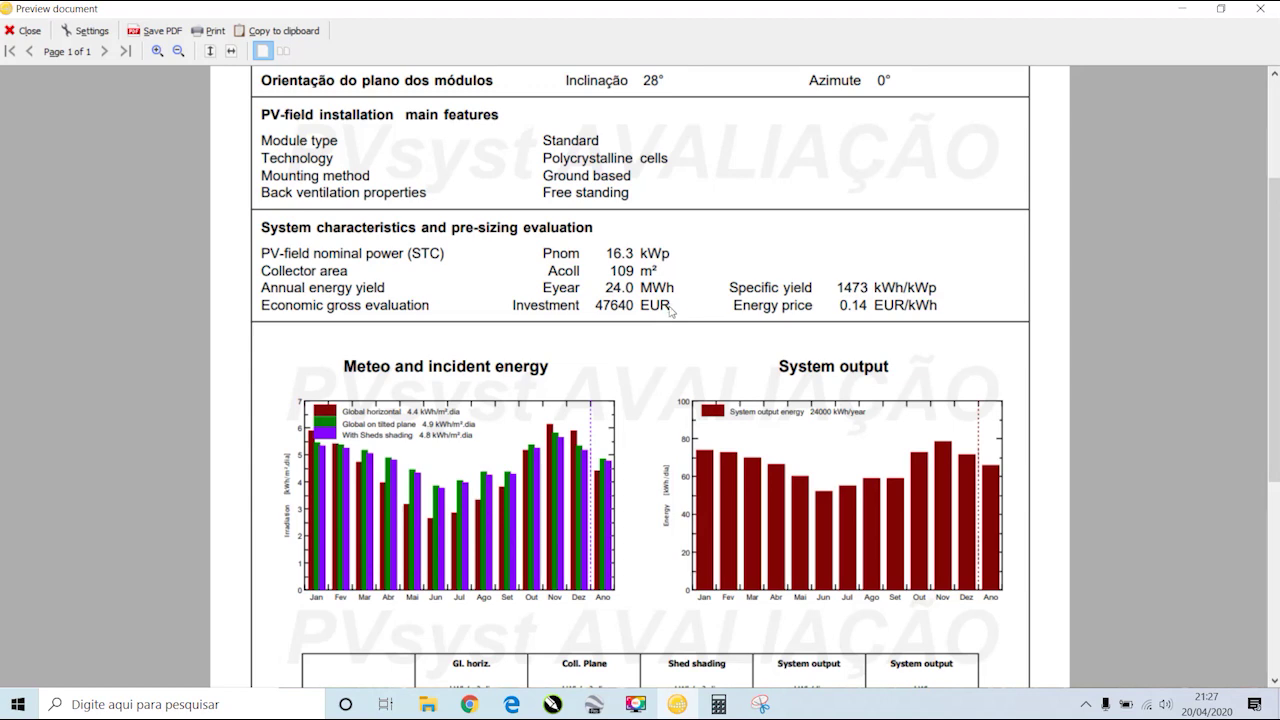
- Examine the report's irradiation and system output charts and the monthly table, and return to the system characteristics section
scroll(670, 311, down, 3)
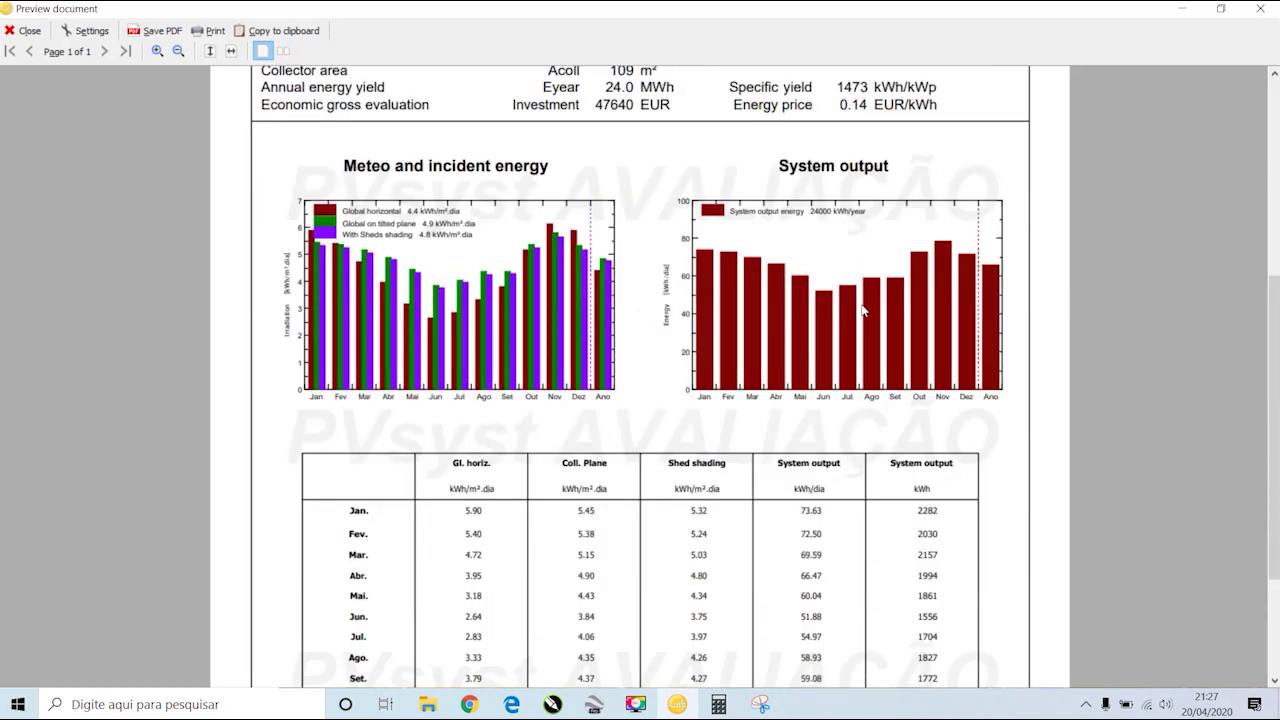
scroll(864, 311, down, 2)
scroll(770, 205, up, 2)
scroll(776, 395, down, 3)
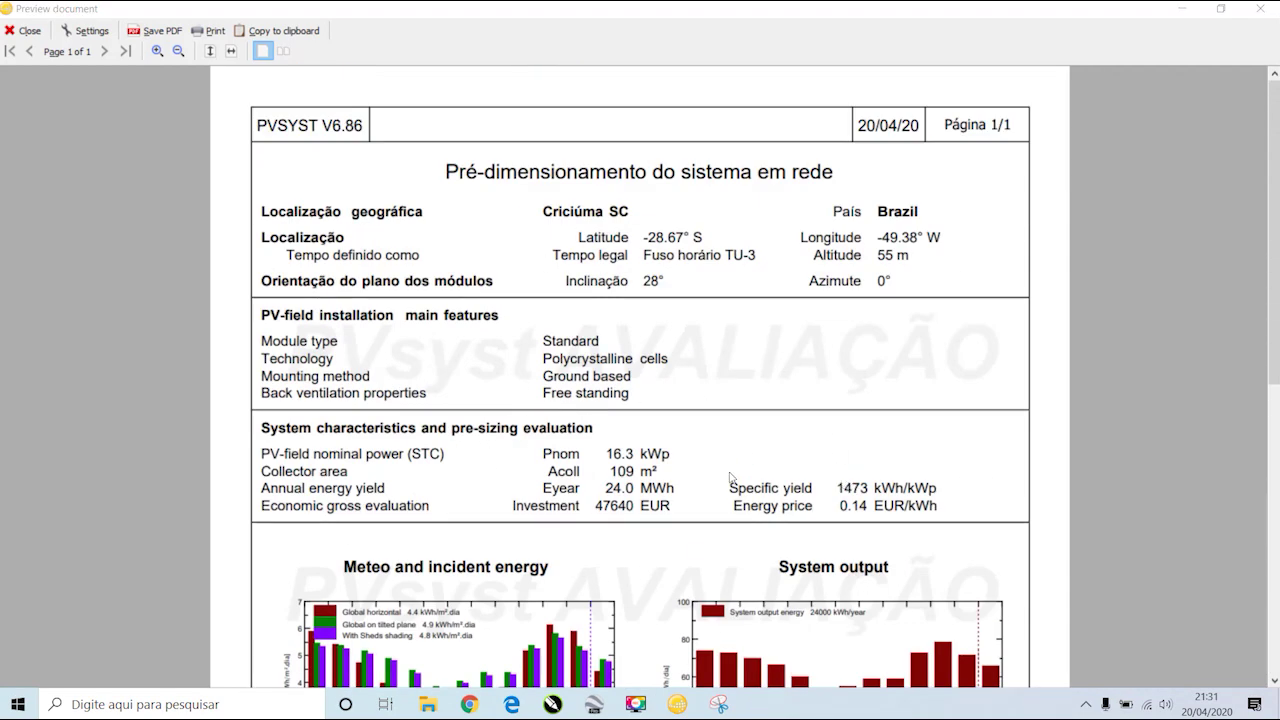
scroll(730, 478, down, 1)
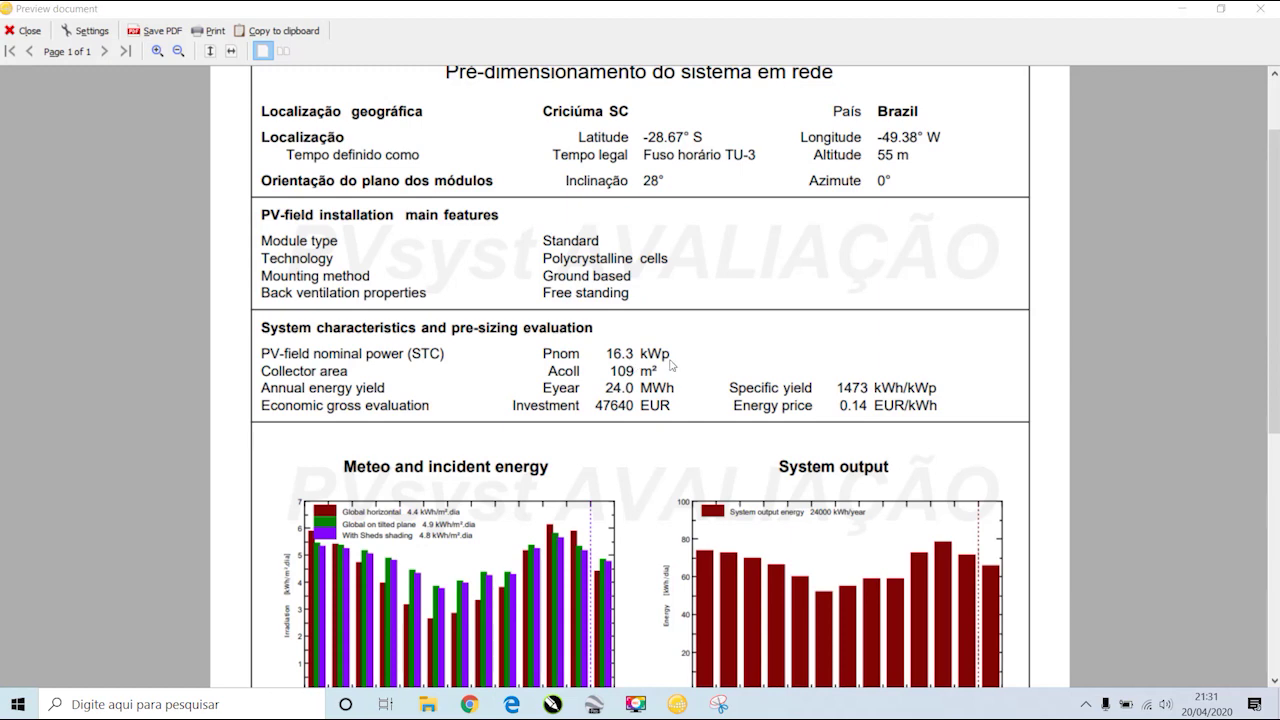
scroll(672, 366, down, 5)
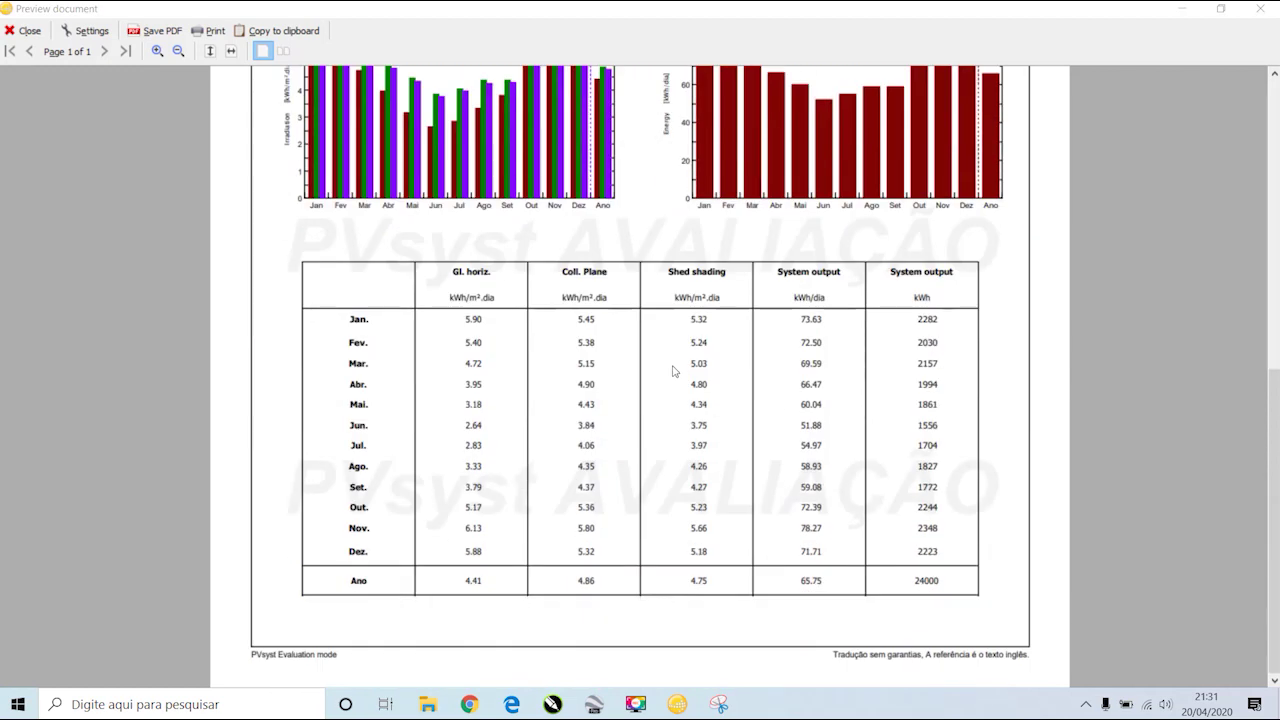
scroll(670, 387, up, 4)
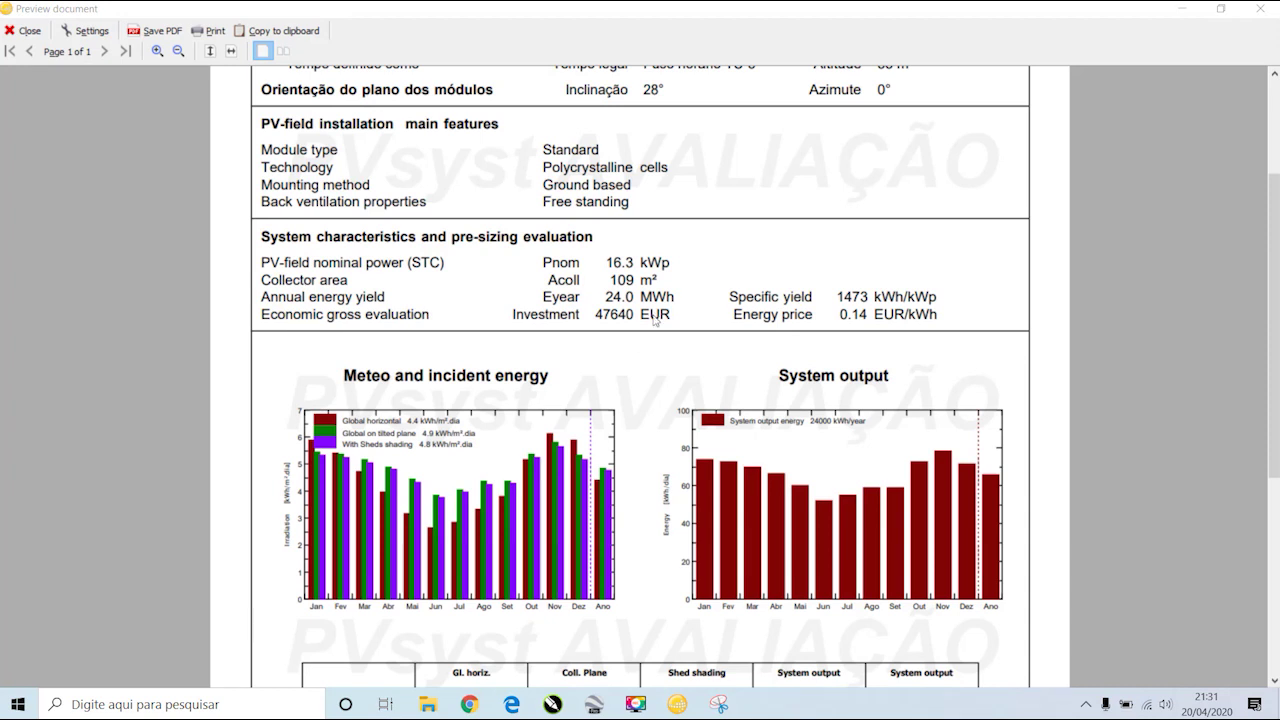
scroll(655, 320, up, 1)
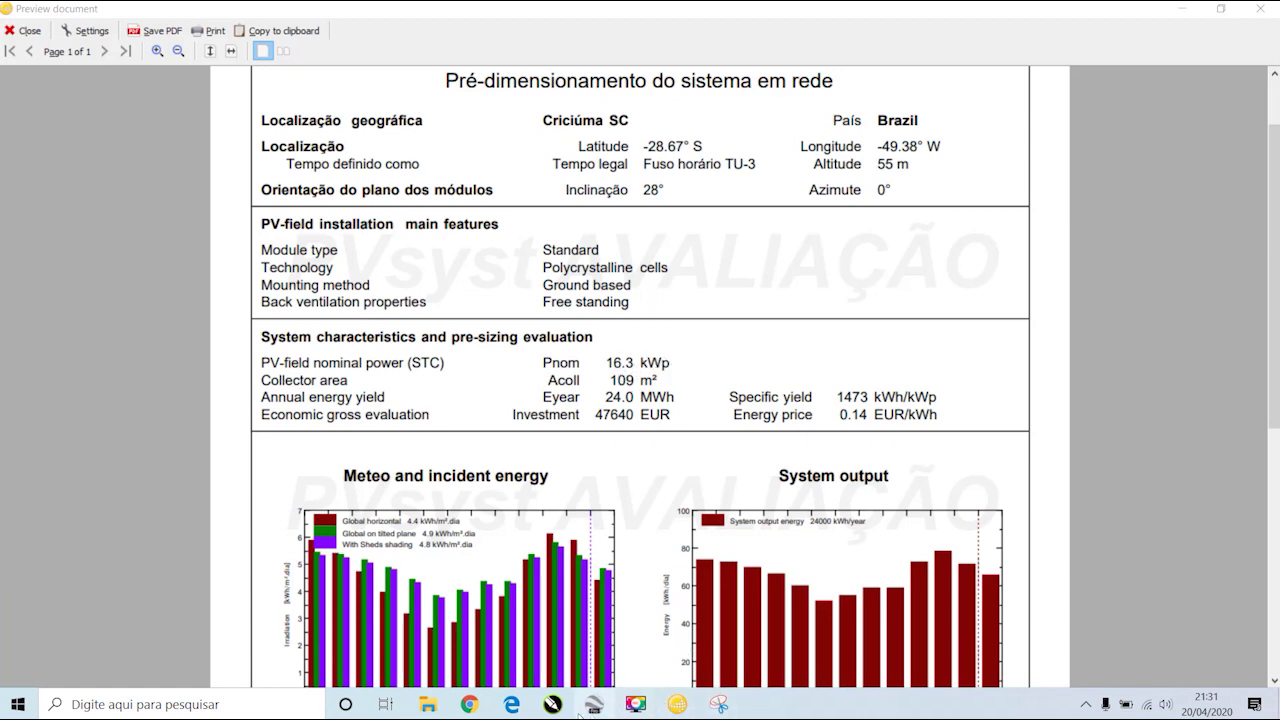
- Switch to the Windows Calculator, enter the nominal power as 16300 and place the calculator beside the report values
click(232, 704)
text(calc)
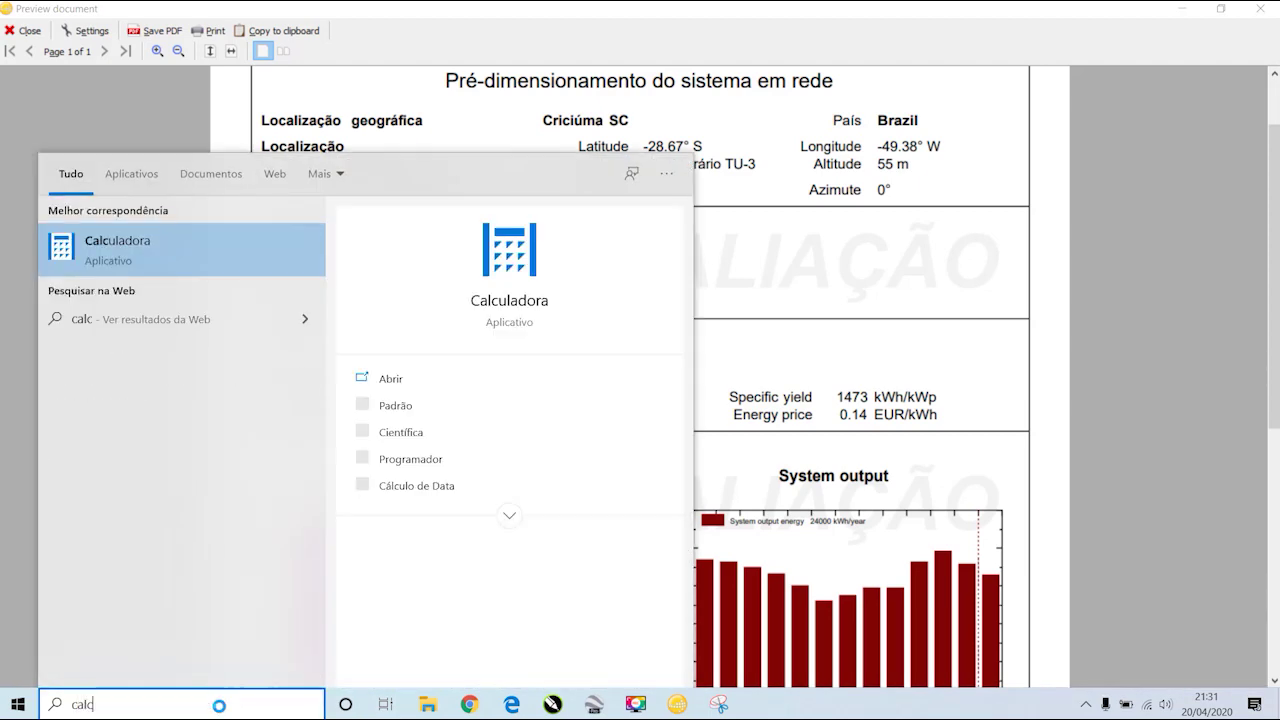
key(Return)
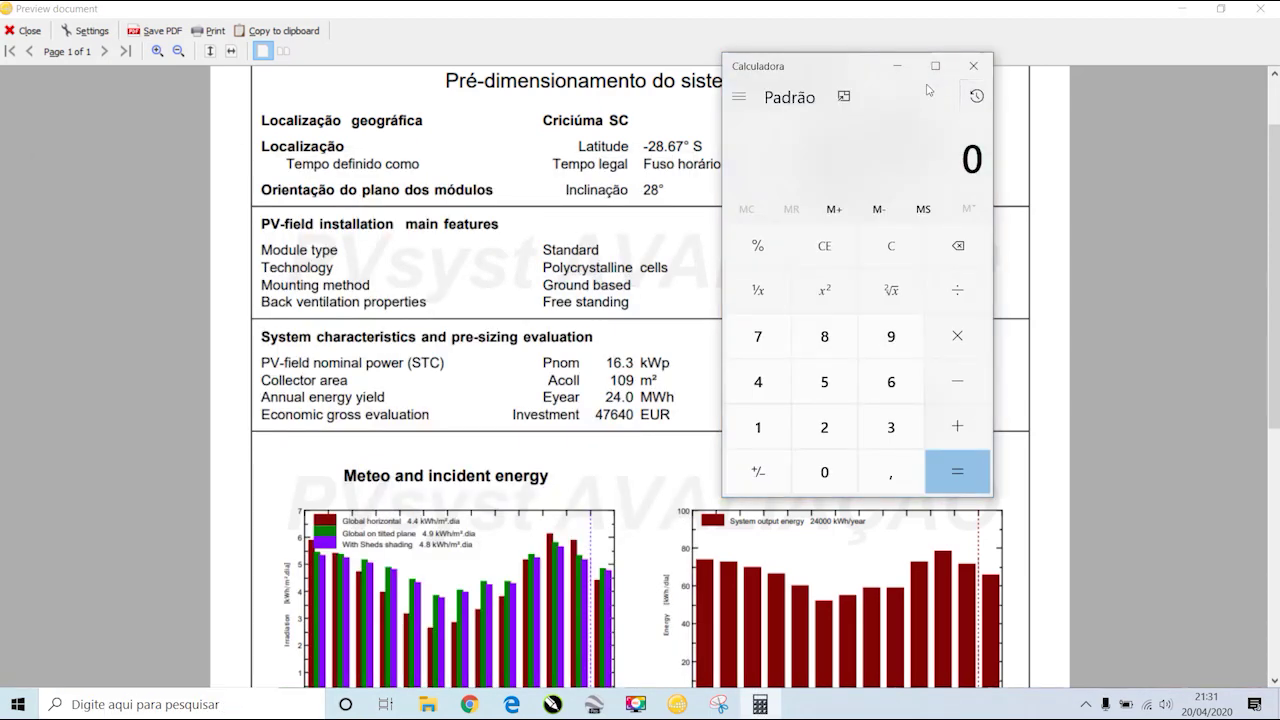
text(16300)
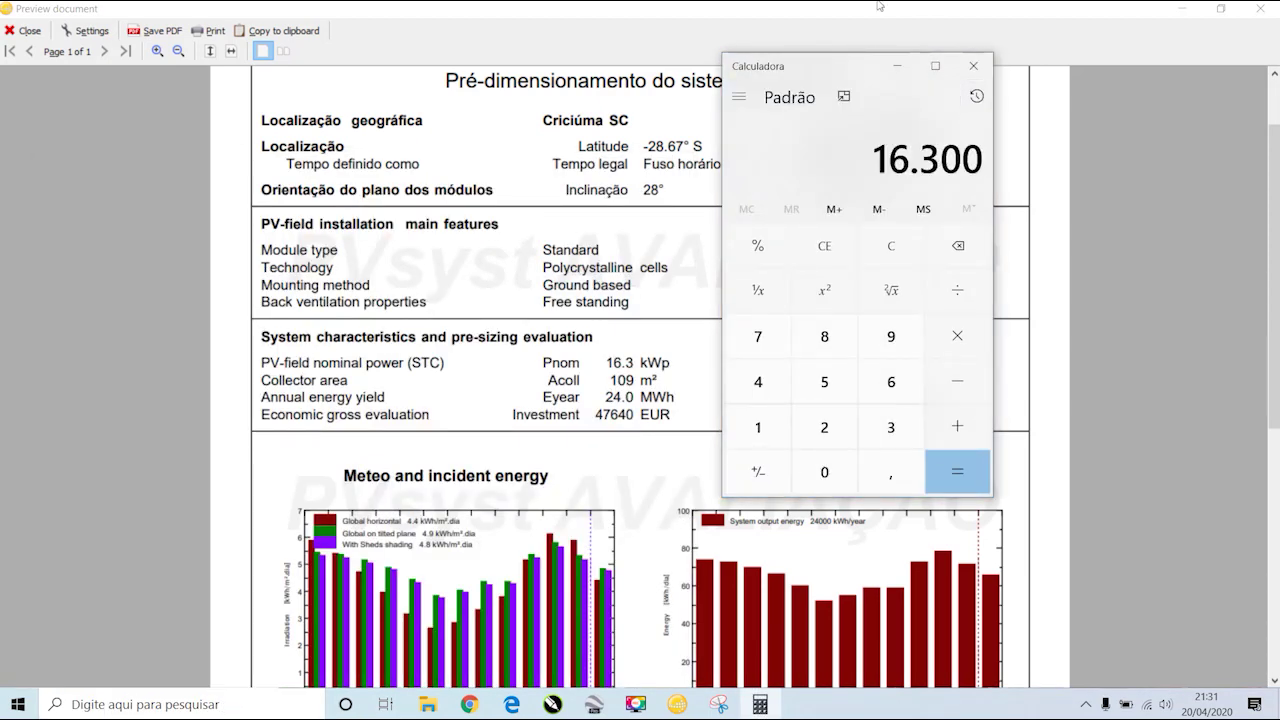
drag(838, 74, 861, 75)
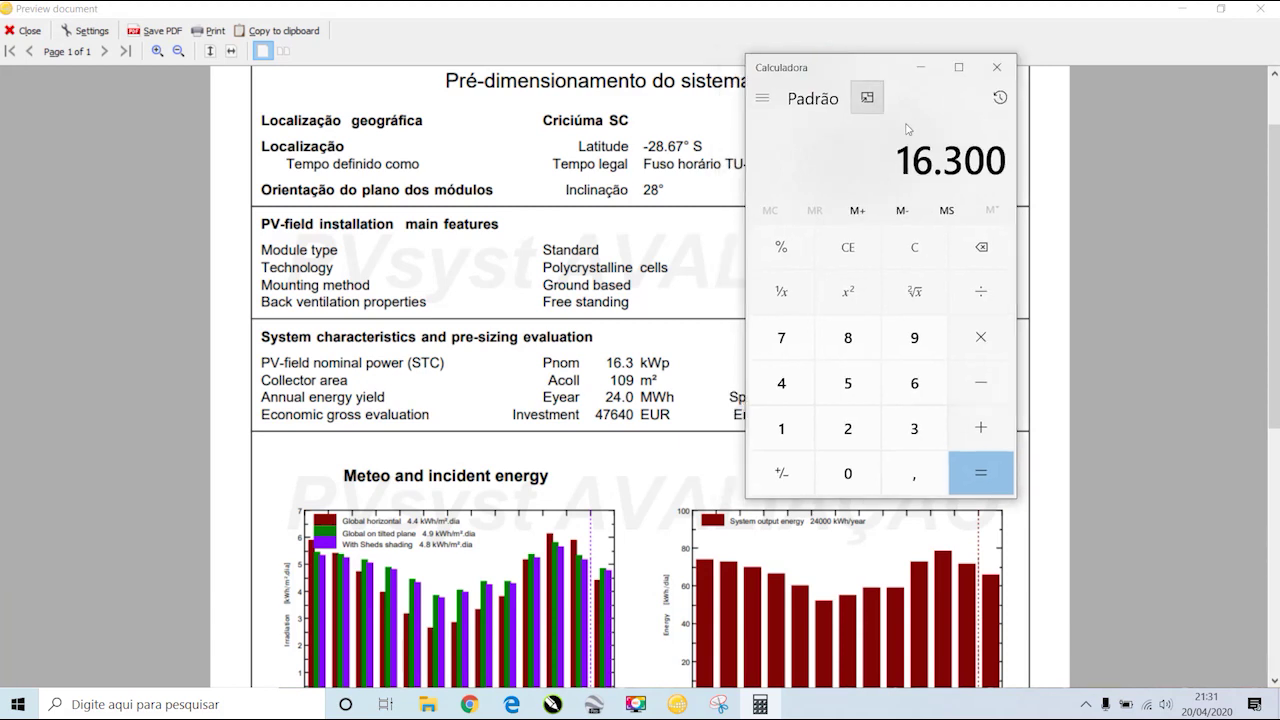
- Divide 16300 by 350 to estimate the number of modules, and close the calculator
click(988, 301)
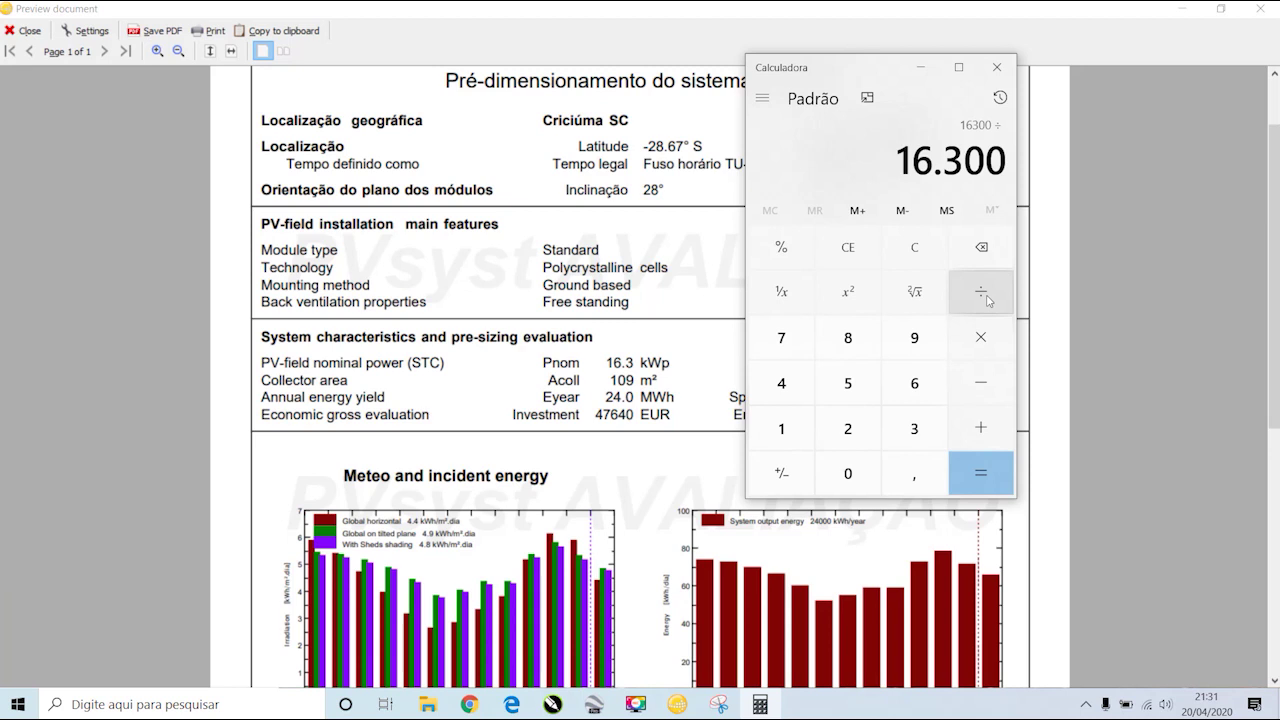
double_click(918, 428)
key(0)
click(980, 247)
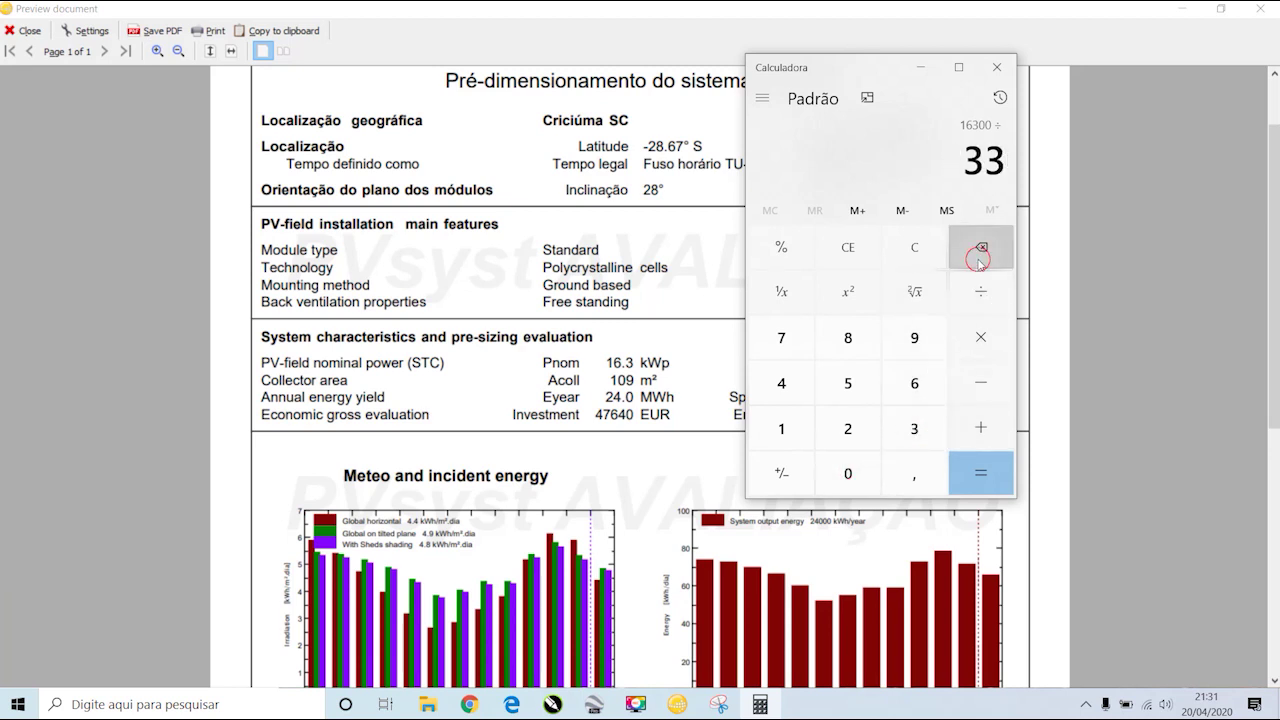
click(980, 247)
click(848, 383)
click(848, 476)
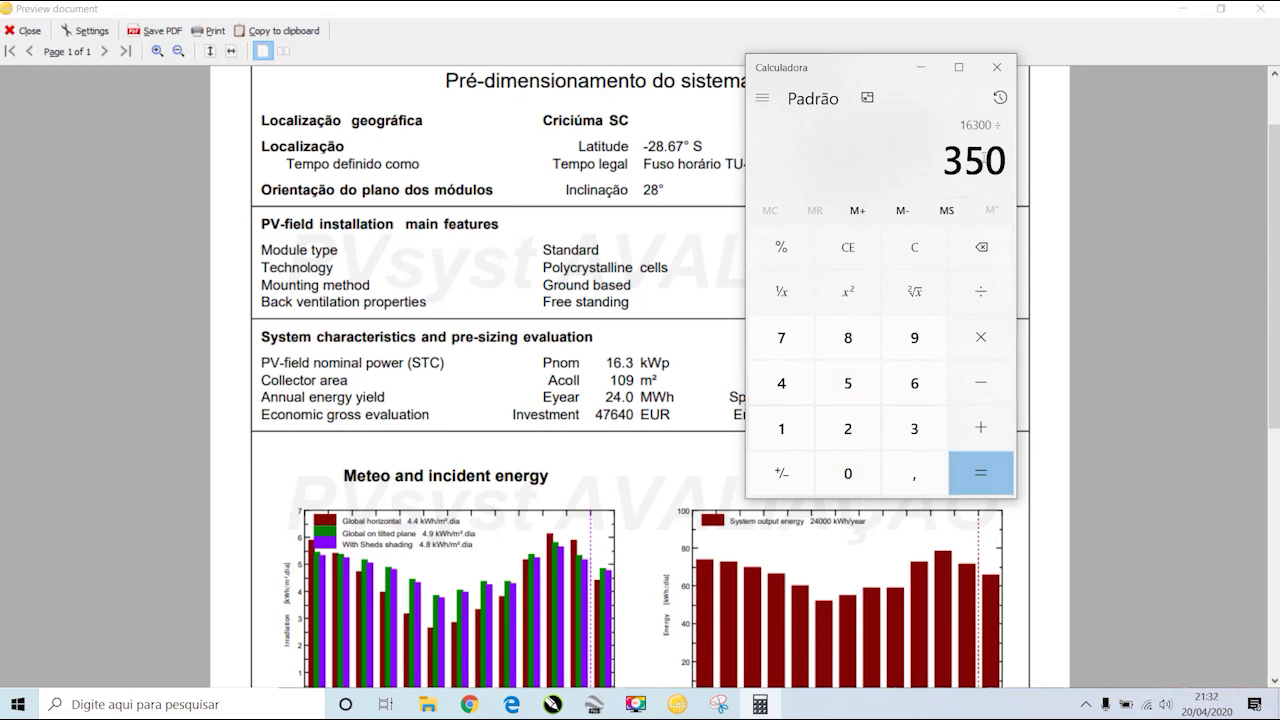
click(990, 474)
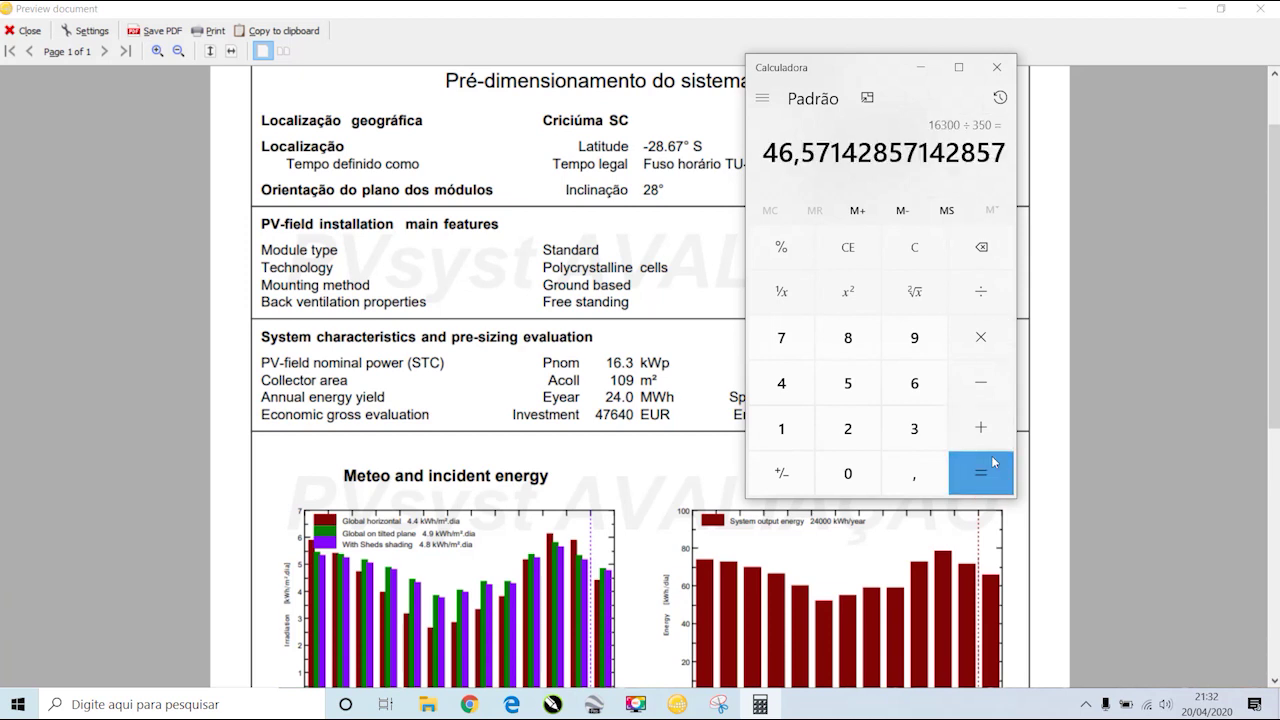
drag(829, 71, 899, 94)
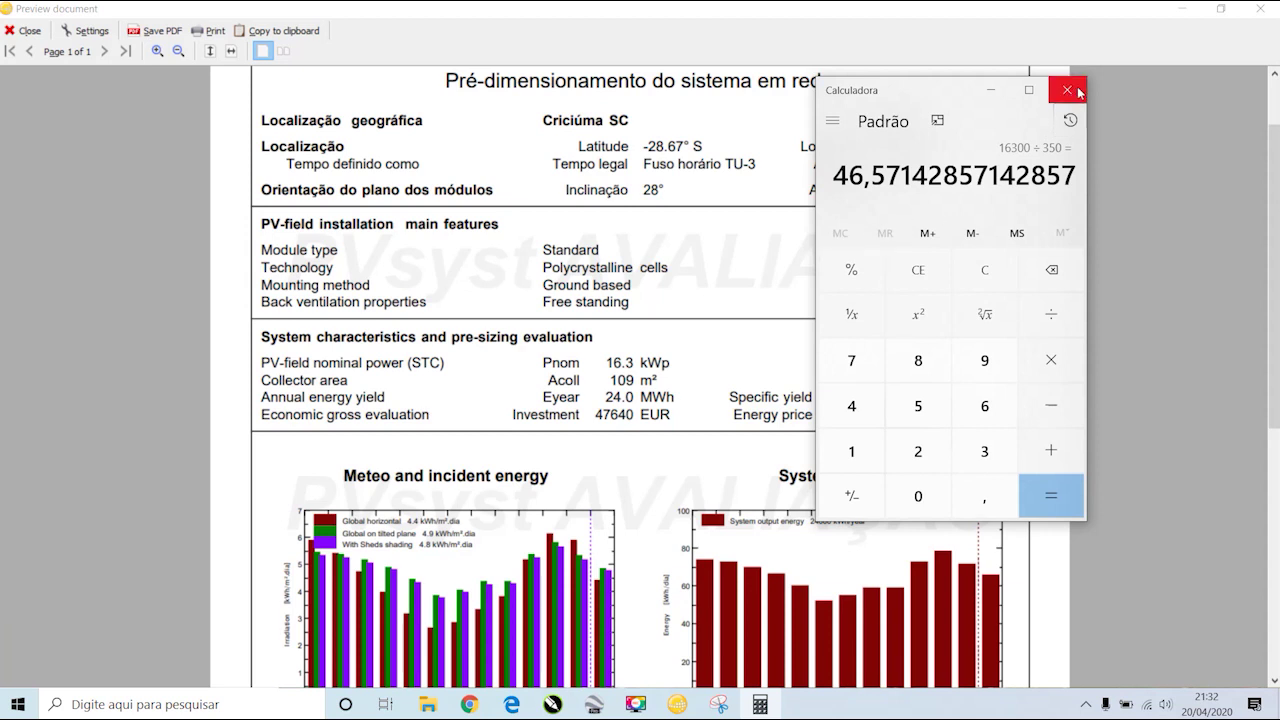
click(1070, 90)
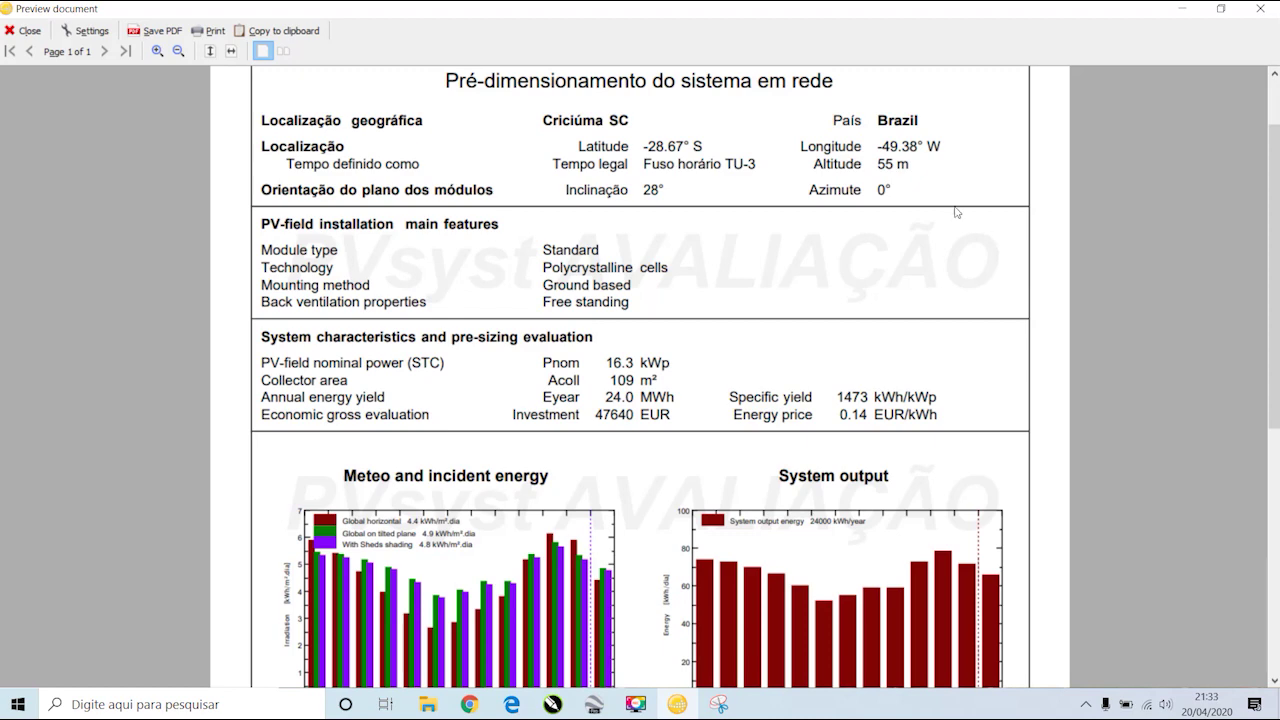
- Switch to Microsoft Edge and look through the Ebook PVsyst.pdf guide's instructions for language, location, horizon and system setup
click(514, 703)
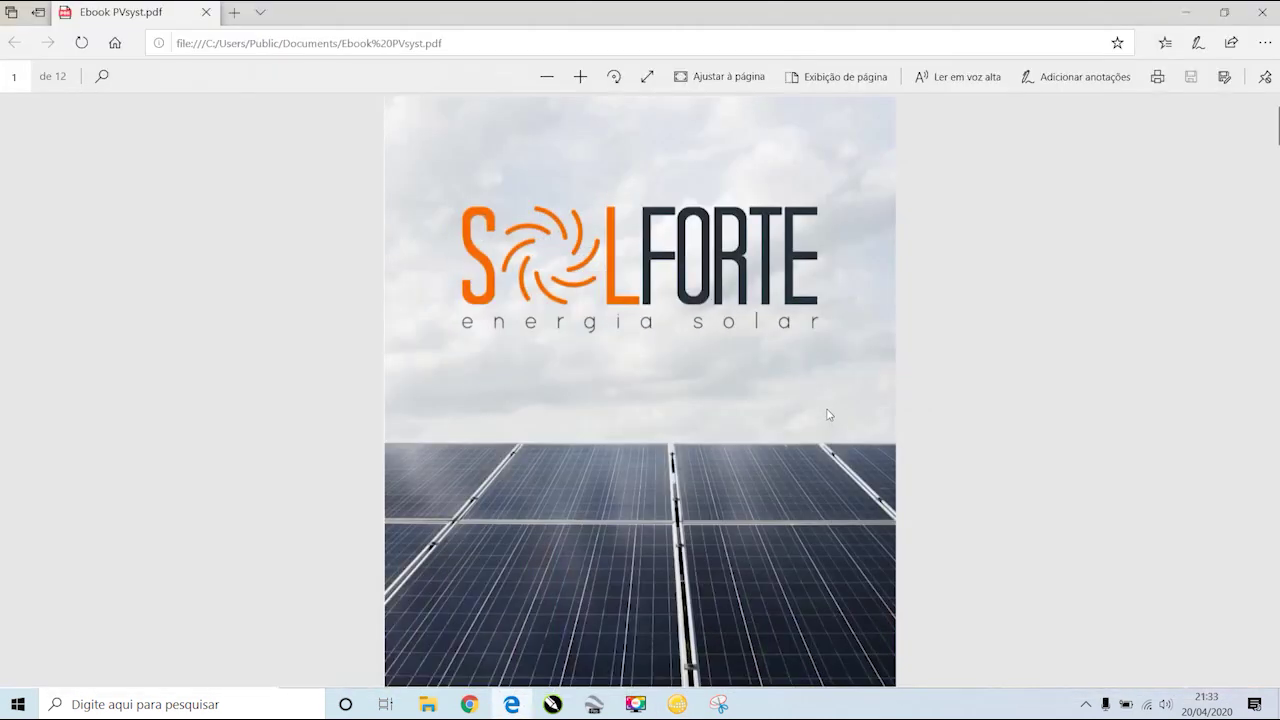
scroll(837, 331, down, 15)
scroll(838, 332, down, 20)
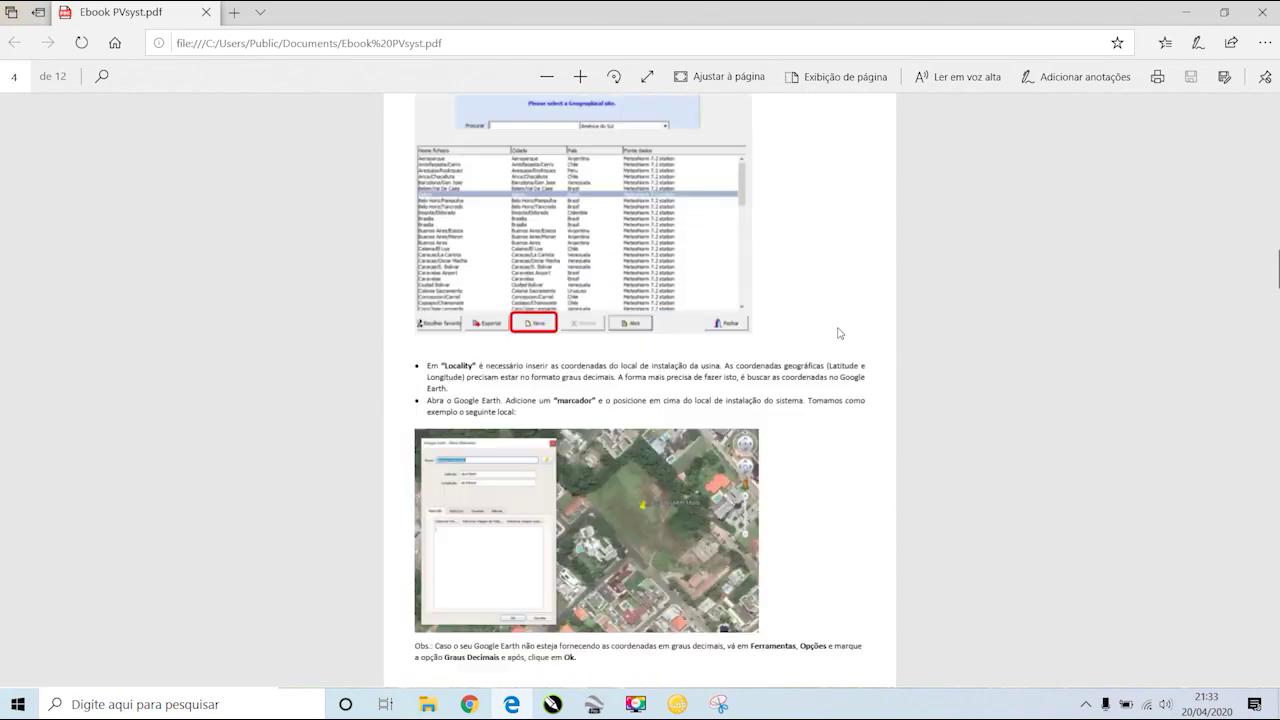
scroll(839, 340, down, 20)
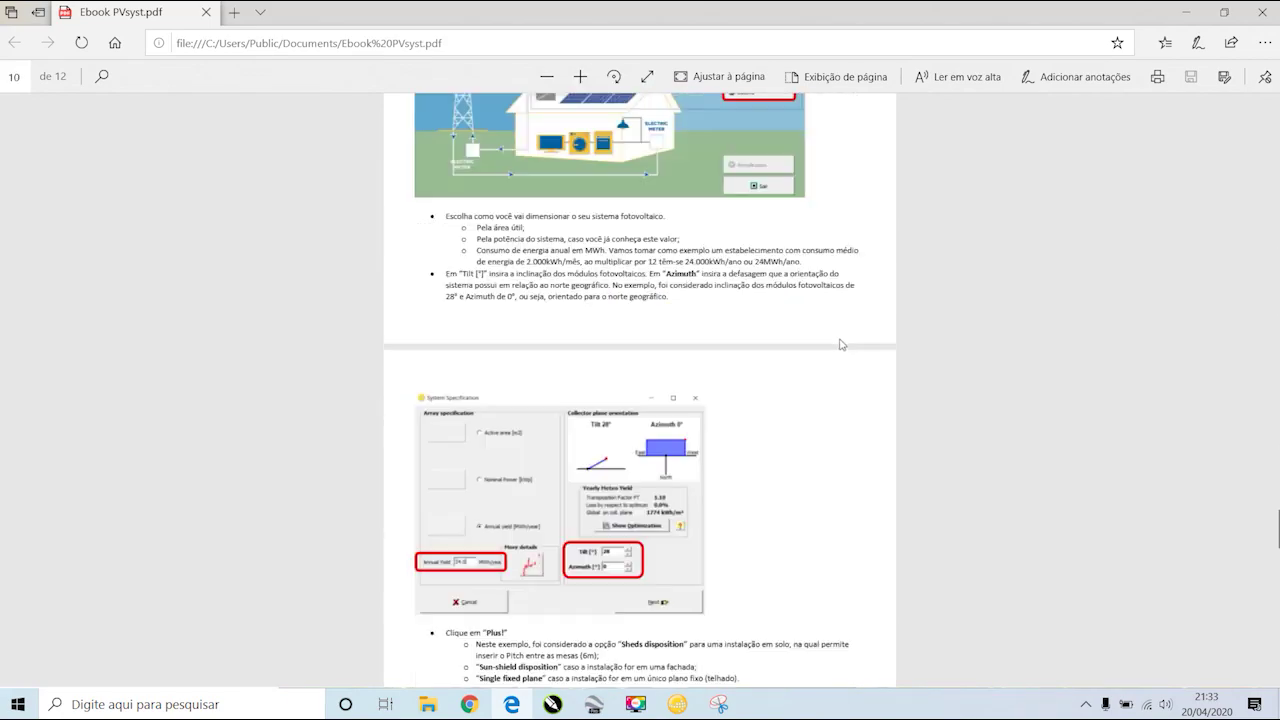
scroll(841, 350, up, 20)
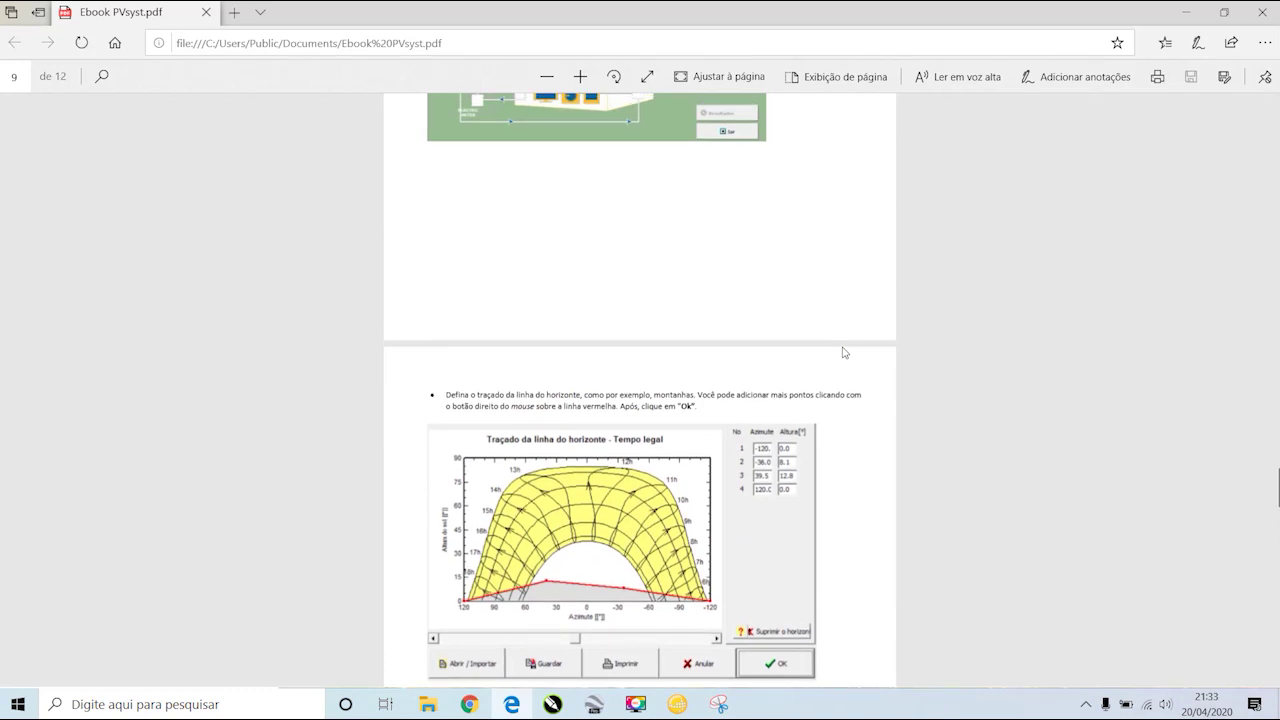
scroll(843, 352, up, 20)
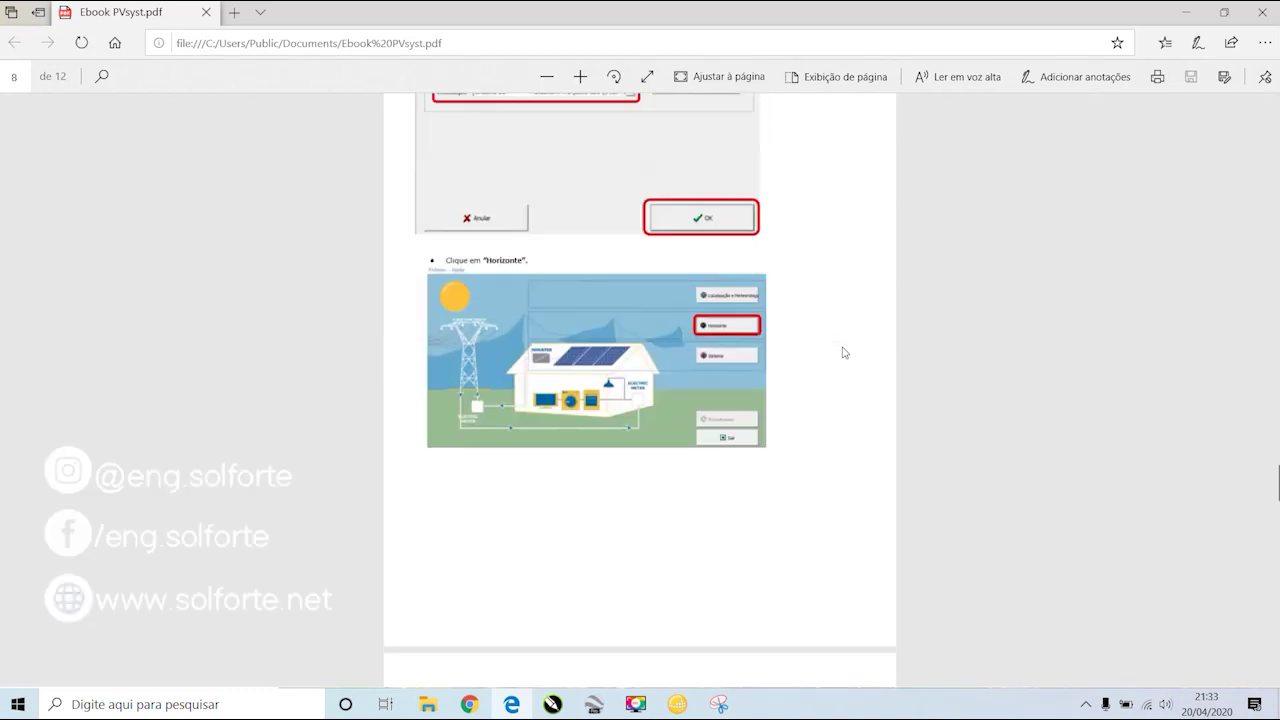
scroll(843, 352, up, 20)
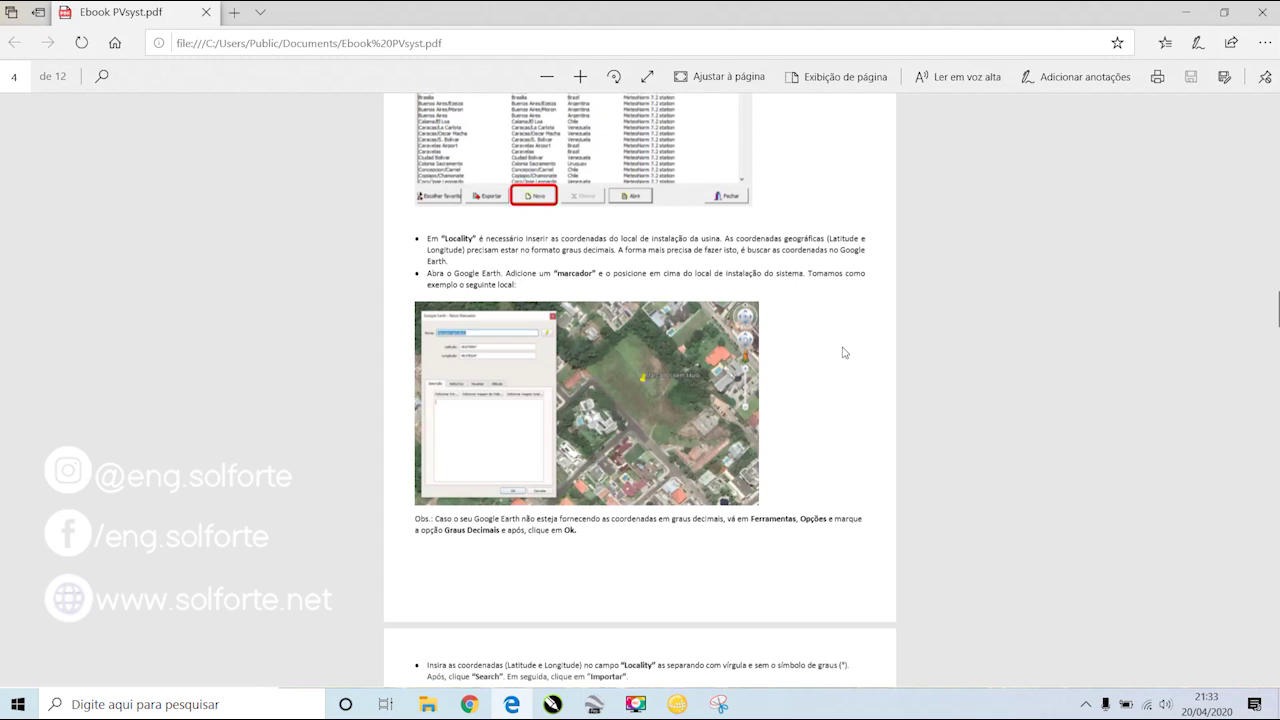
scroll(843, 352, up, 20)
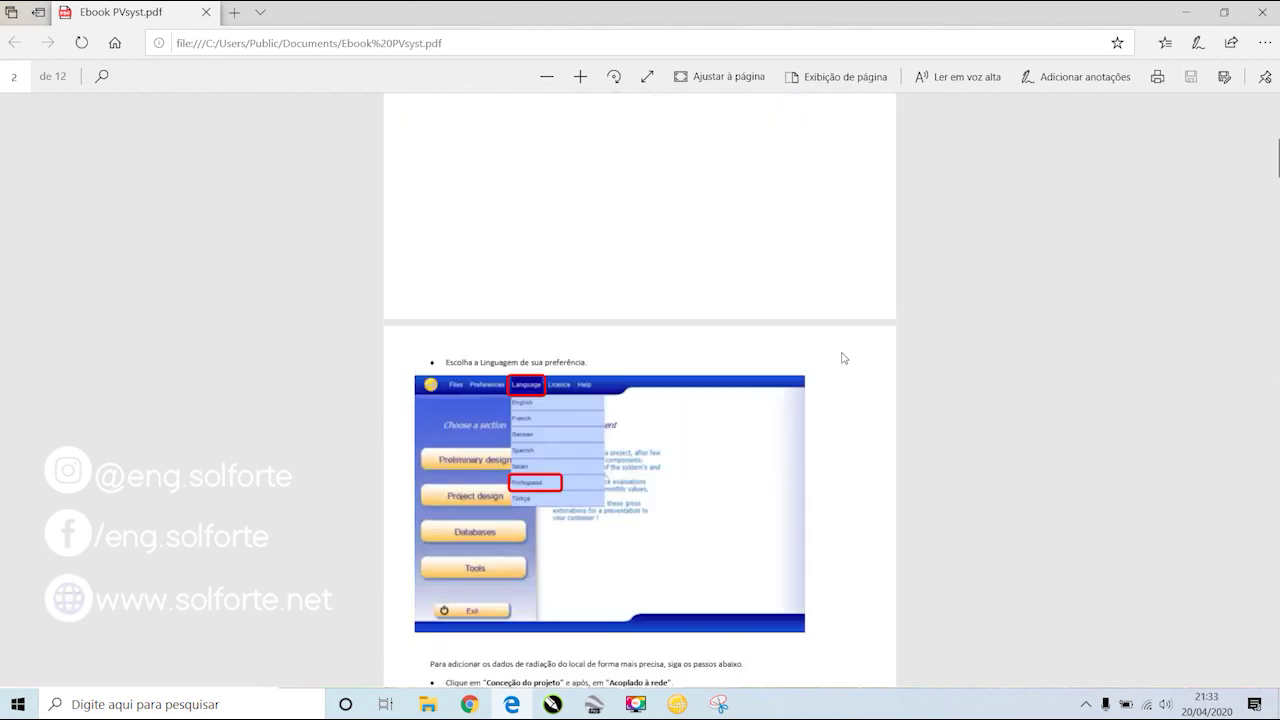
scroll(843, 361, down, 4)
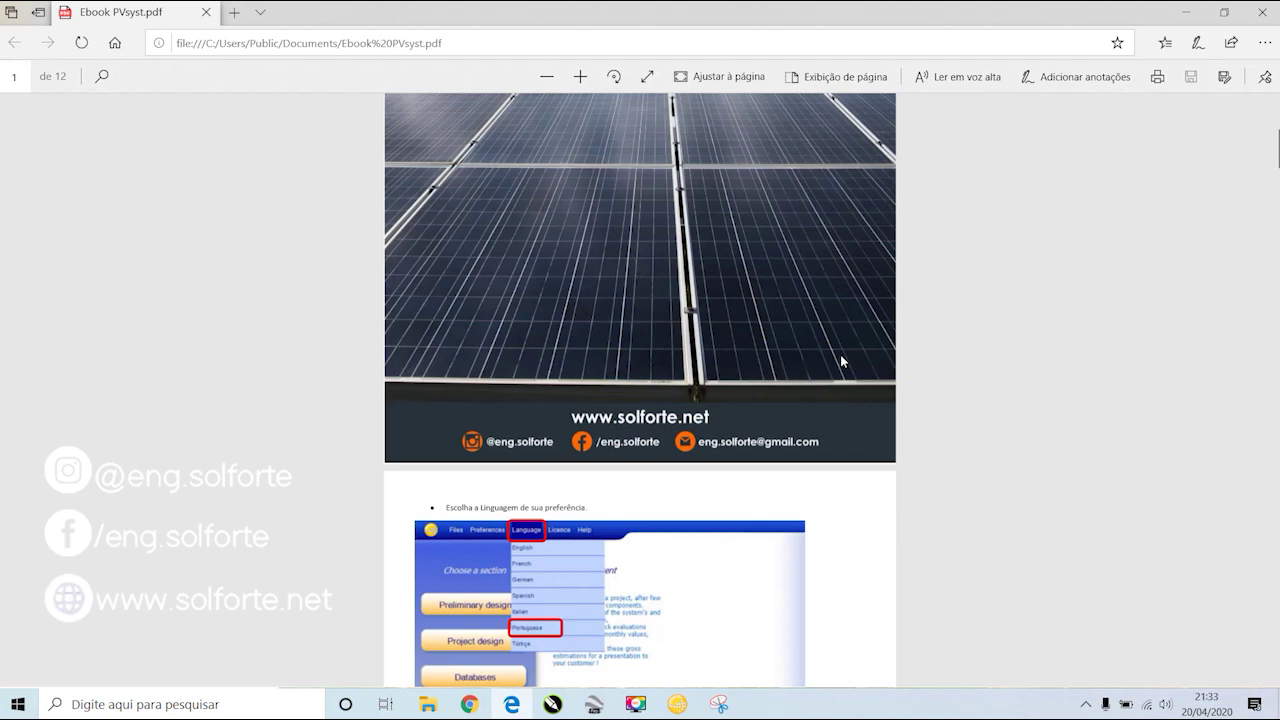
scroll(857, 354, down, 20)
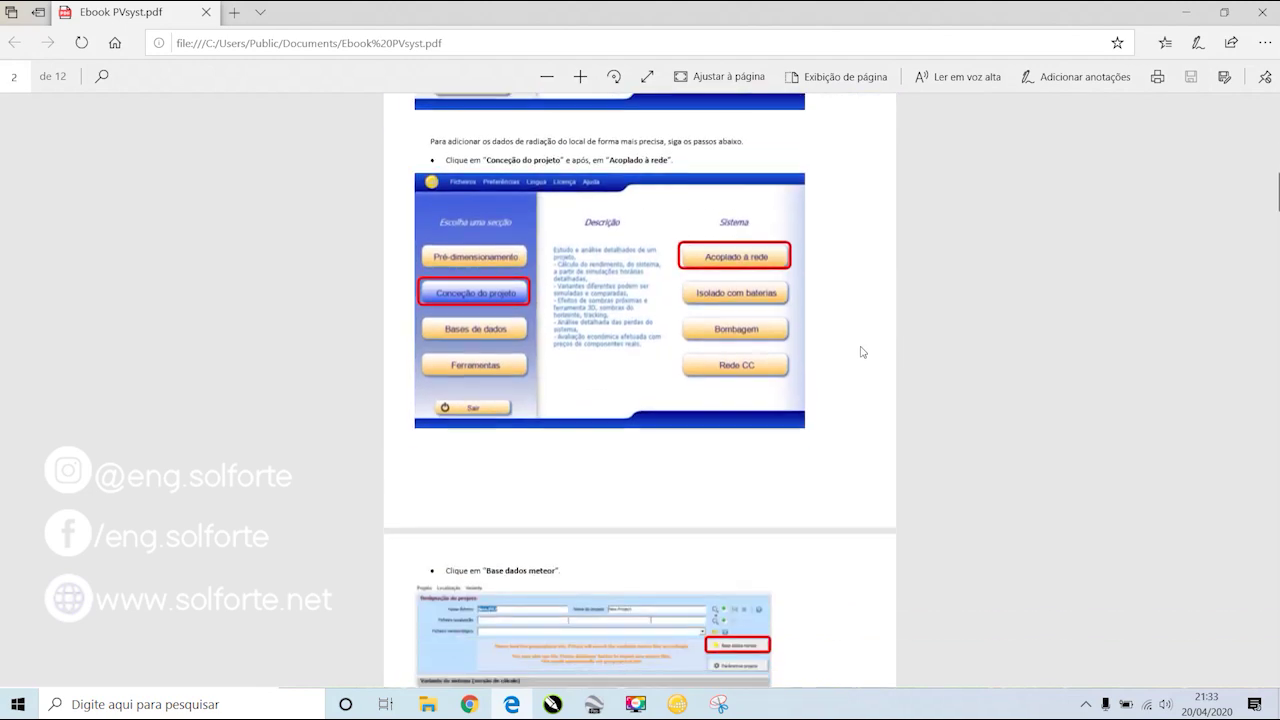
scroll(703, 386, up, 20)
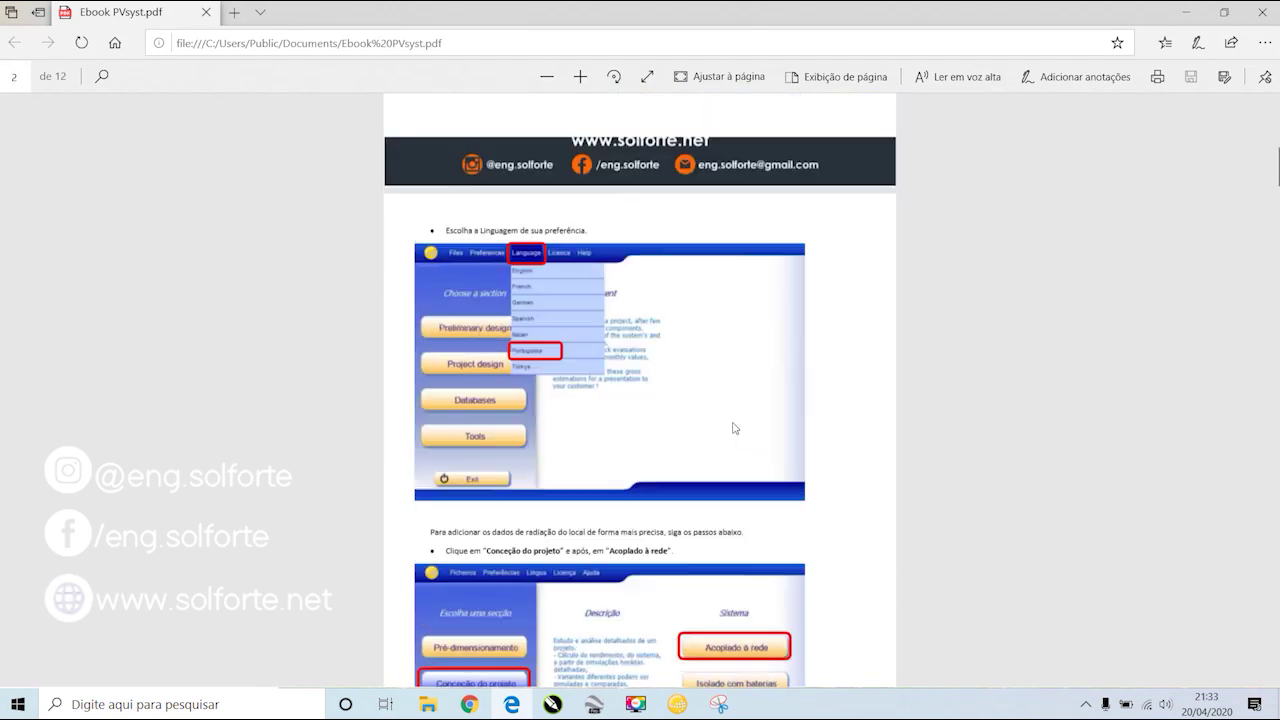